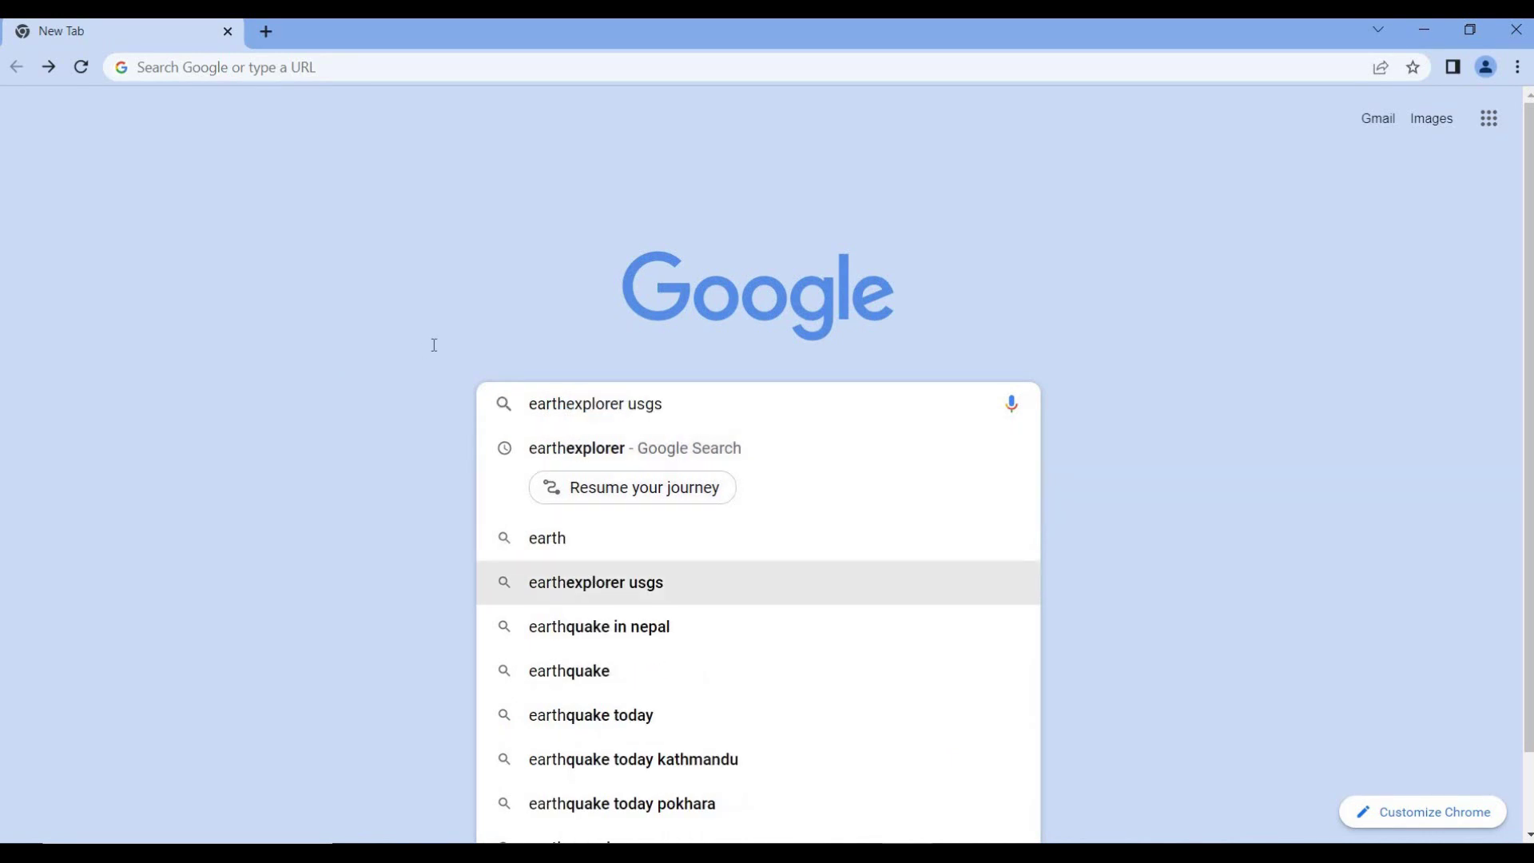
Step: Open the USGS EarthExplorer site through a Google search for "earthexplorer usgs" and sign in with the saved account credentials
click(592, 580)
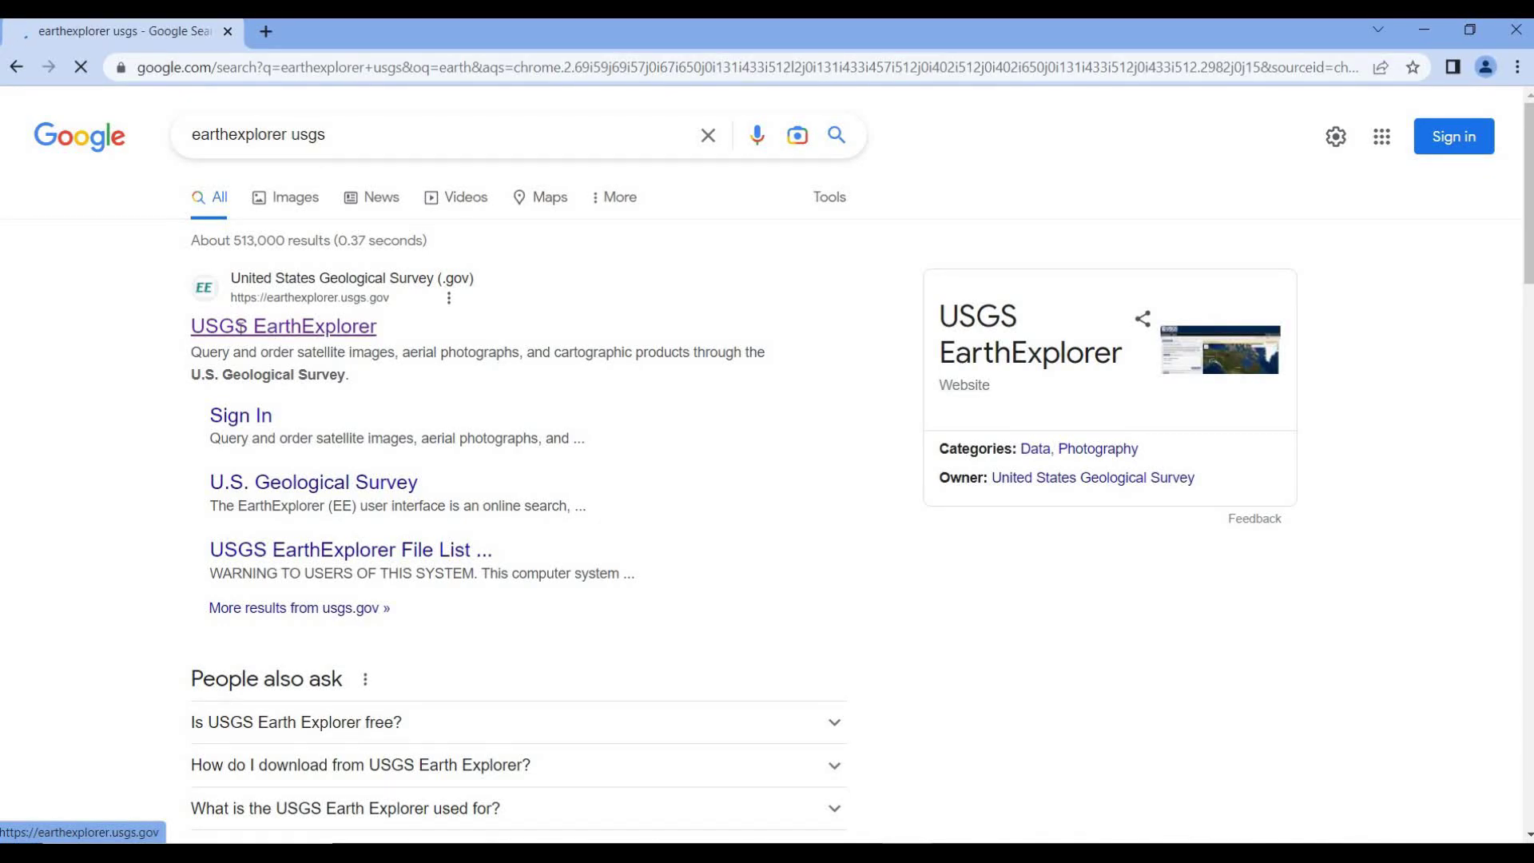
click(283, 326)
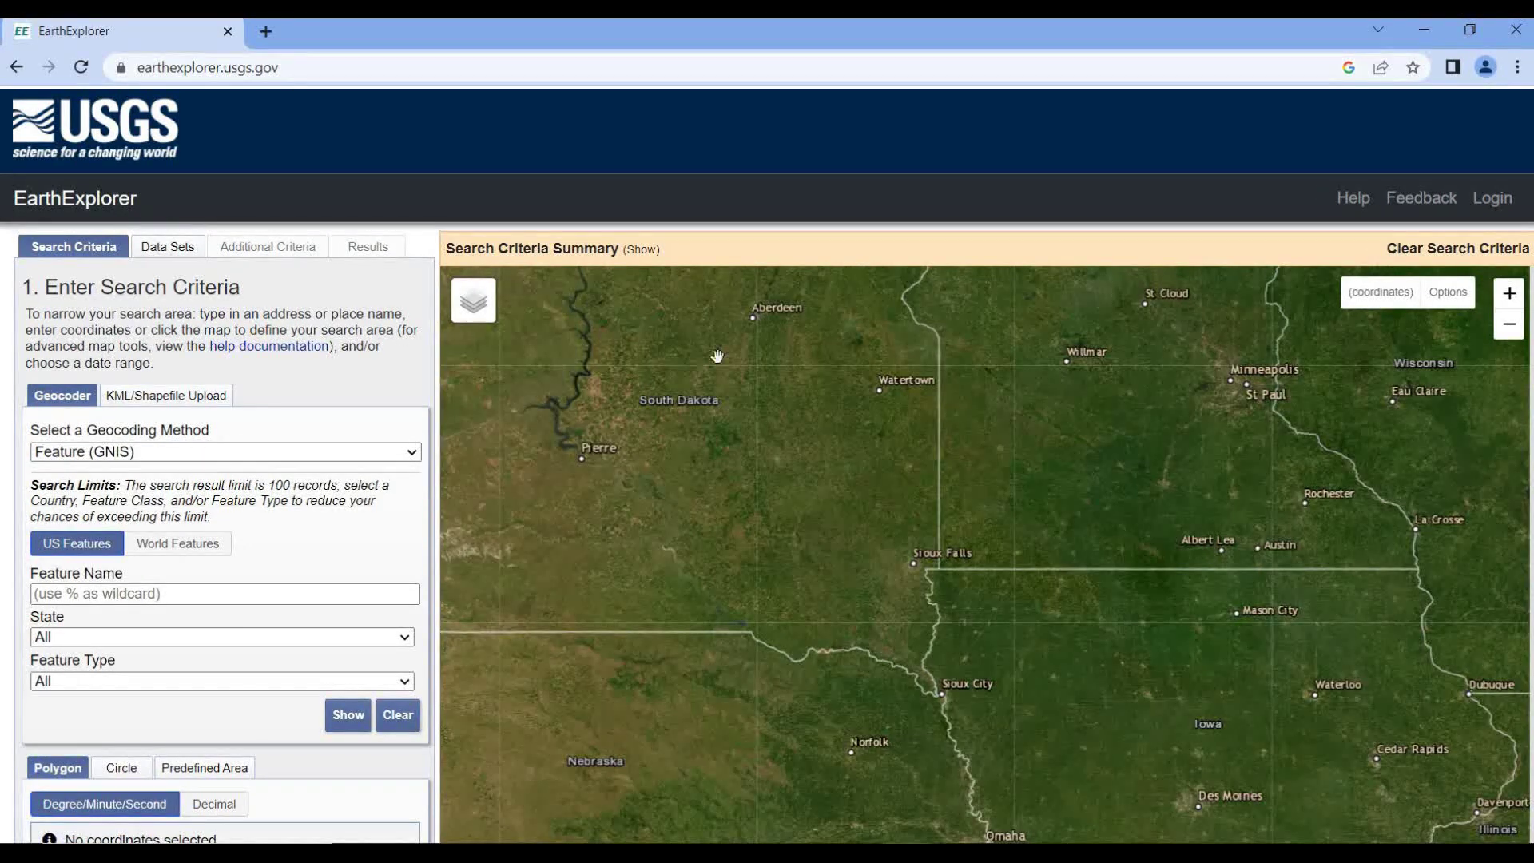
click(1473, 200)
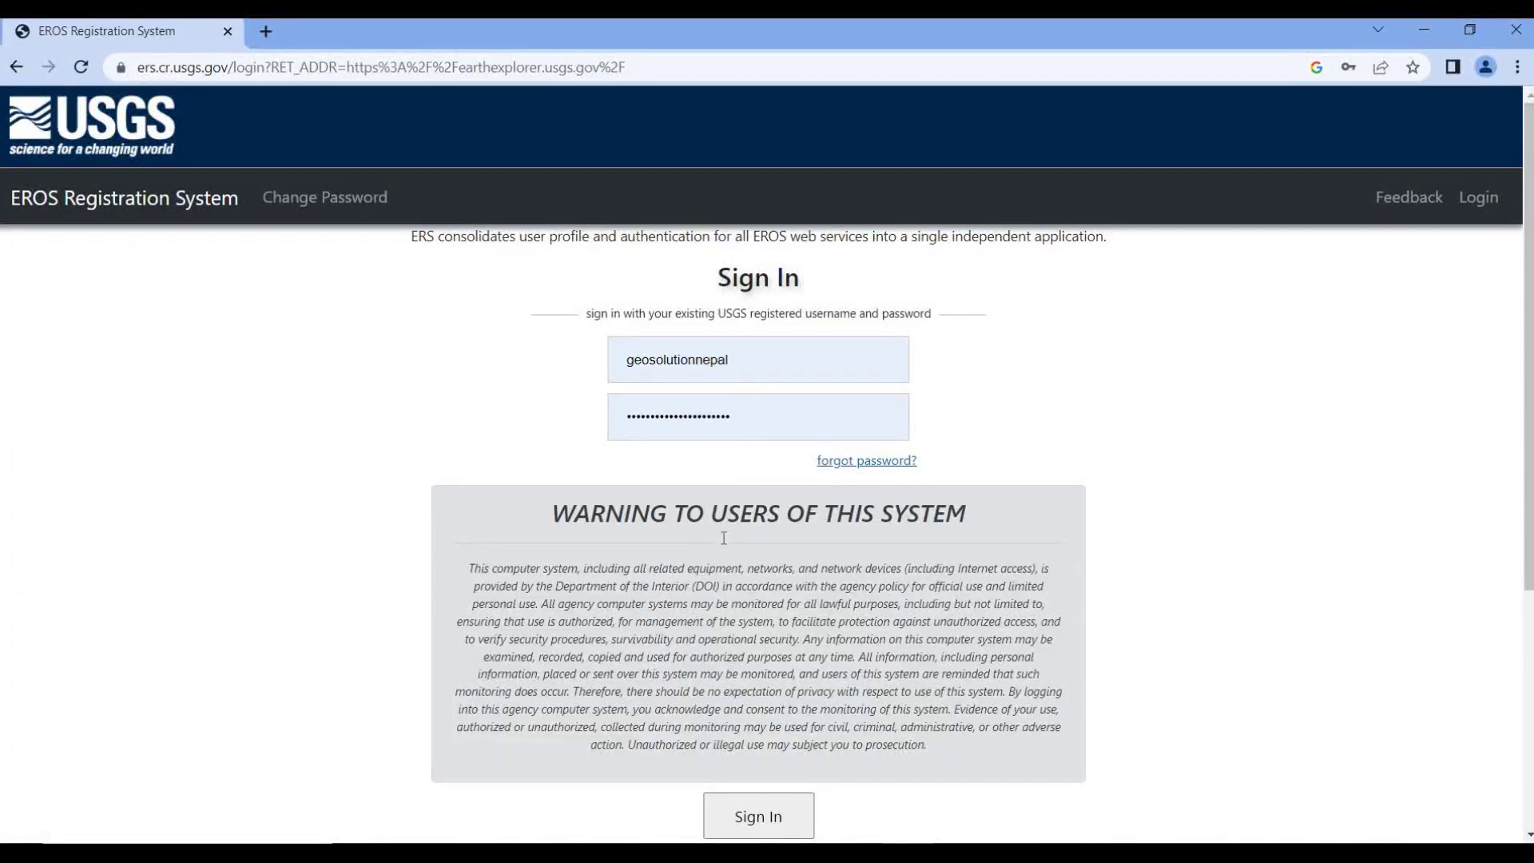
scroll(725, 529, down, 3)
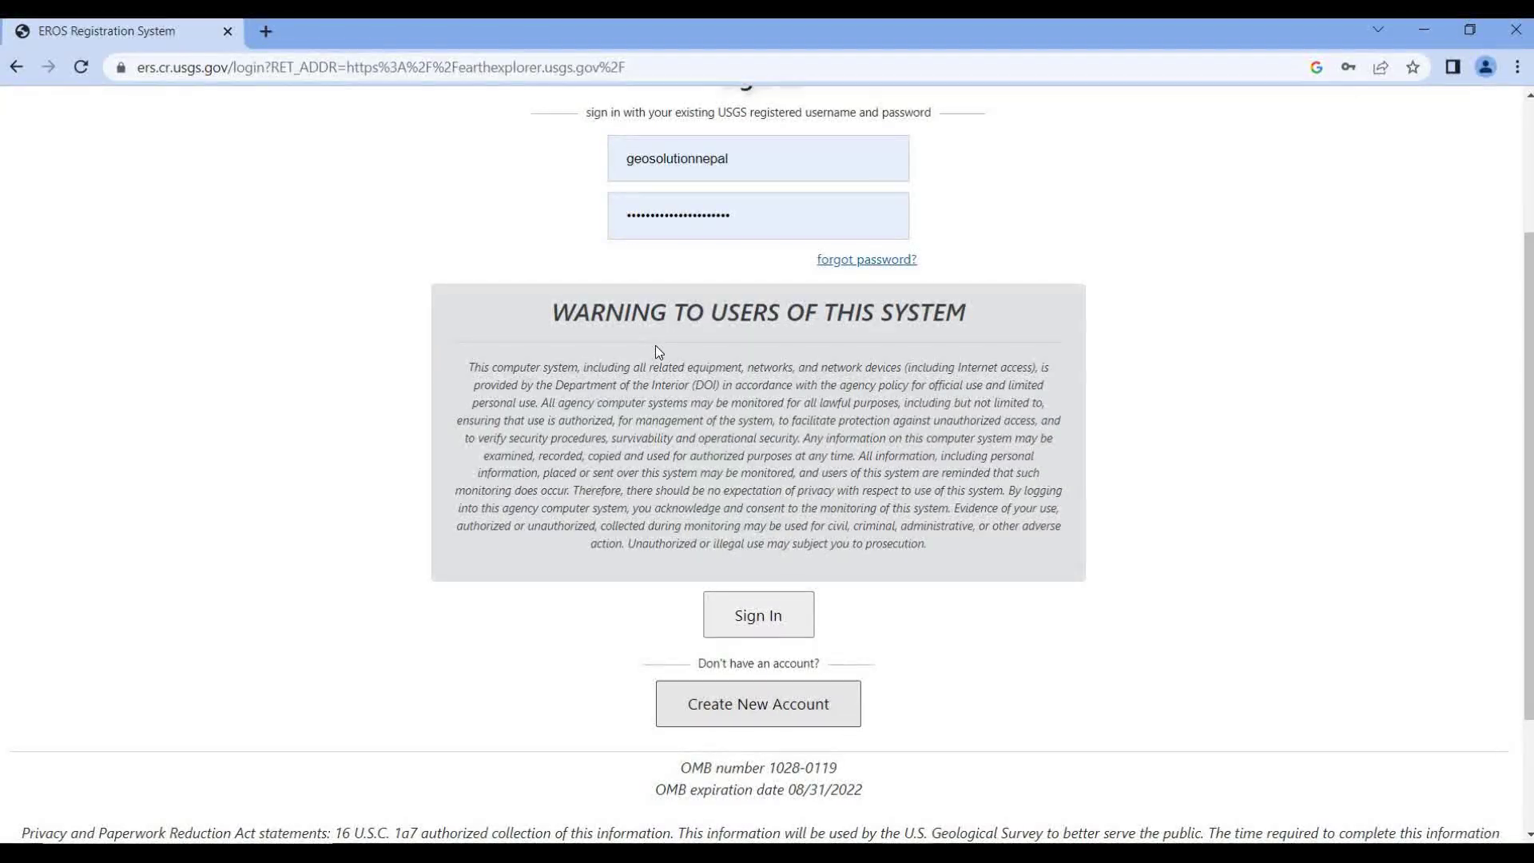
scroll(752, 296, up, 1)
click(774, 722)
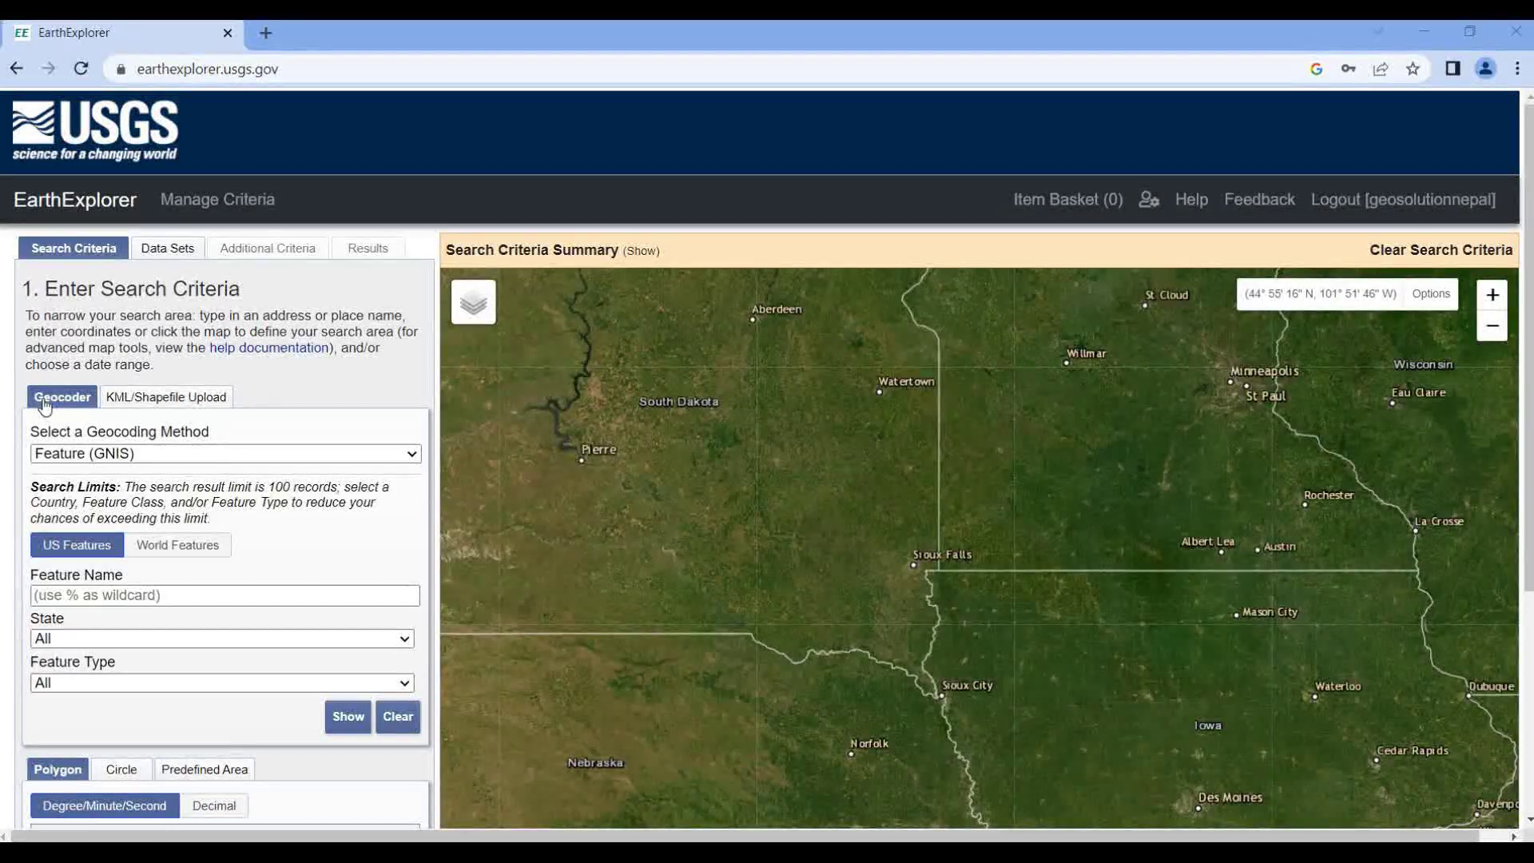
Step: Geocode "Kathmandu" with the Address/Place method and show the Kathmandu, Nepal result on the map
click(158, 401)
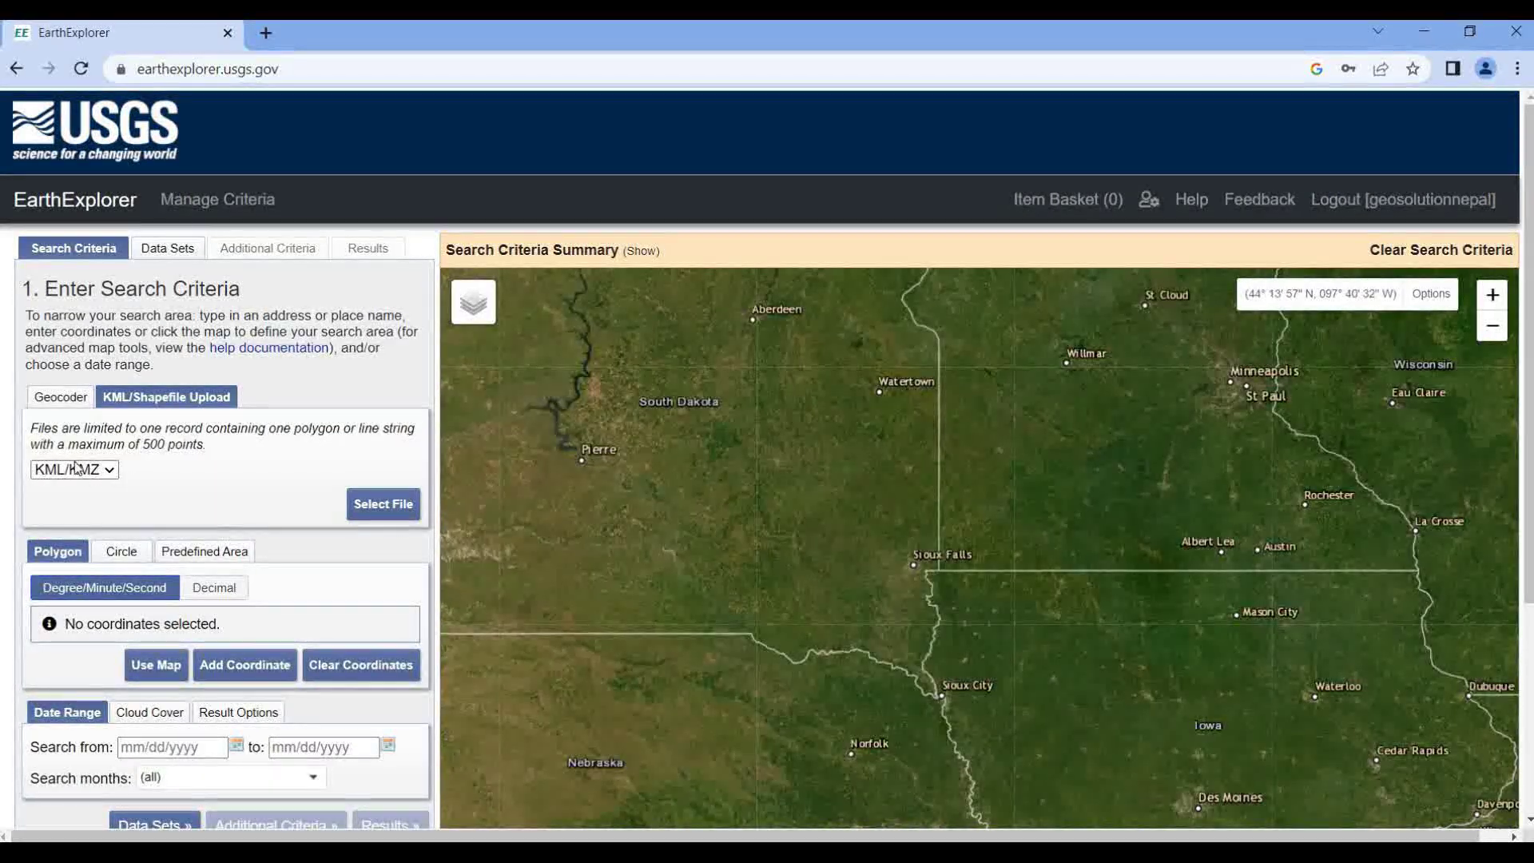
click(62, 398)
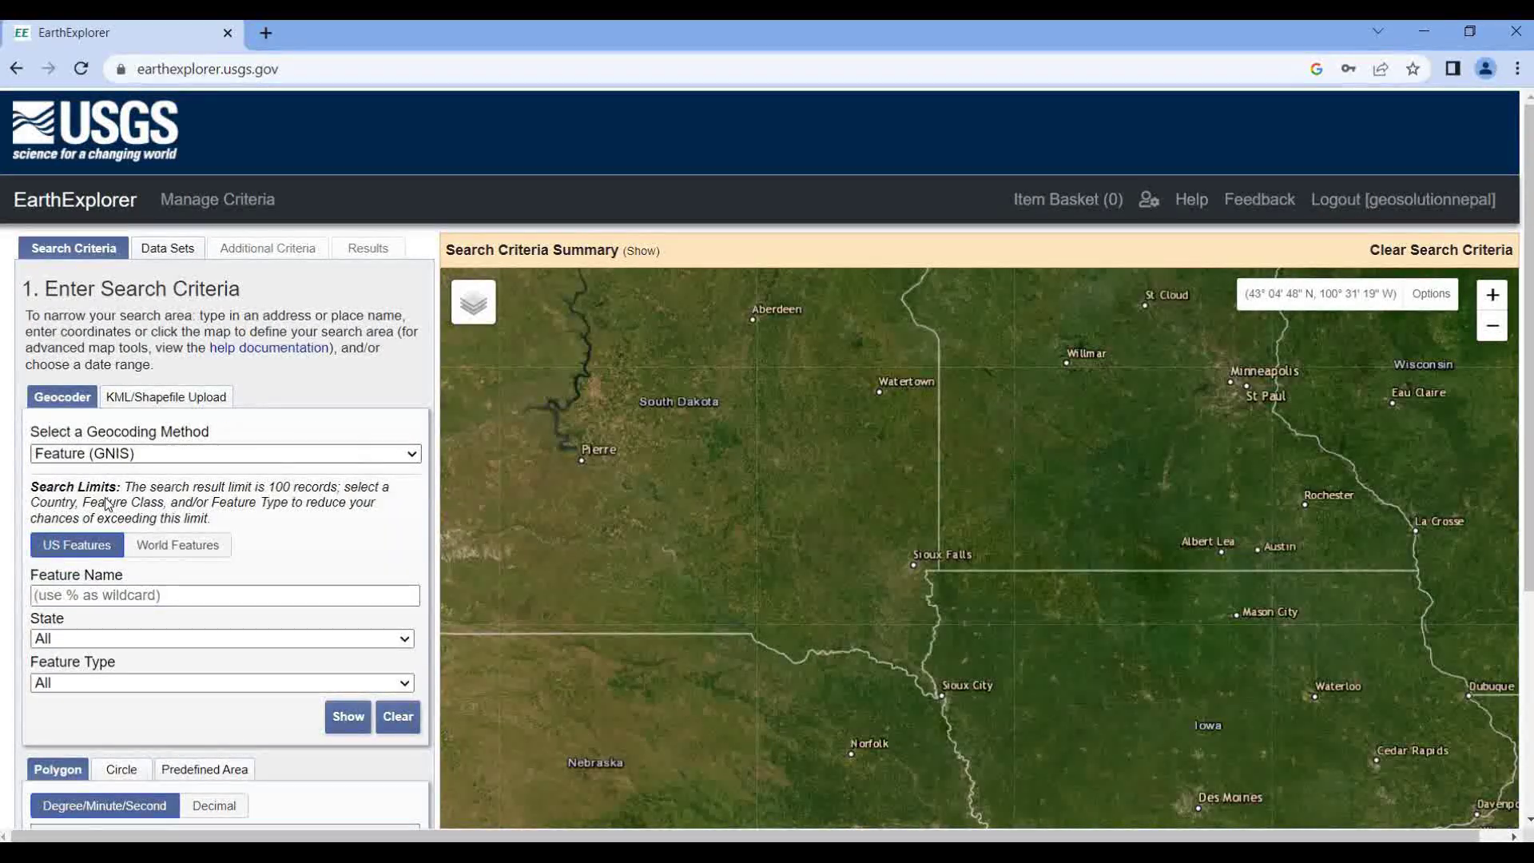
click(388, 454)
click(77, 485)
click(77, 511)
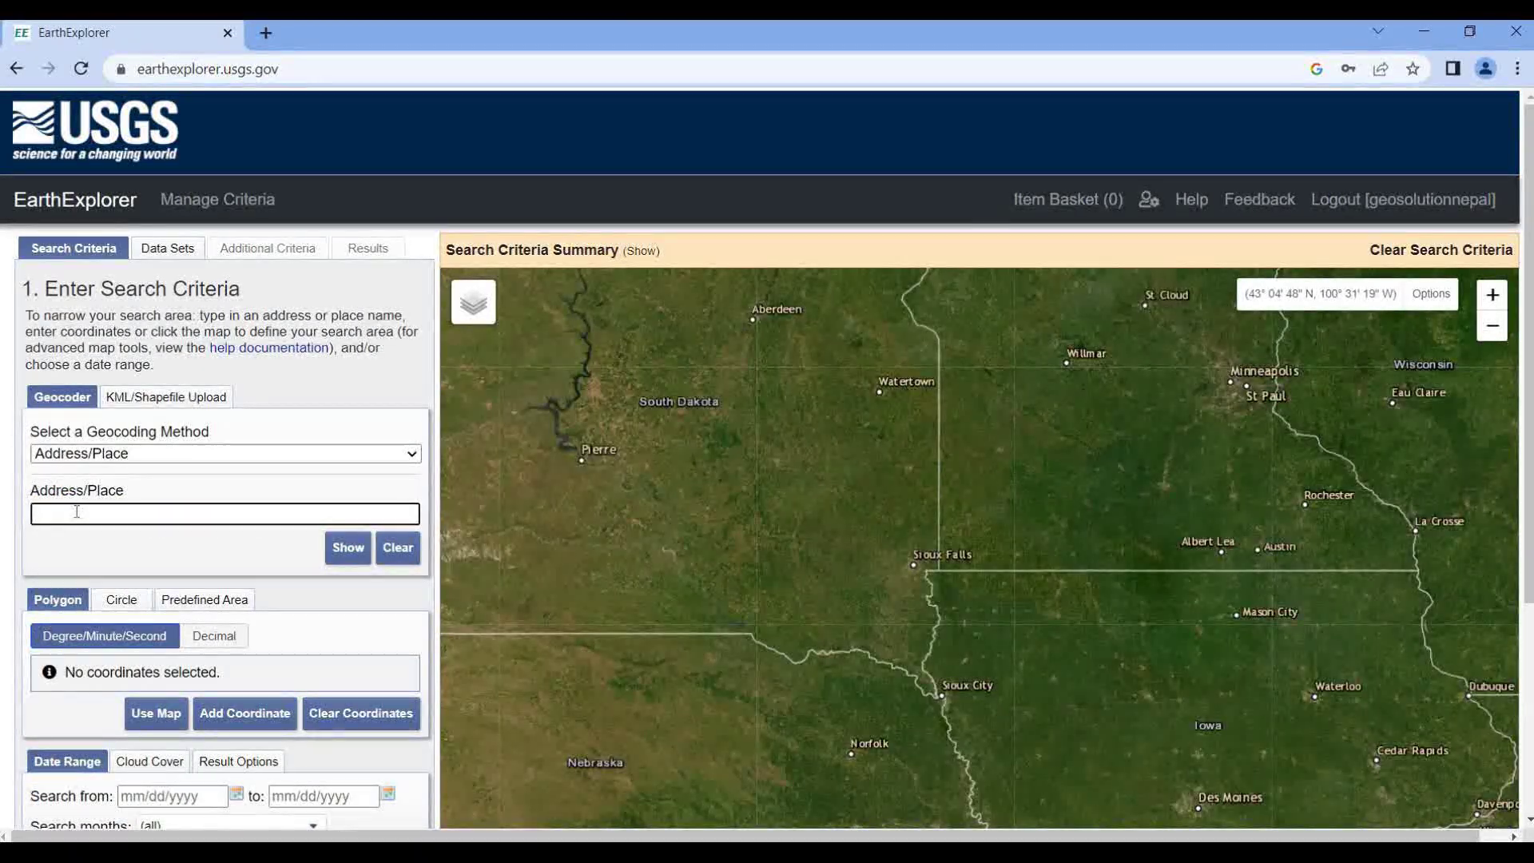
text(Kathmandu)
click(349, 546)
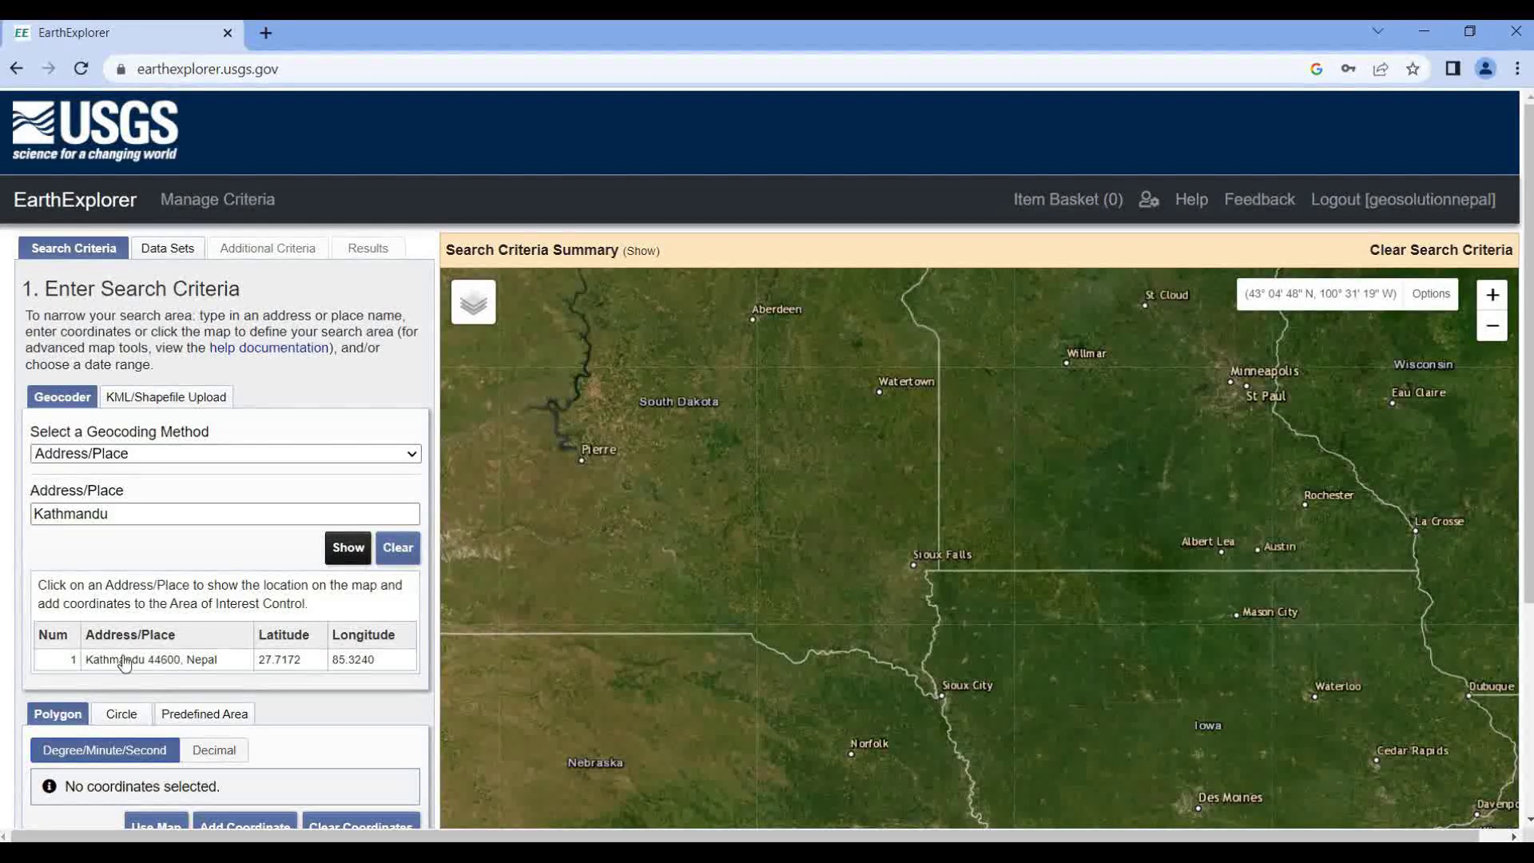
click(124, 660)
Step: Outline a four-cornered search polygon around Kathmandu, spanning about 27°40' to 27°44' N and 85°17' to 85°22' E
scroll(989, 644, up, 4)
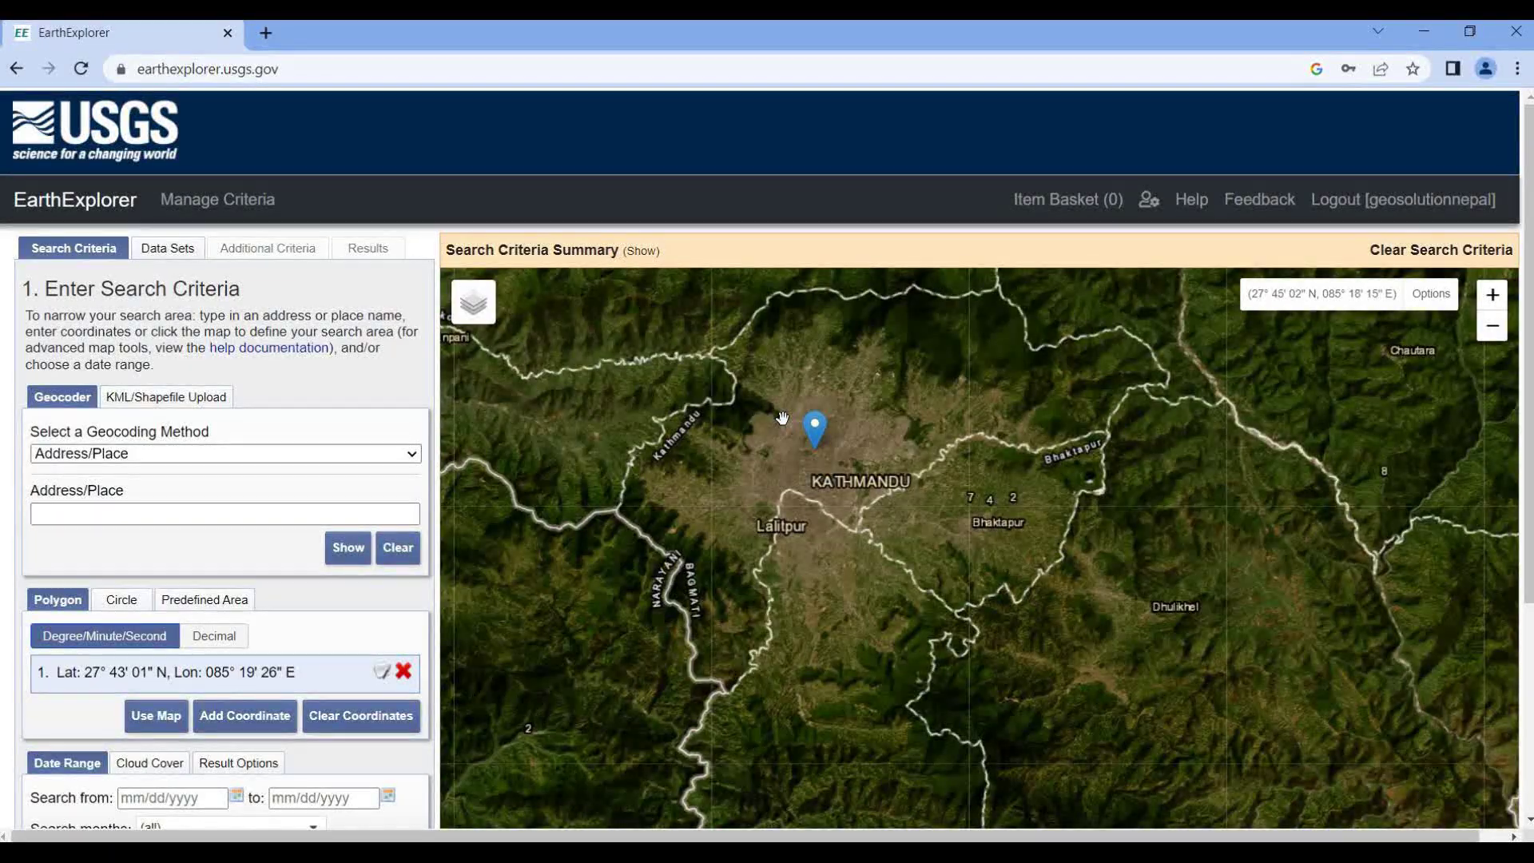
scroll(782, 418, up, 1)
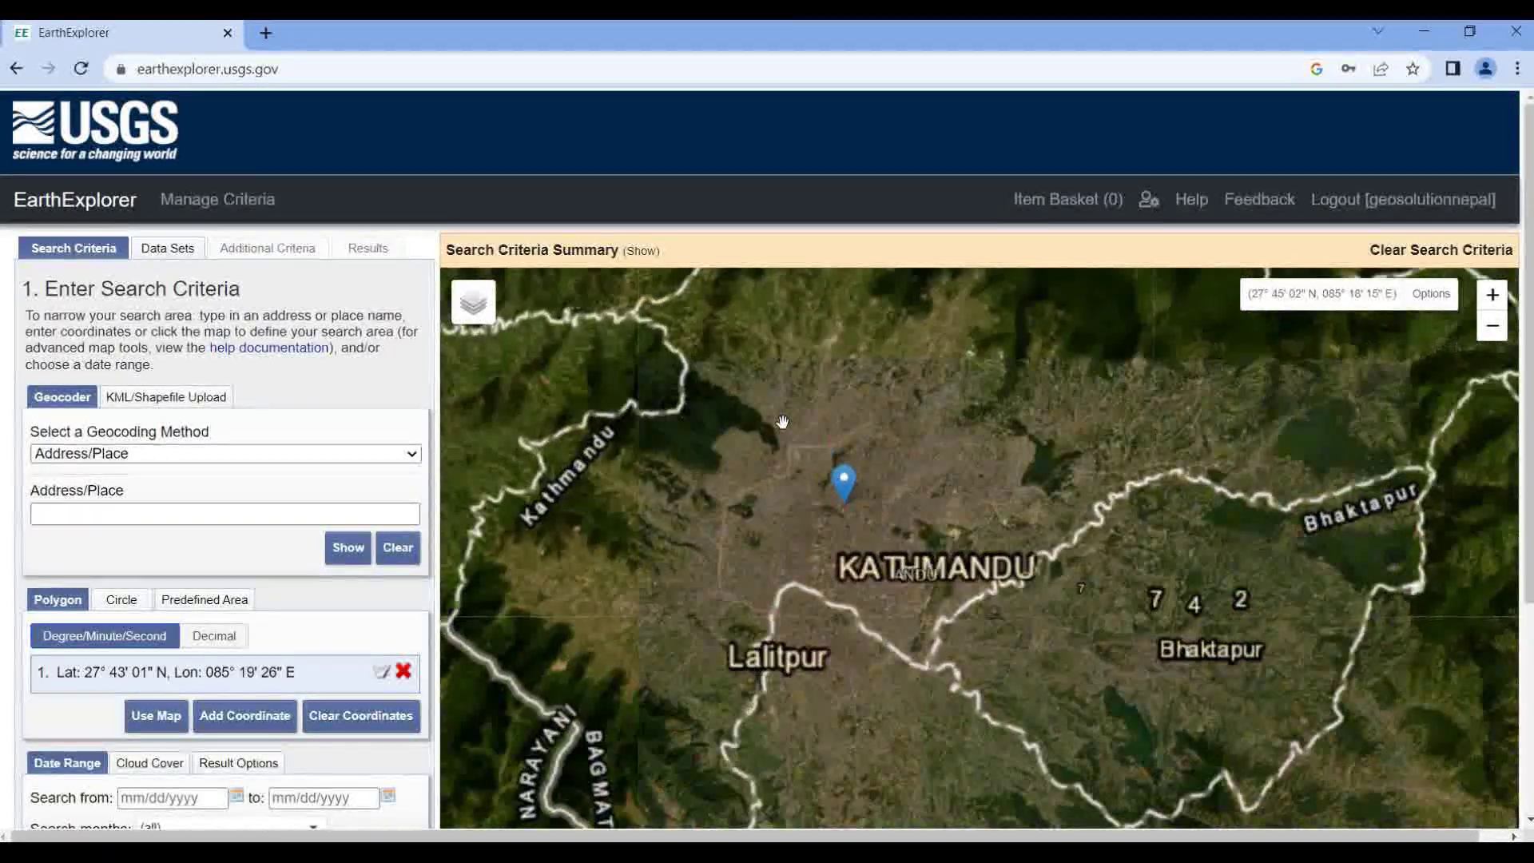
click(743, 429)
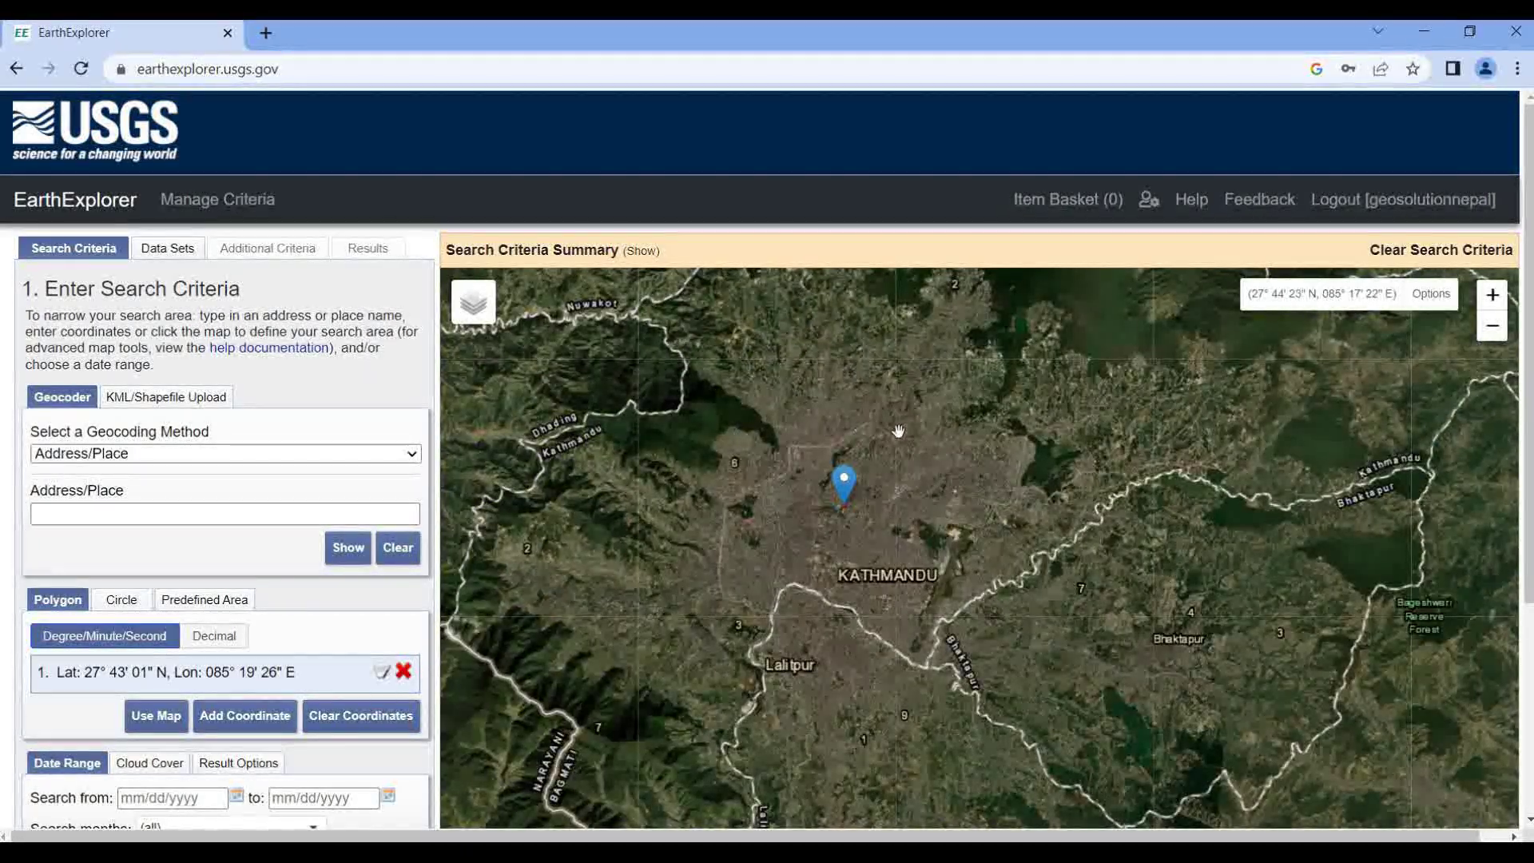
click(997, 436)
click(958, 611)
drag(736, 601, 731, 628)
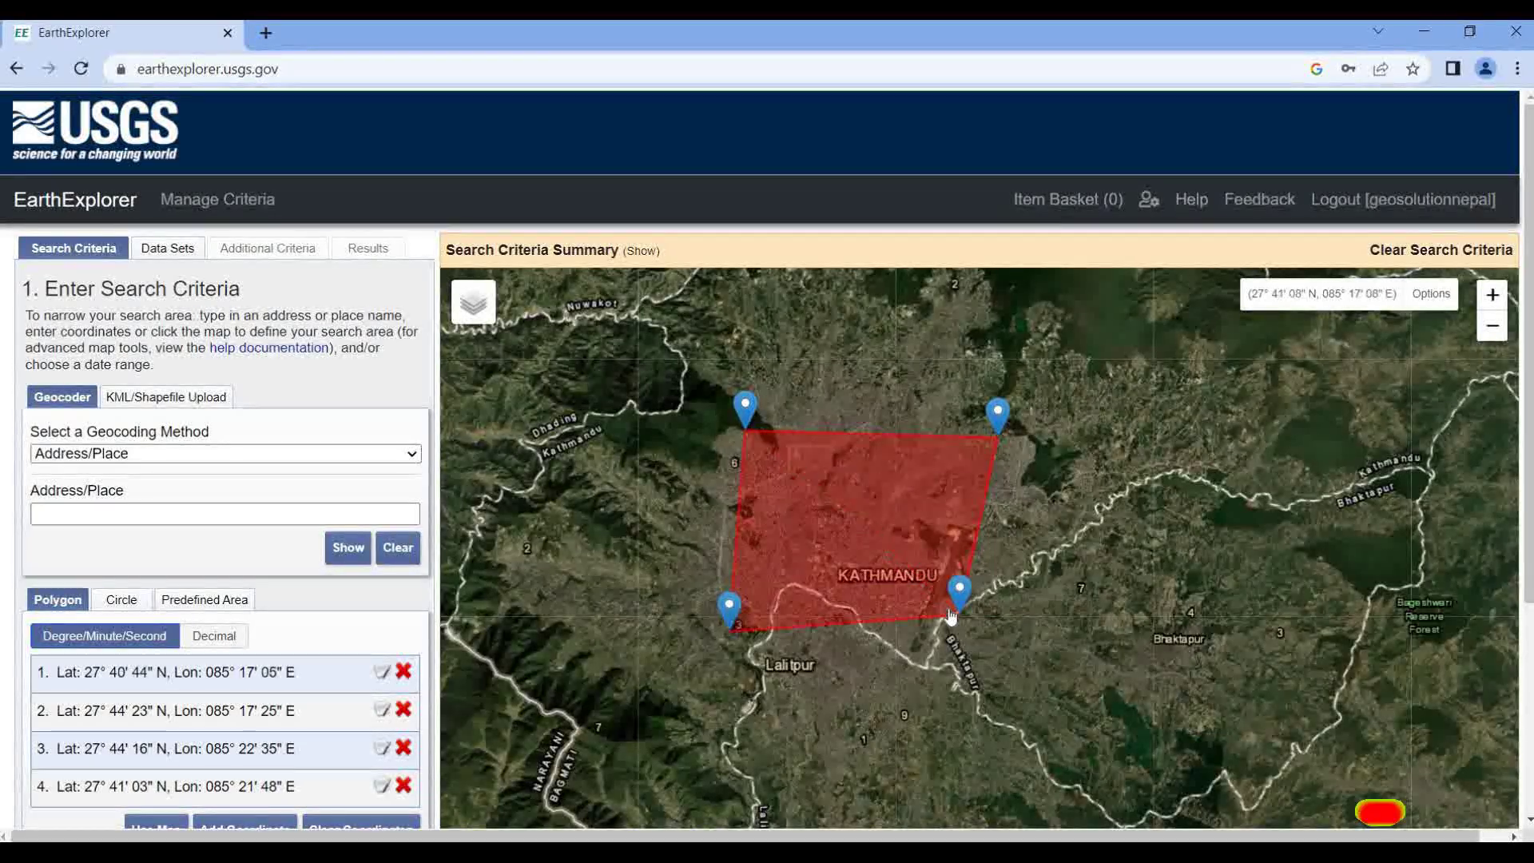
drag(962, 612, 976, 644)
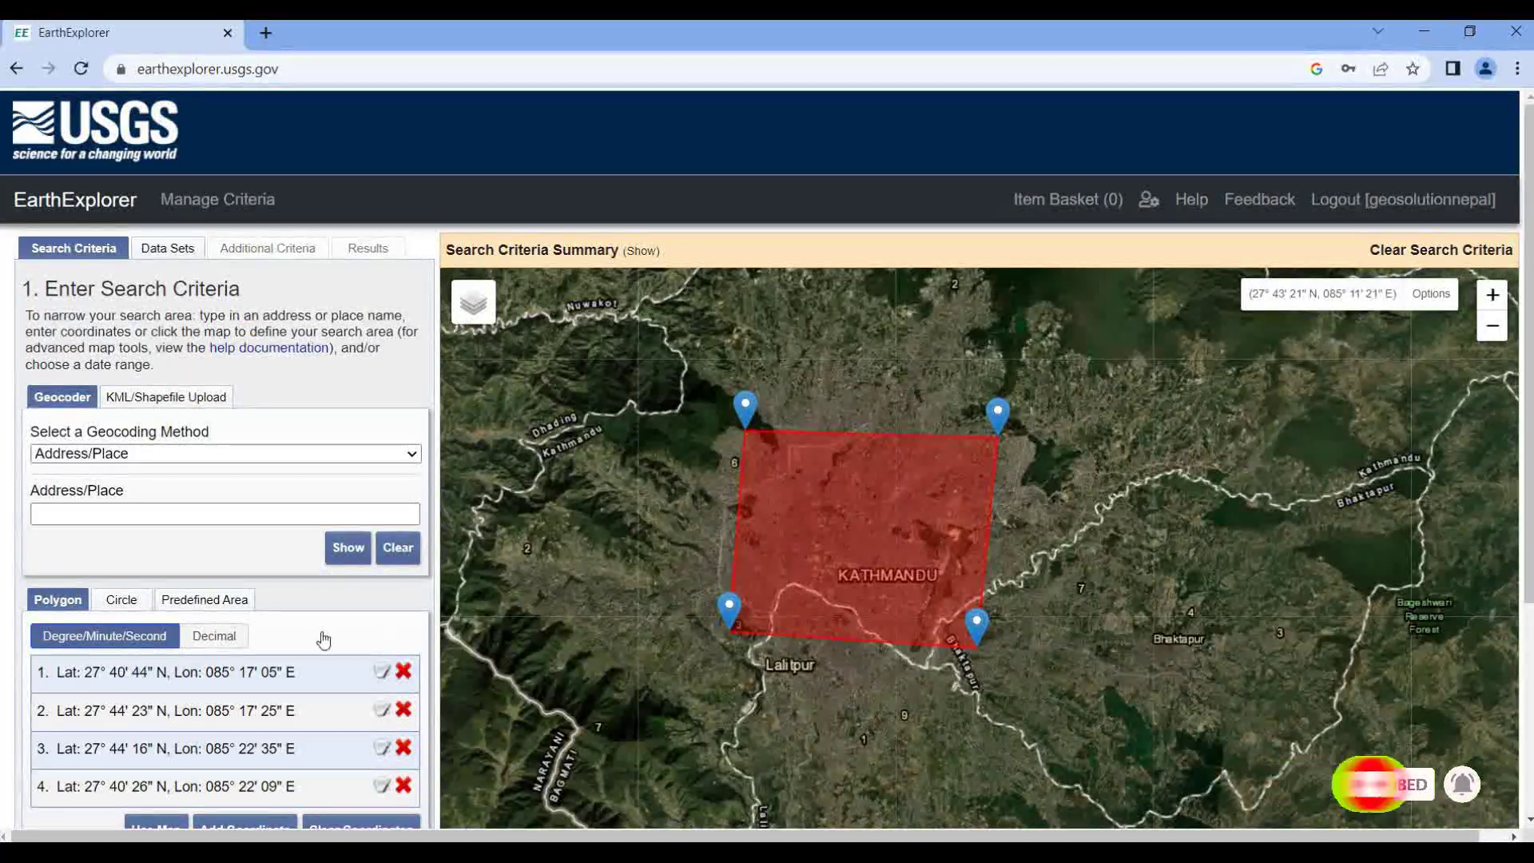
Step: Set the search date range to 02/01/2023 through 03/01/2023 and the cloud cover range to 0%-10%
scroll(324, 639, down, 4)
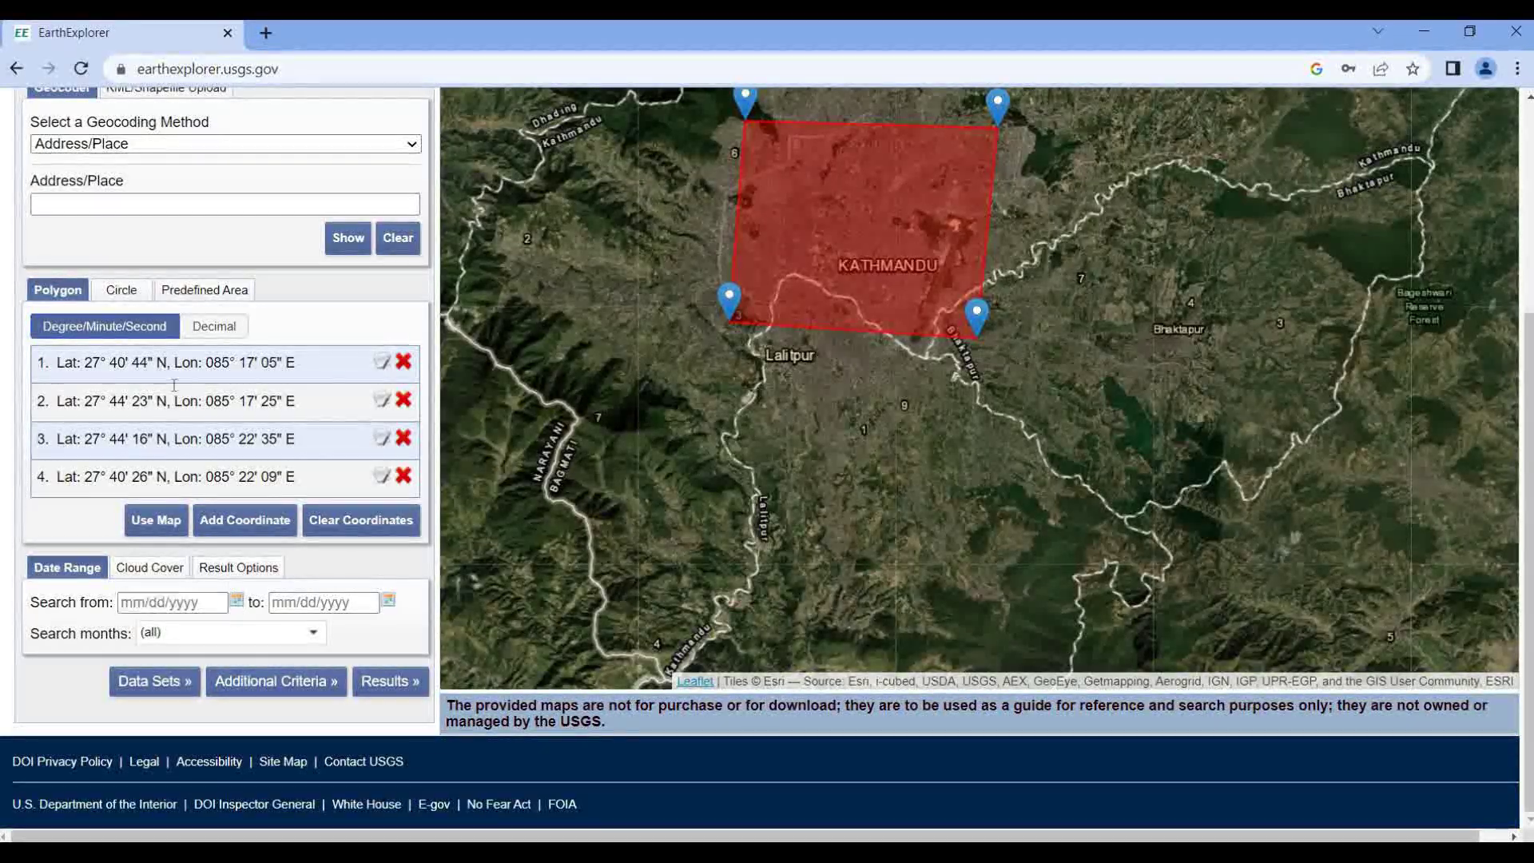
click(189, 358)
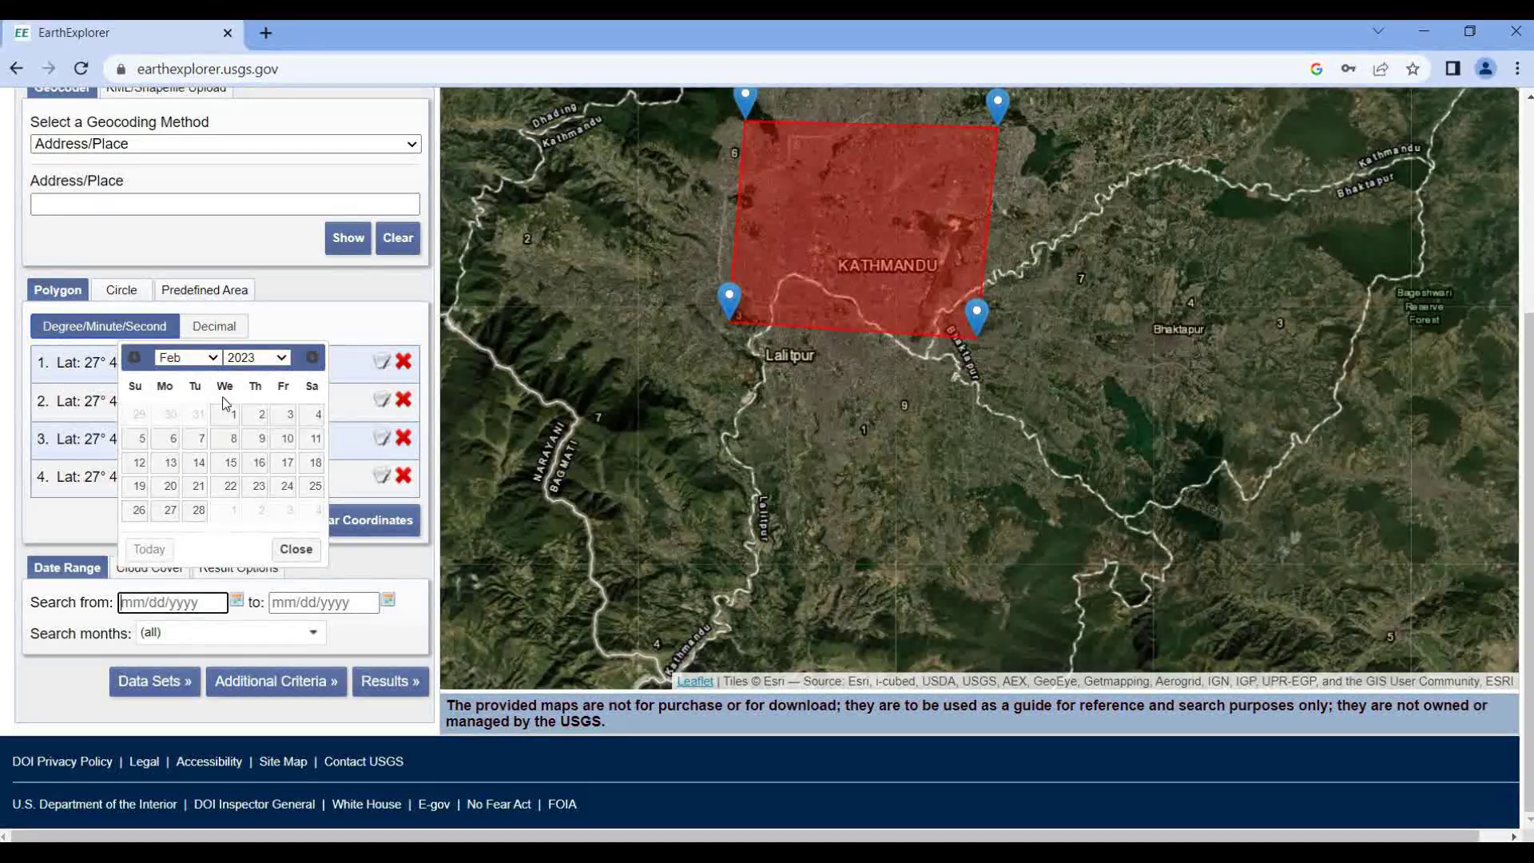
click(231, 416)
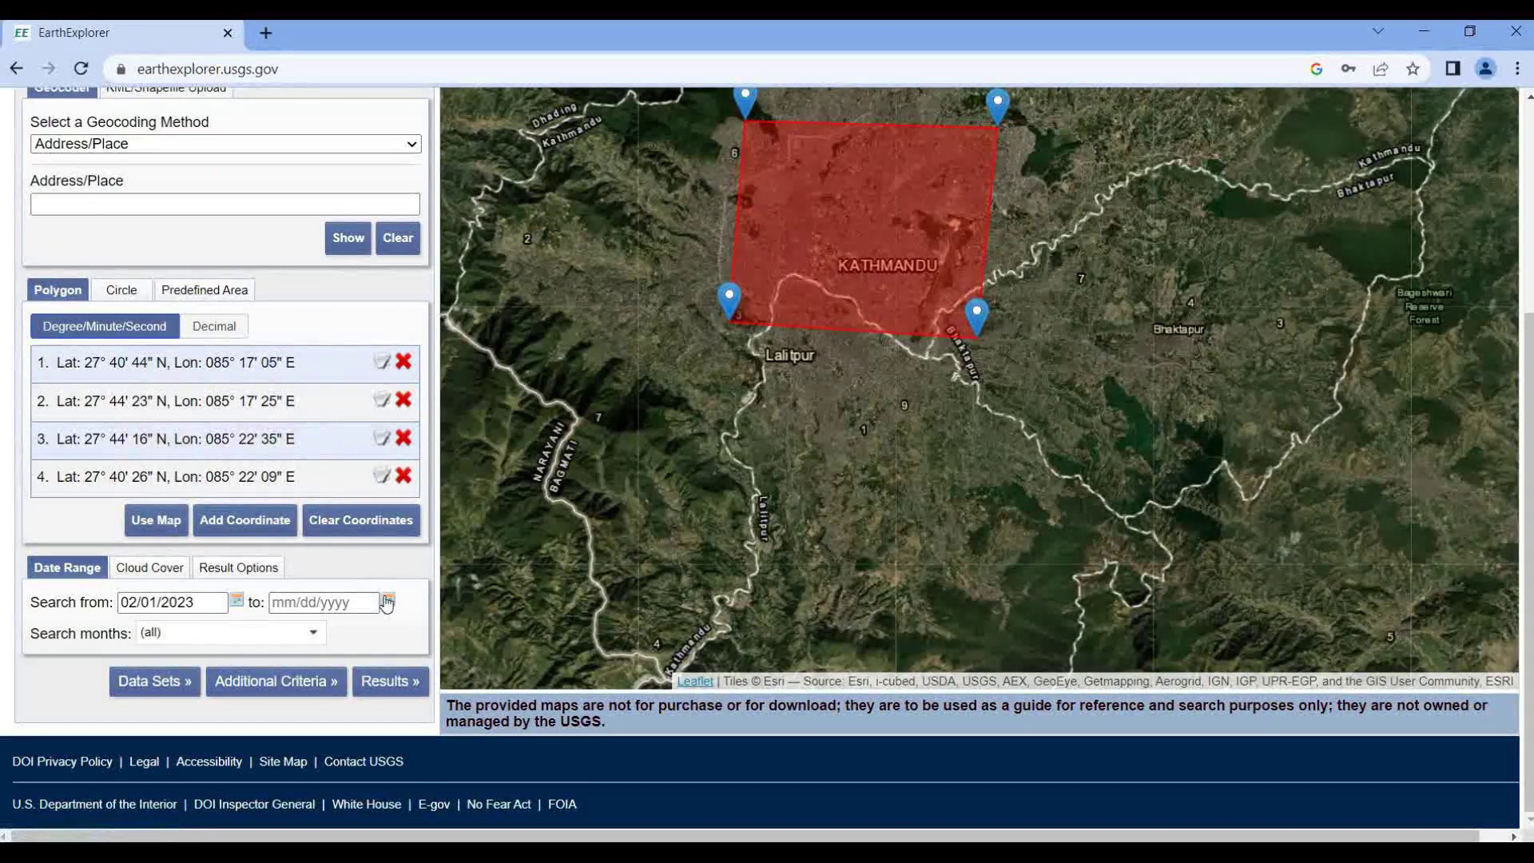
key(Tab)
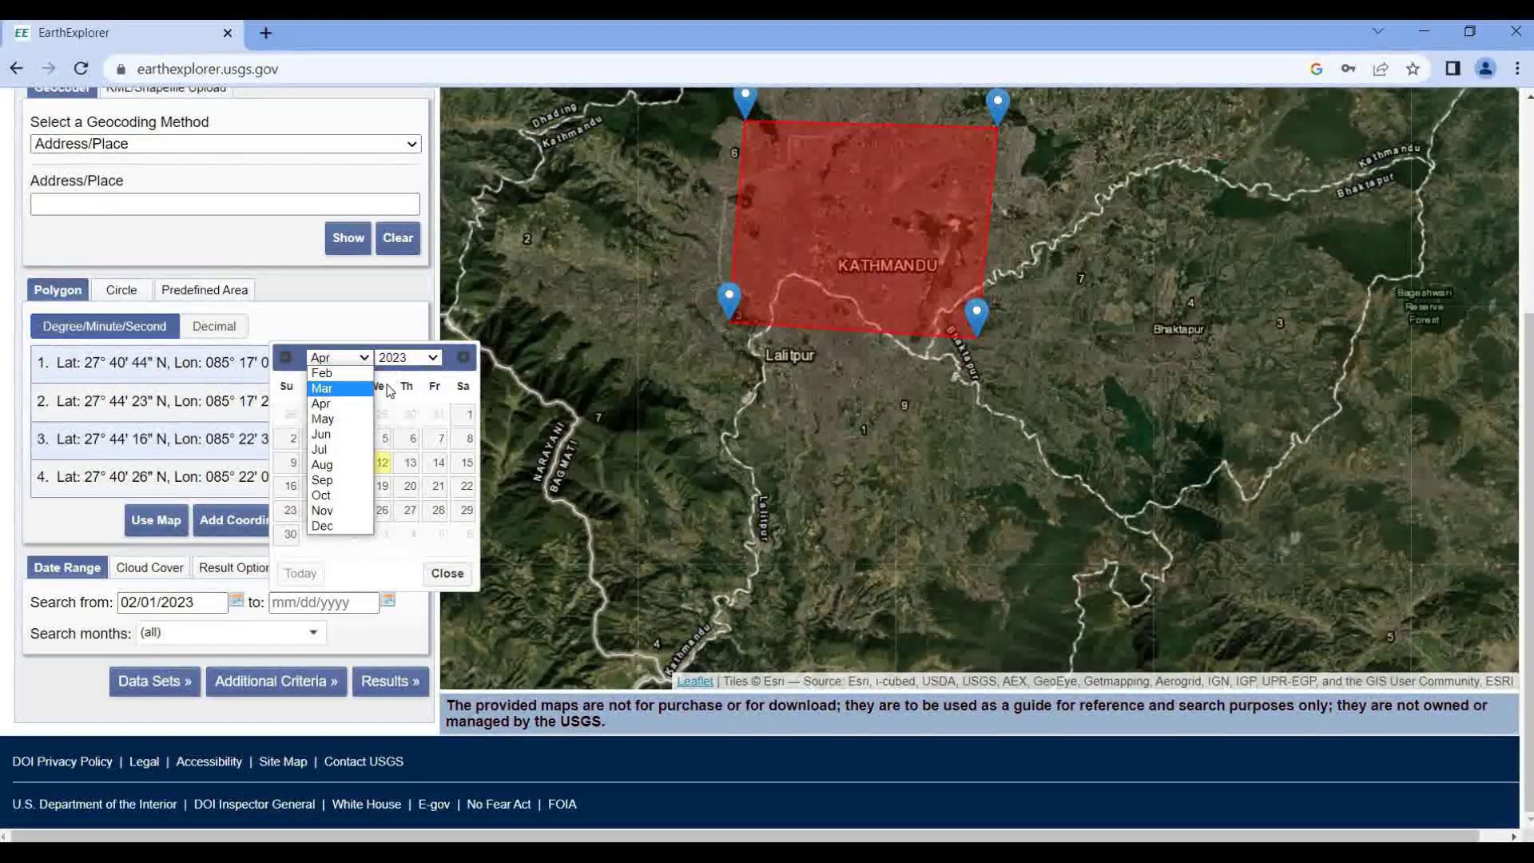
click(322, 388)
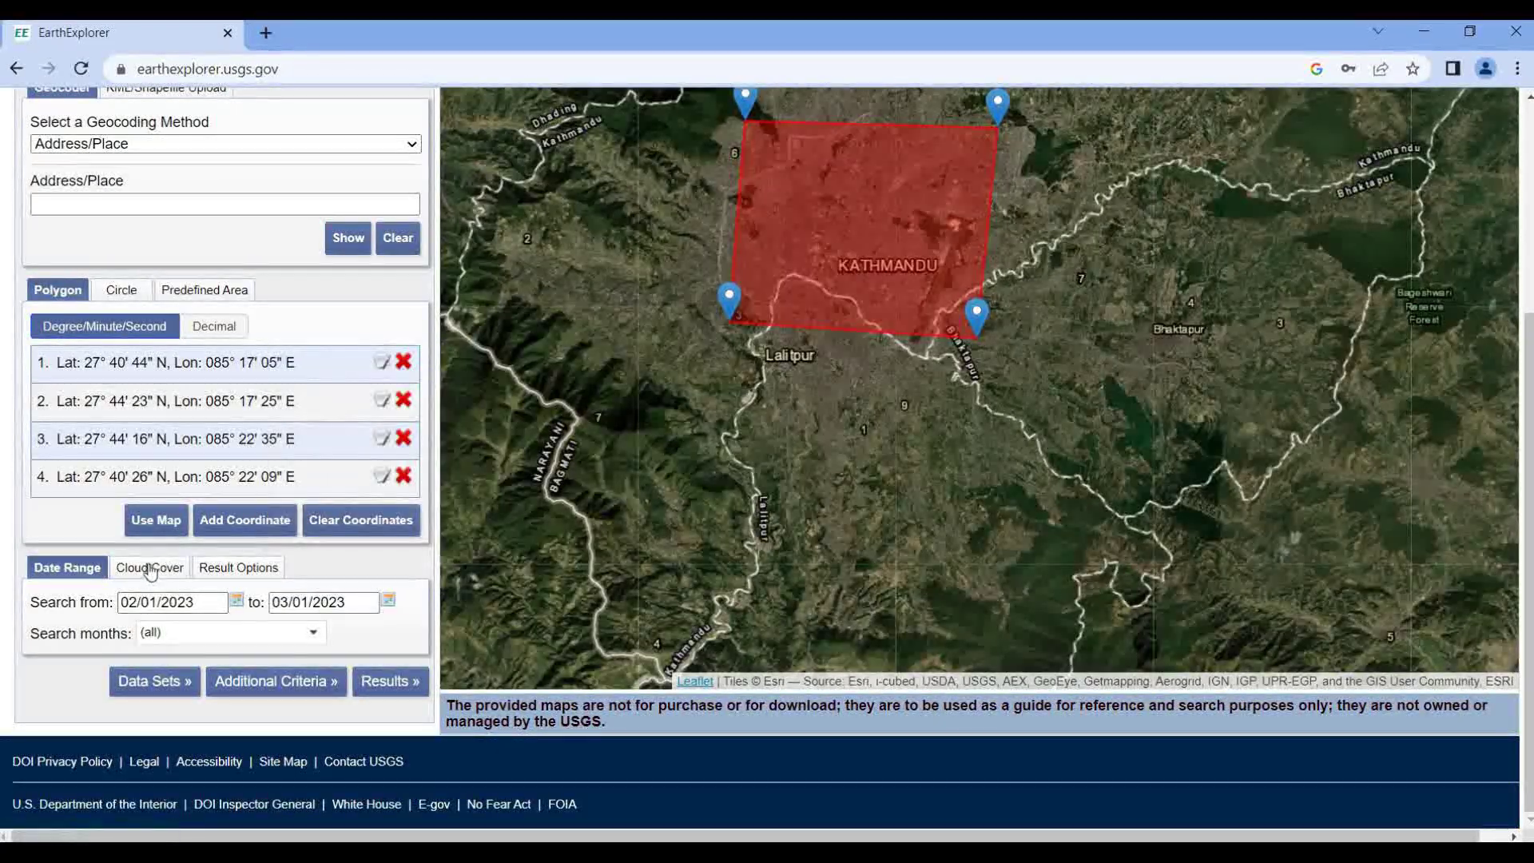
drag(86, 624, 192, 623)
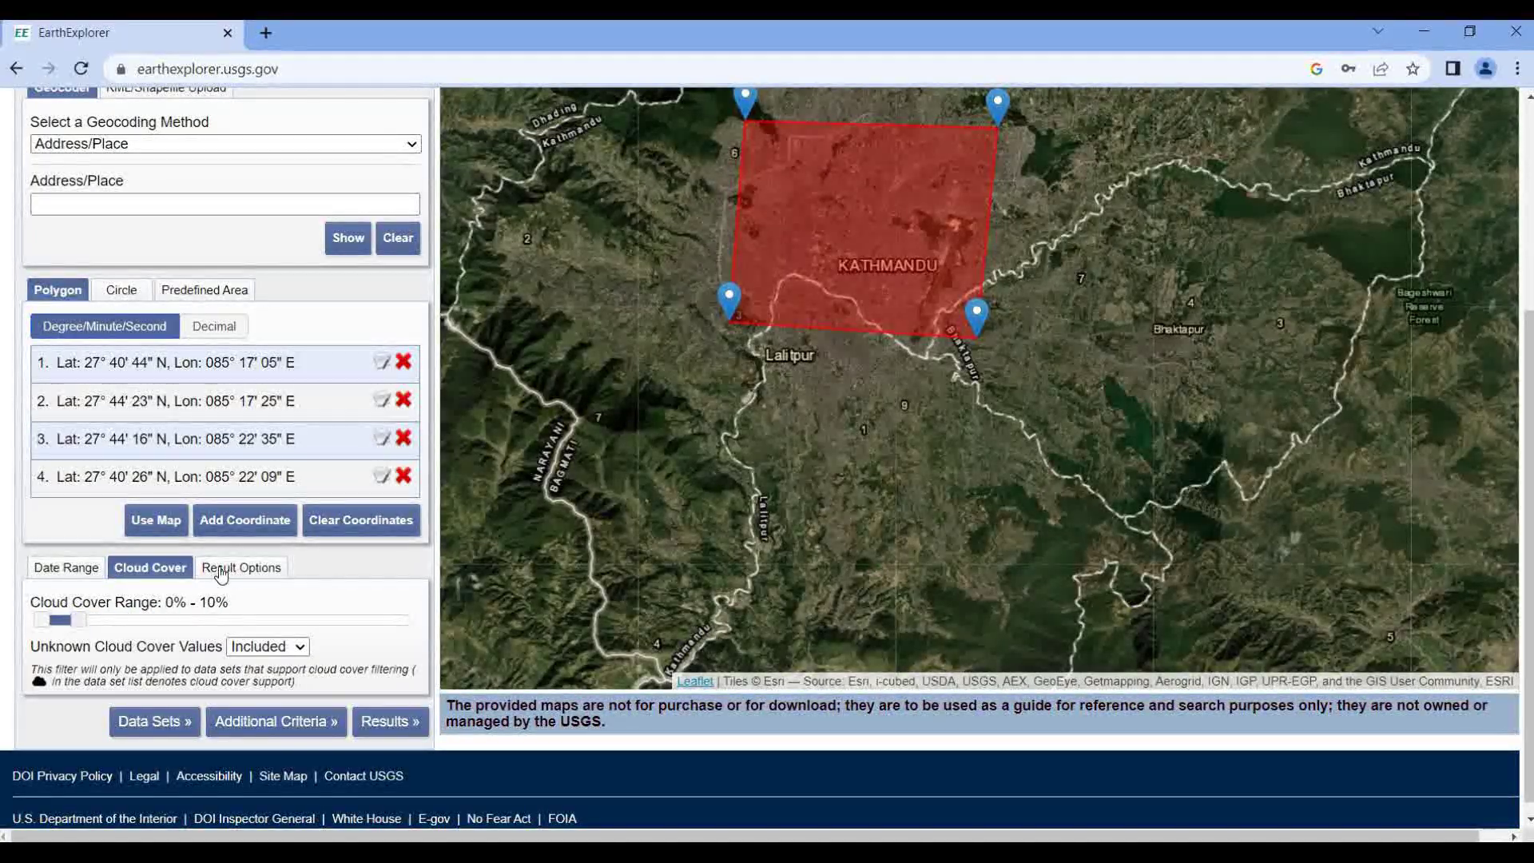
Step: Select the Landsat 8-9 OLI/TIRS C2 L2 data set from Landsat Collection 2 Level-2
click(154, 719)
scroll(144, 196, up, 1)
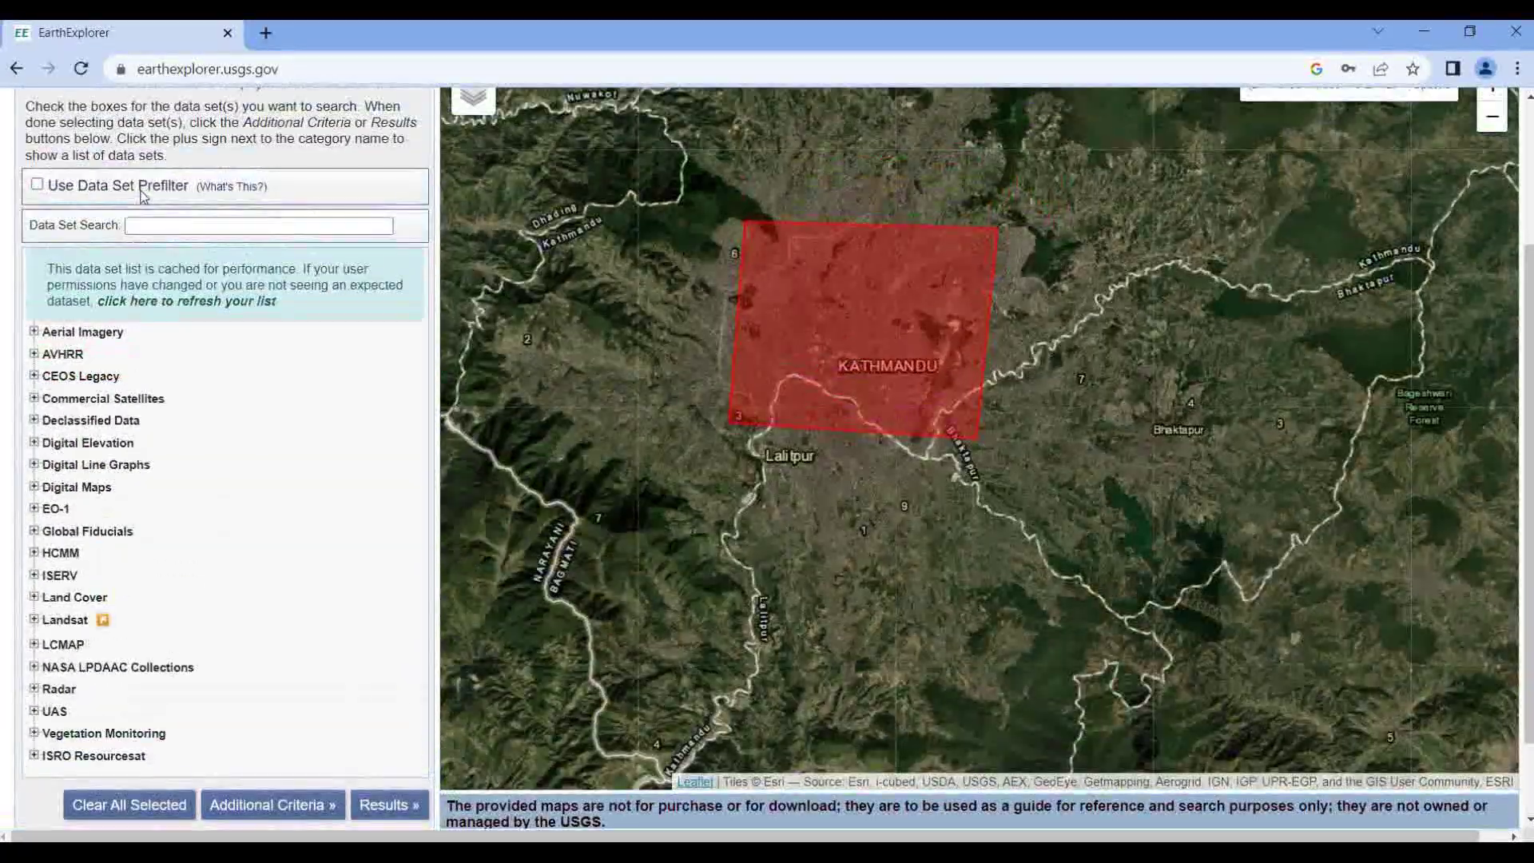
scroll(200, 288, up, 2)
scroll(32, 519, down, 4)
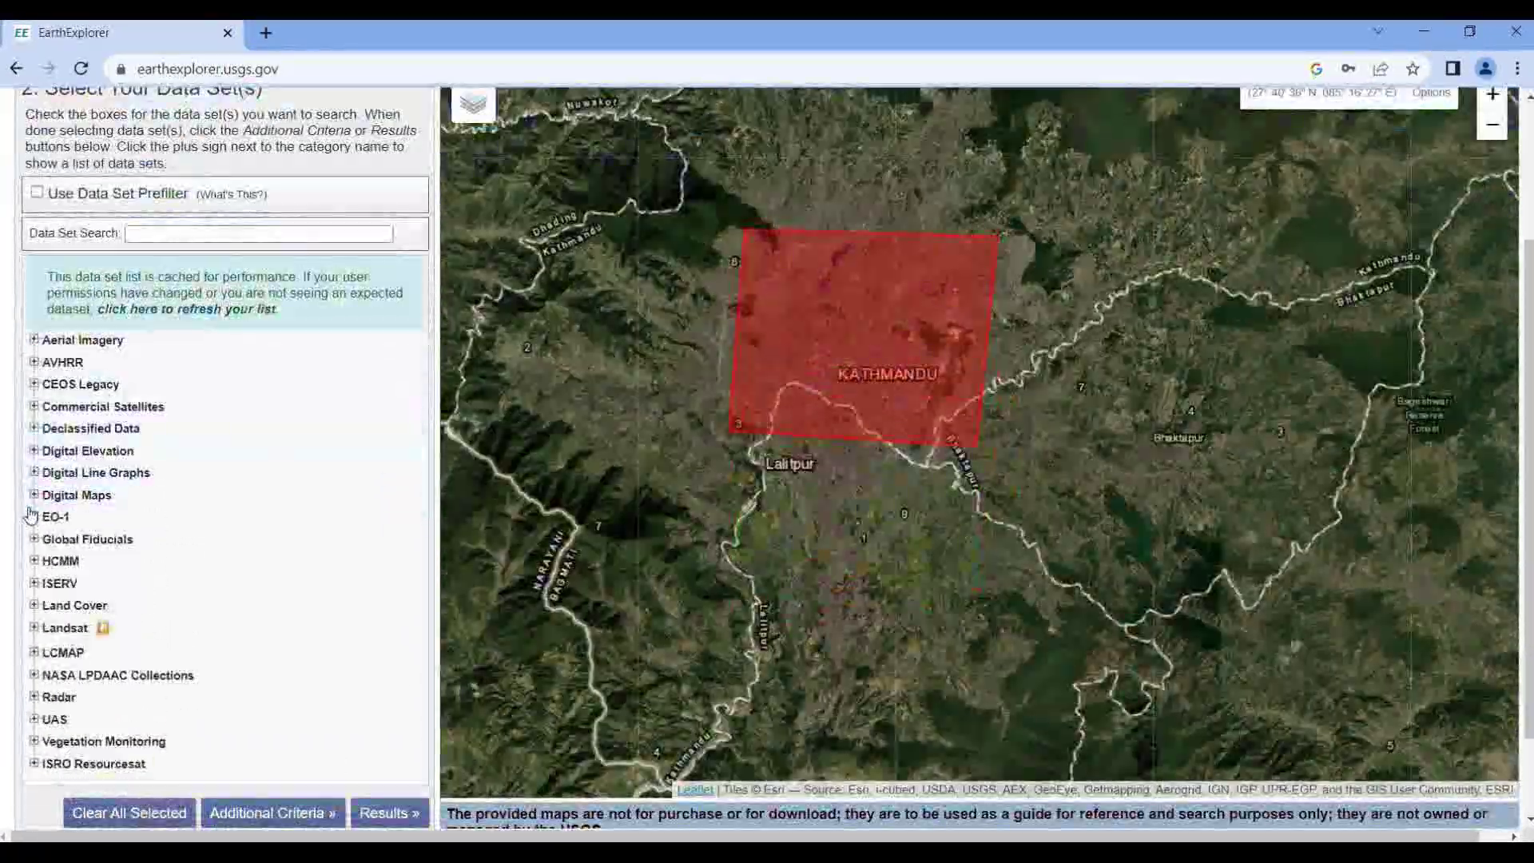
click(34, 529)
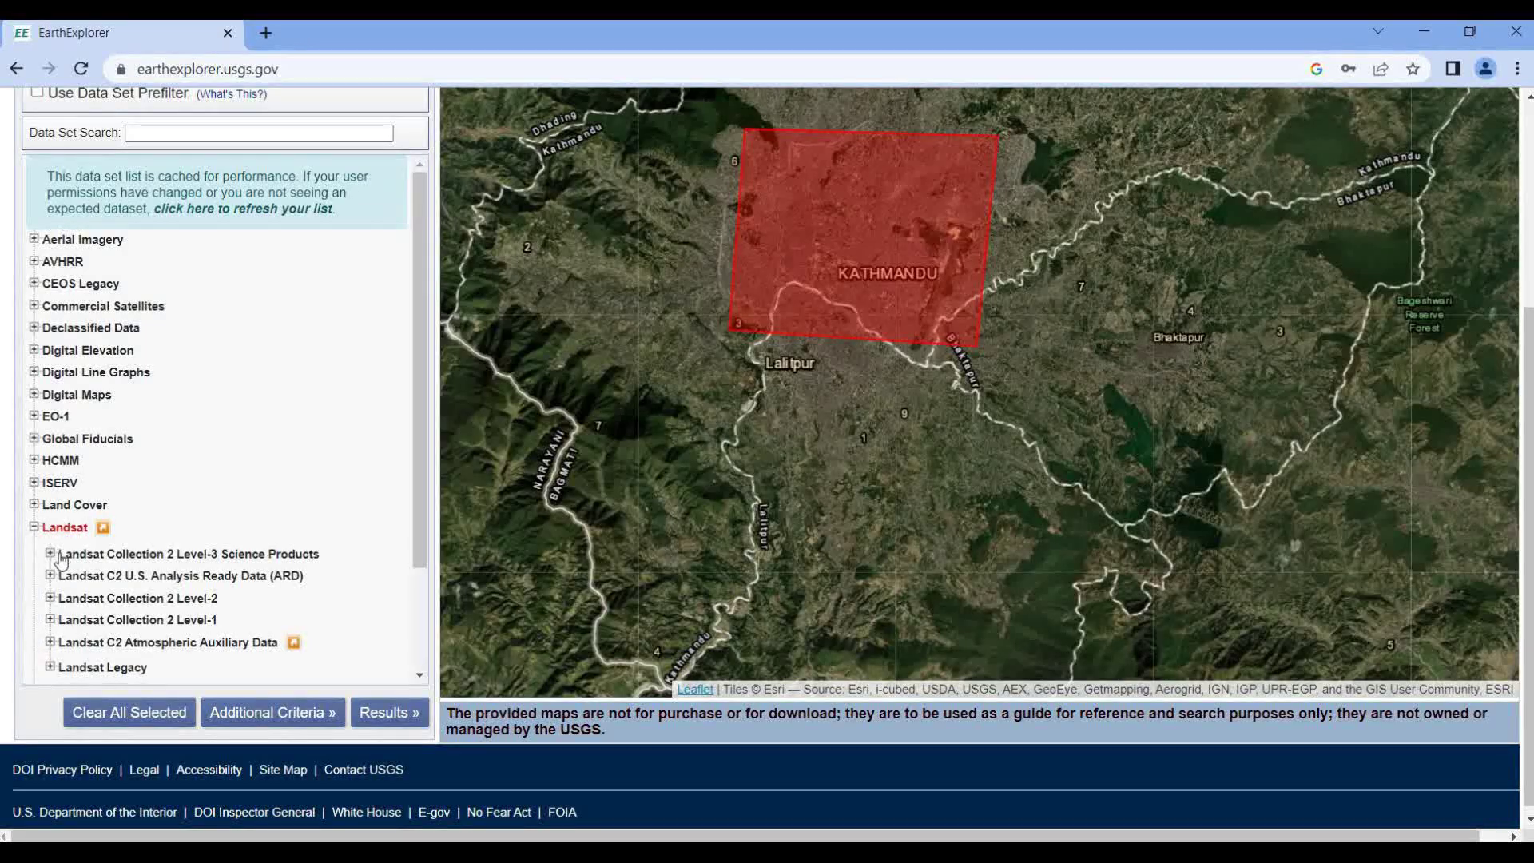
scroll(80, 544, down, 2)
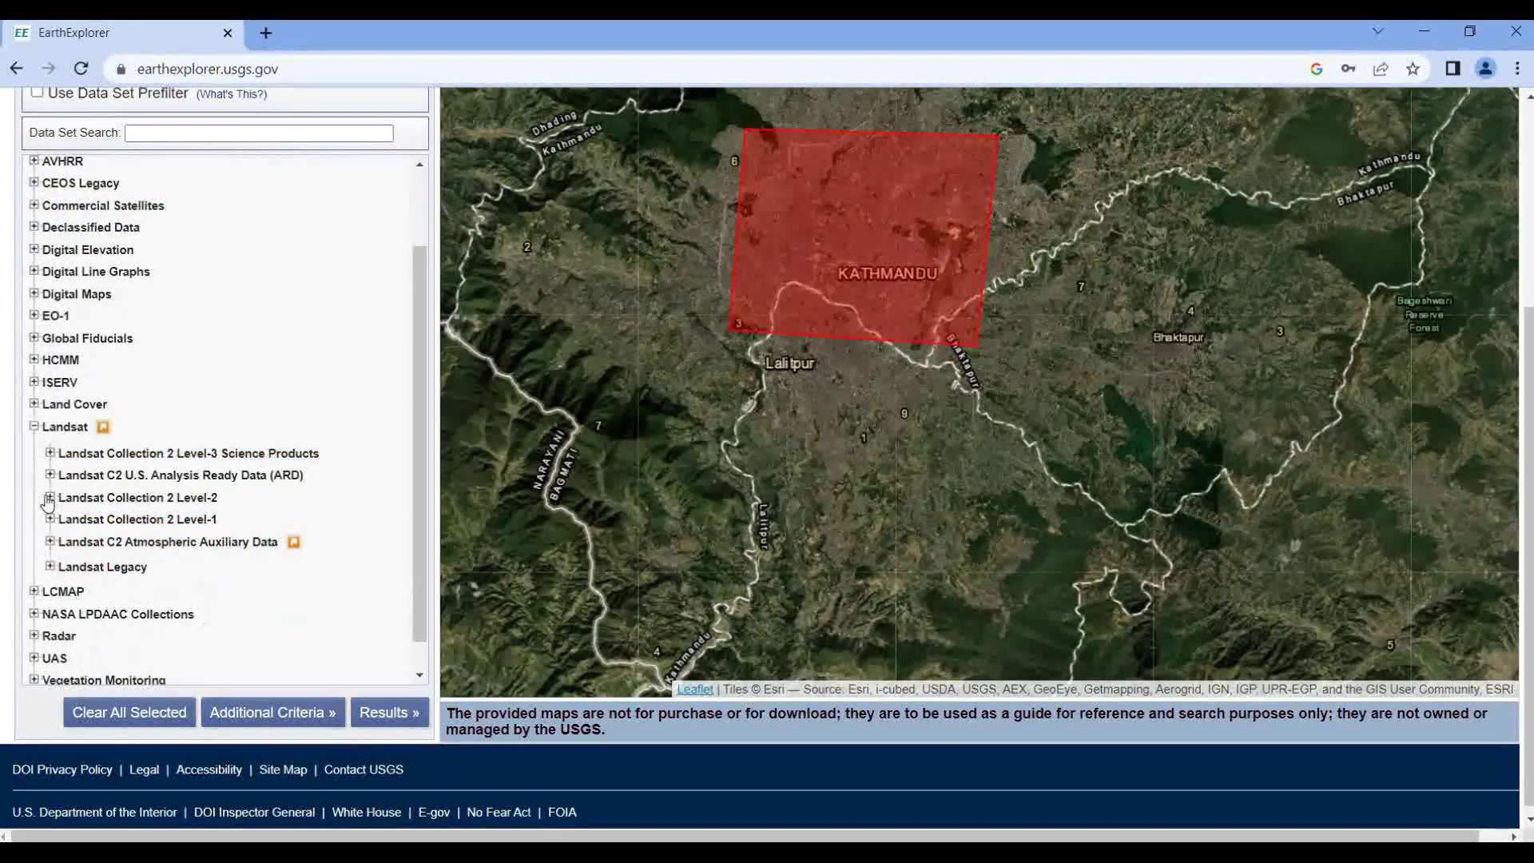
click(80, 521)
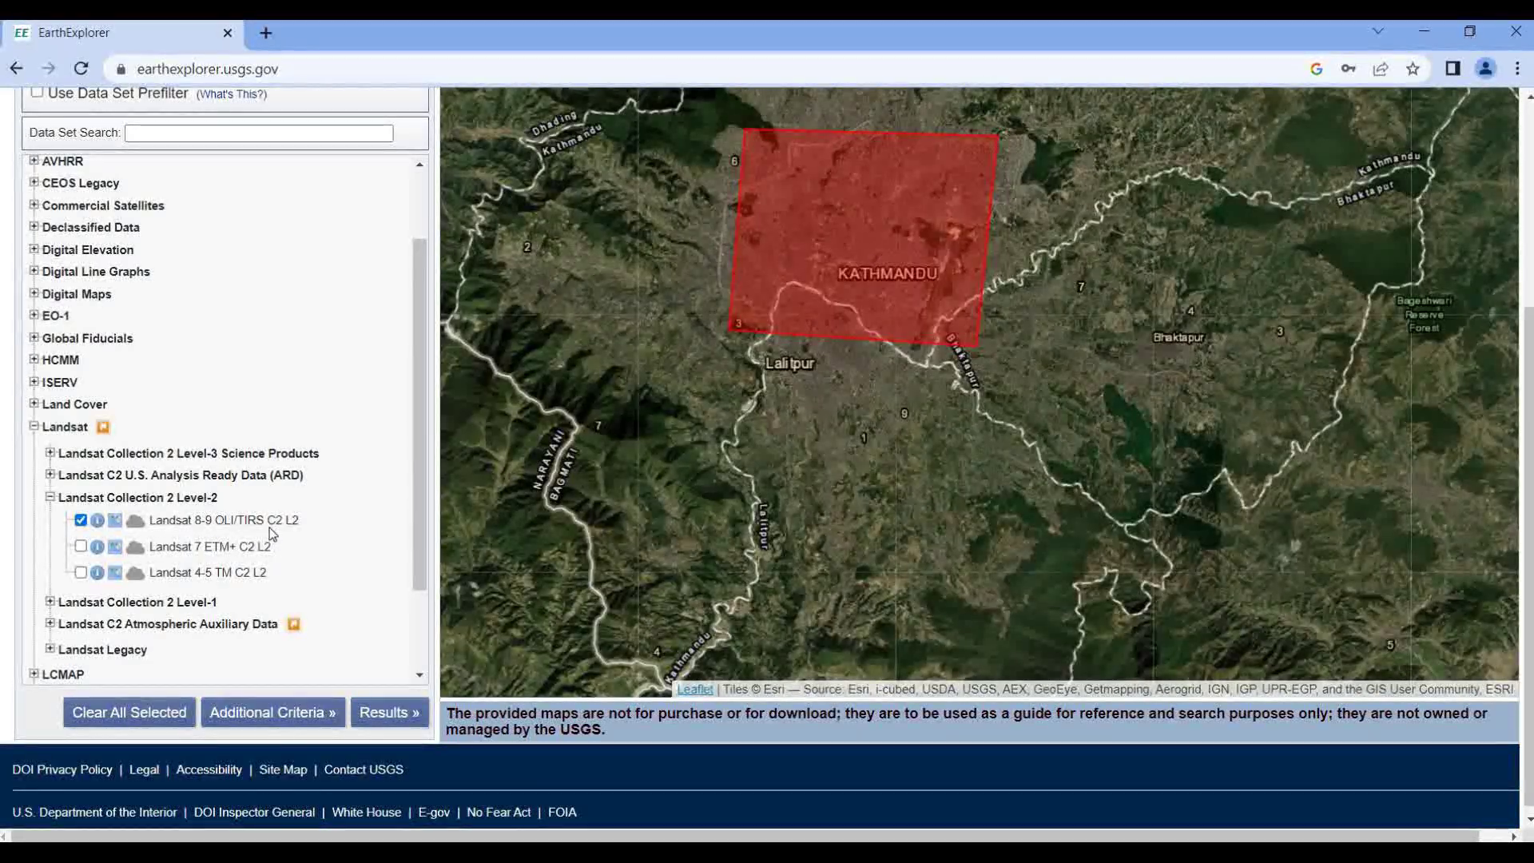
scroll(240, 535, down, 3)
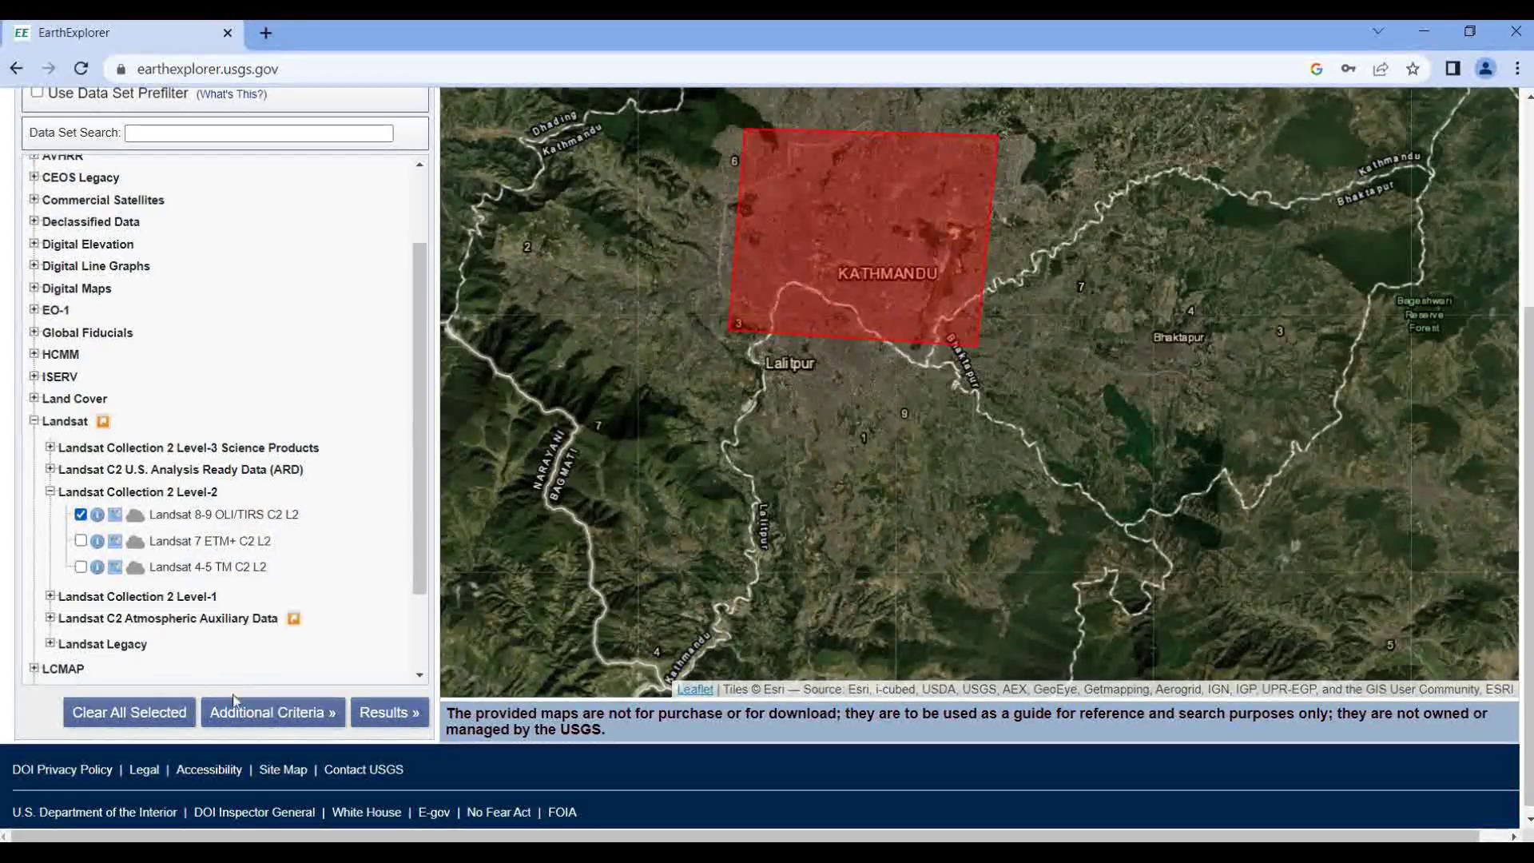
Step: Restrict the additional criteria to satellite 9 and run the search to list the results
click(264, 712)
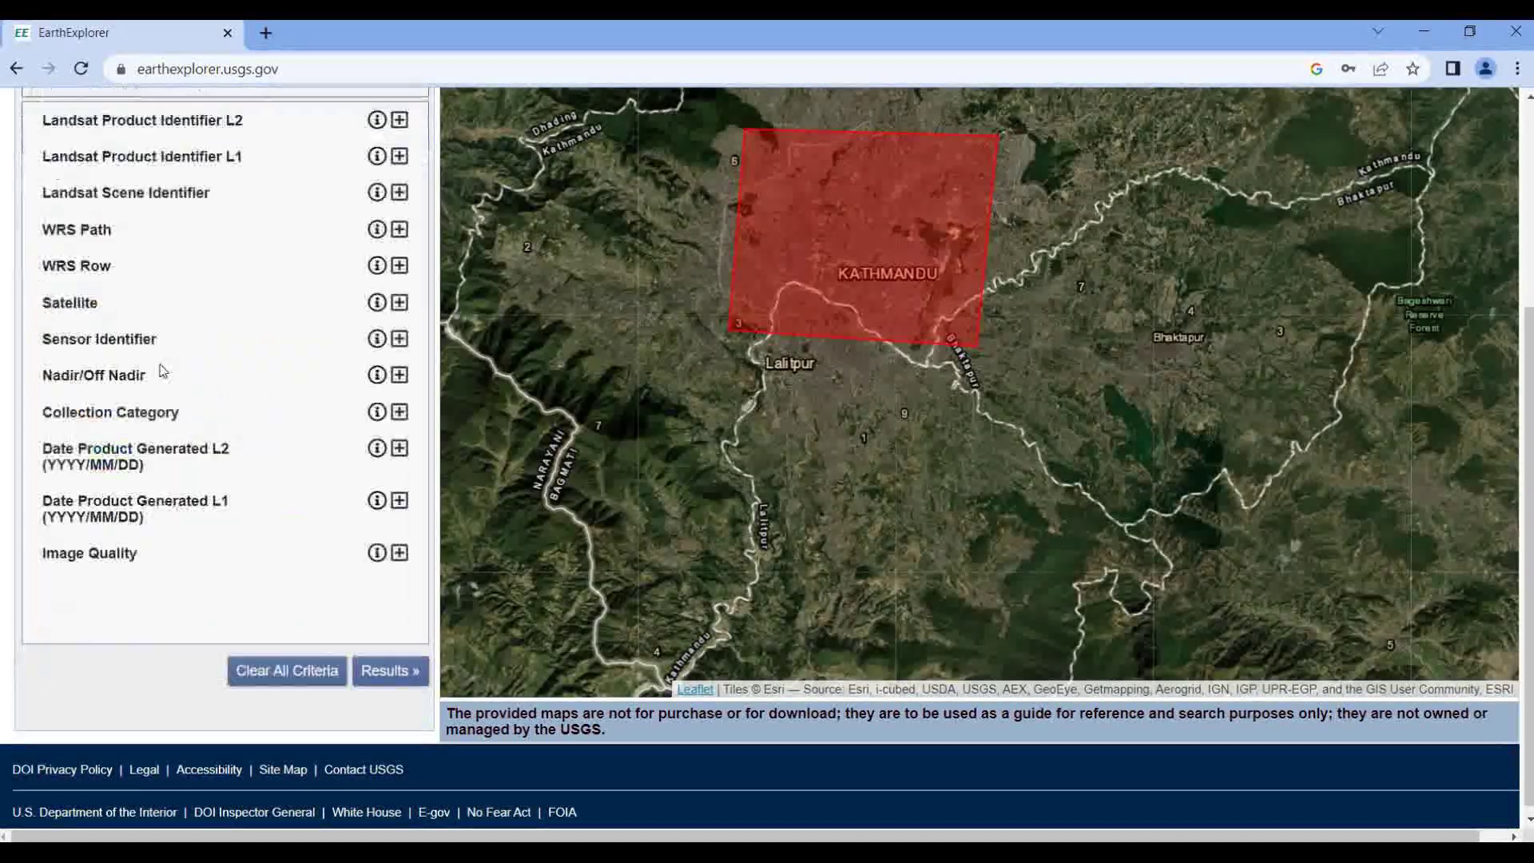
scroll(162, 370, up, 4)
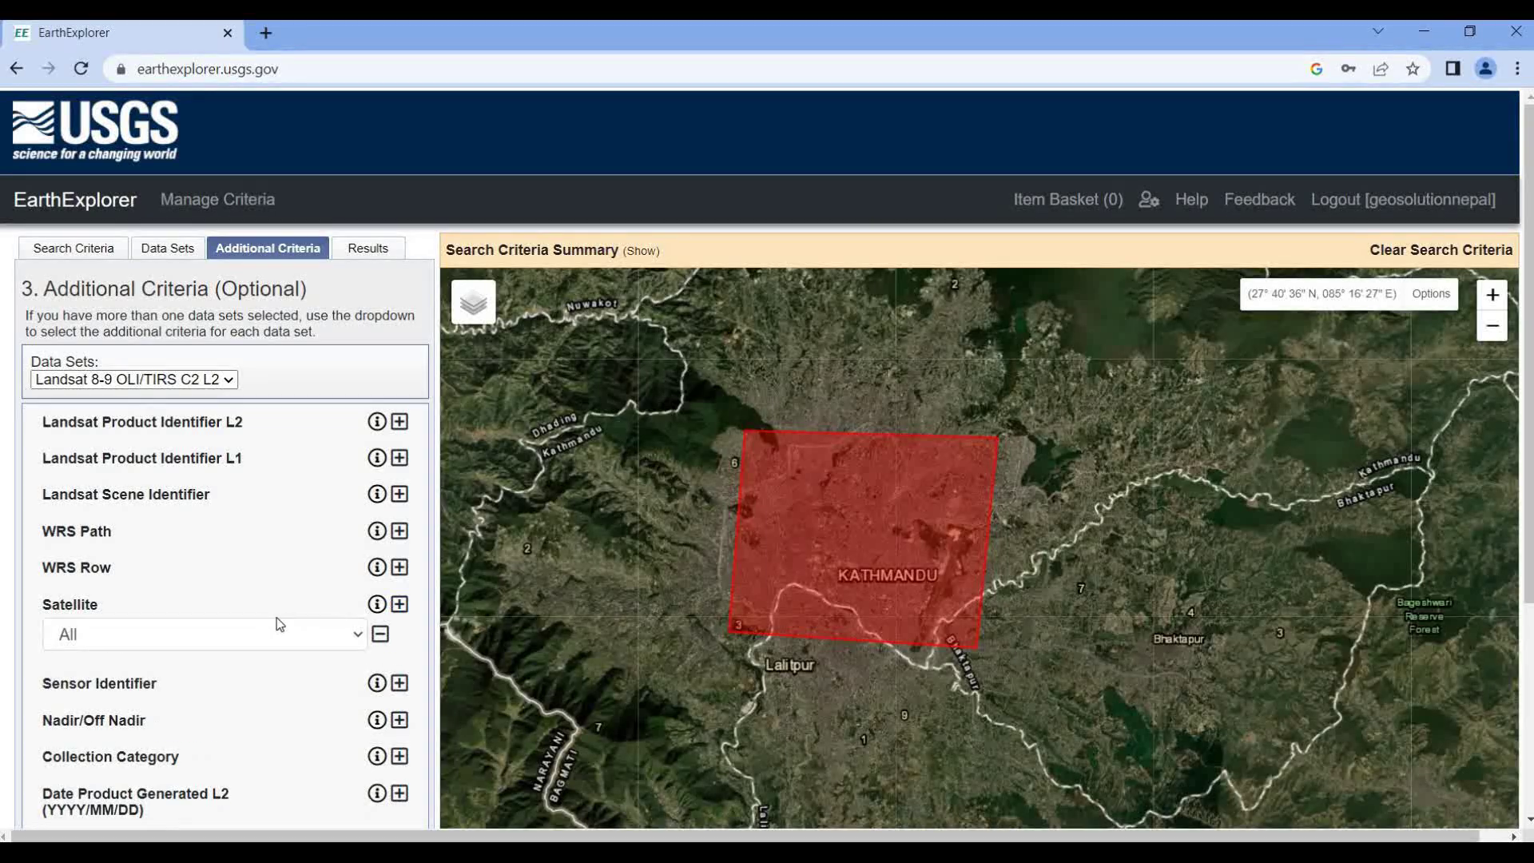
click(192, 634)
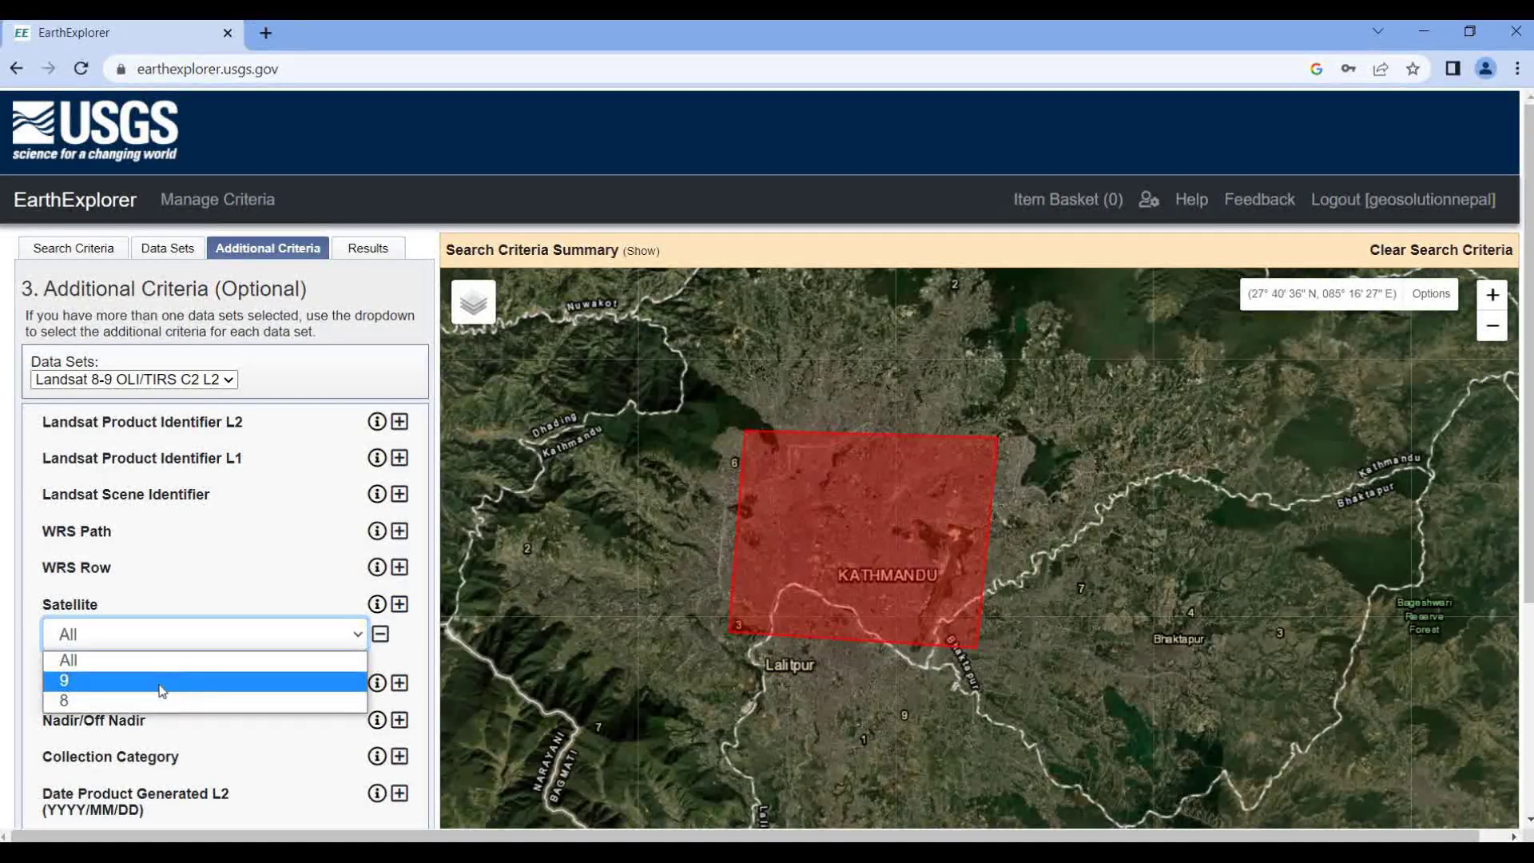
key(Return)
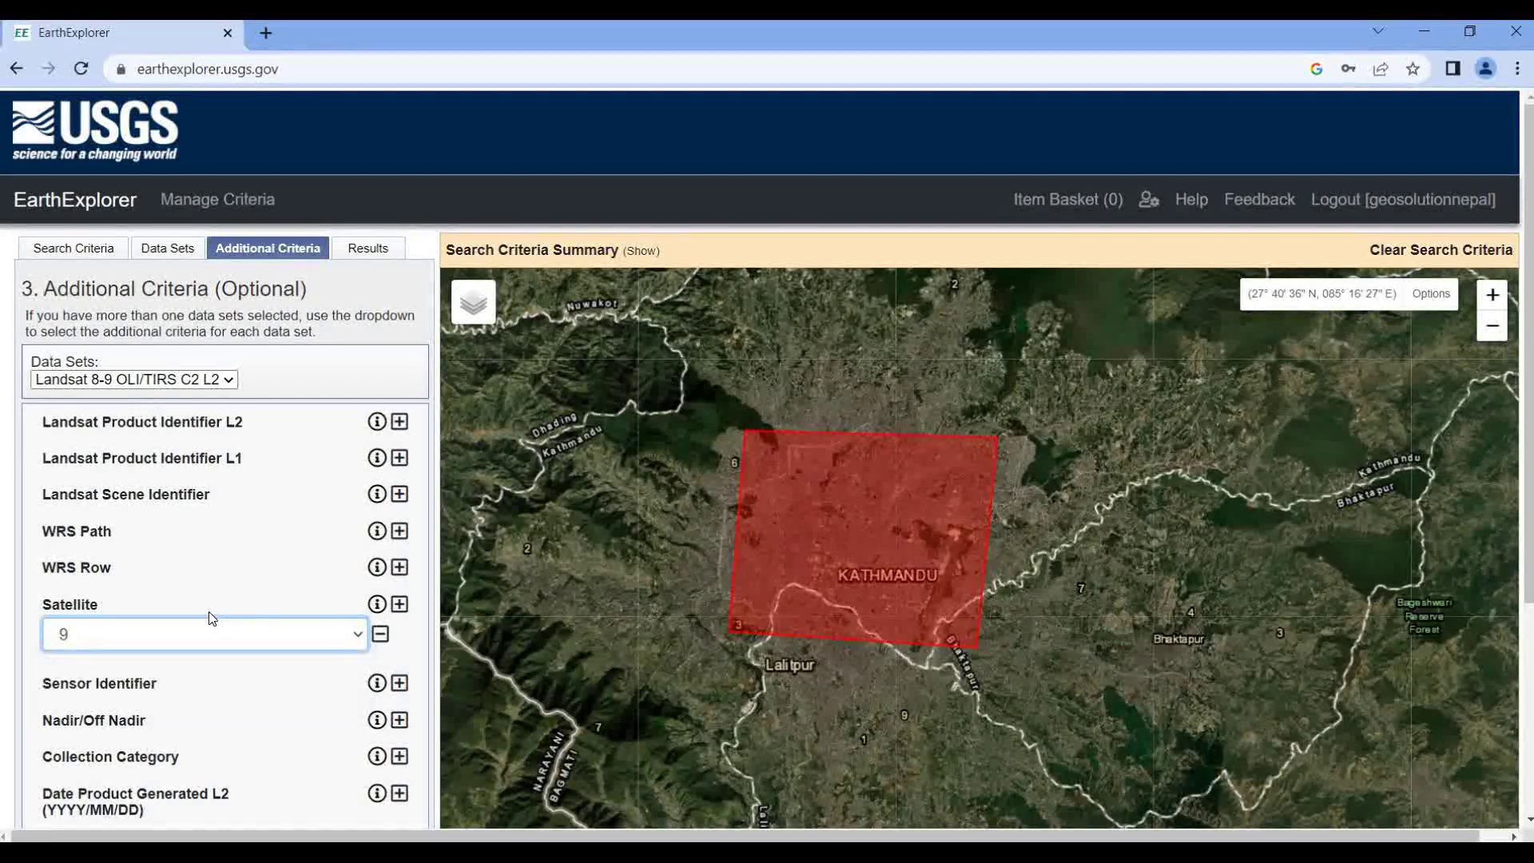
scroll(250, 261, down, 4)
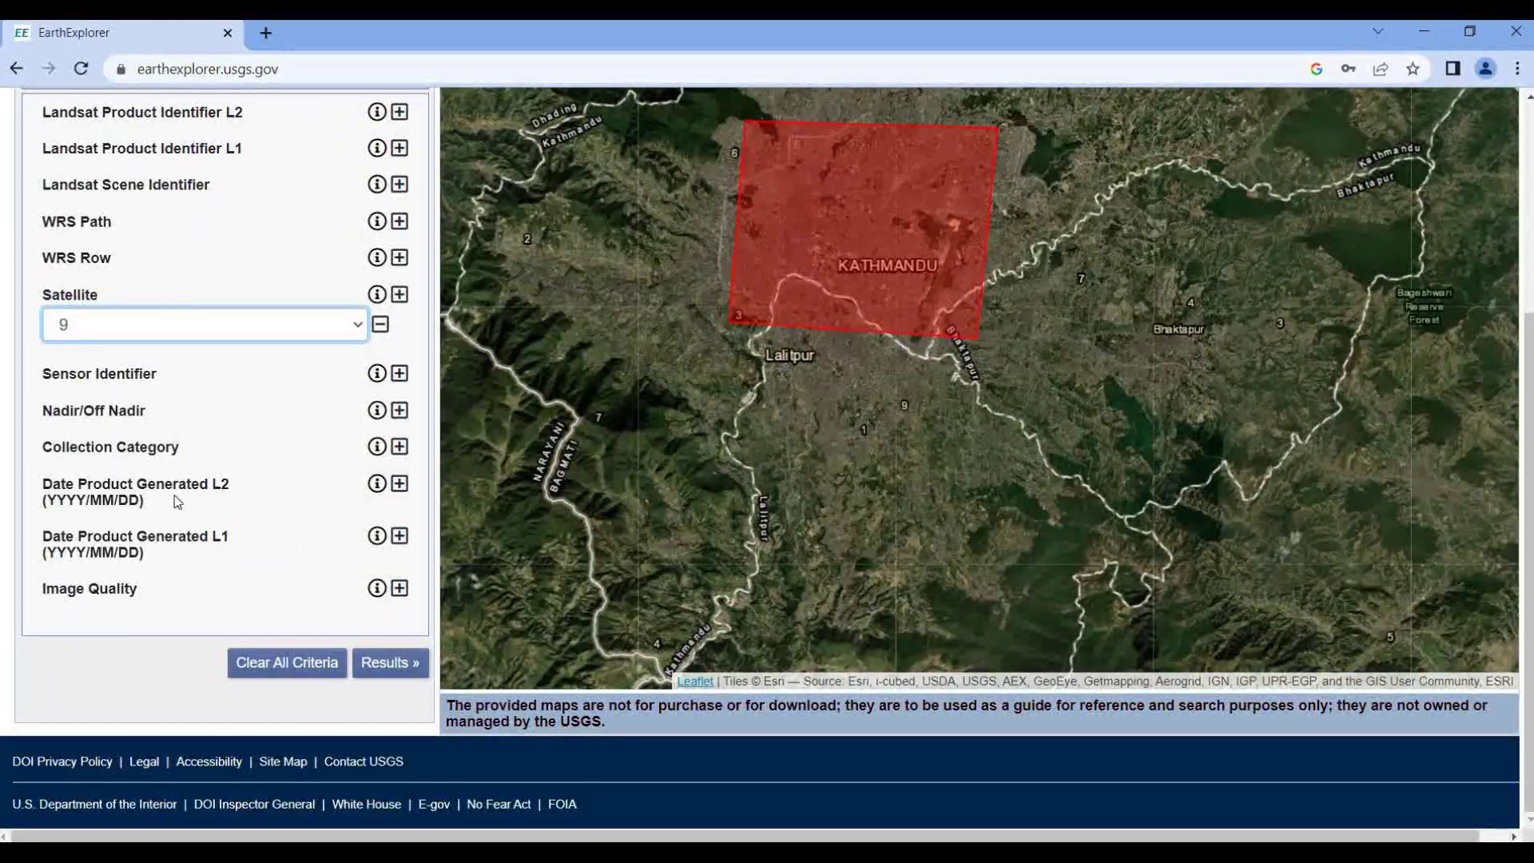
click(391, 664)
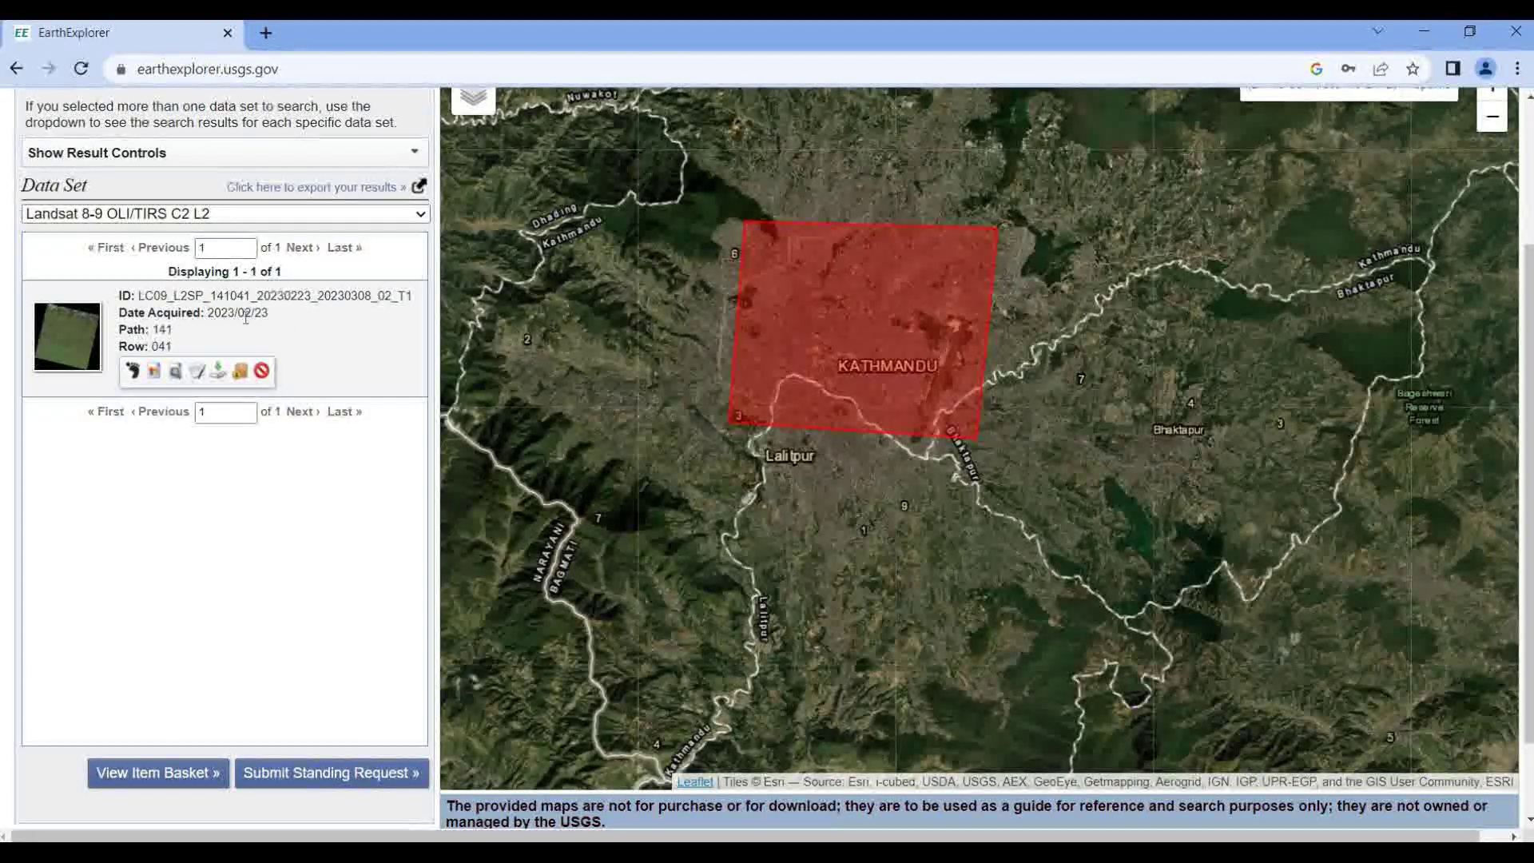
Step: Show the 2023/02/23 scene's footprint on the map and examine its full metadata, including cloud cover, projection and corner coordinates
click(133, 372)
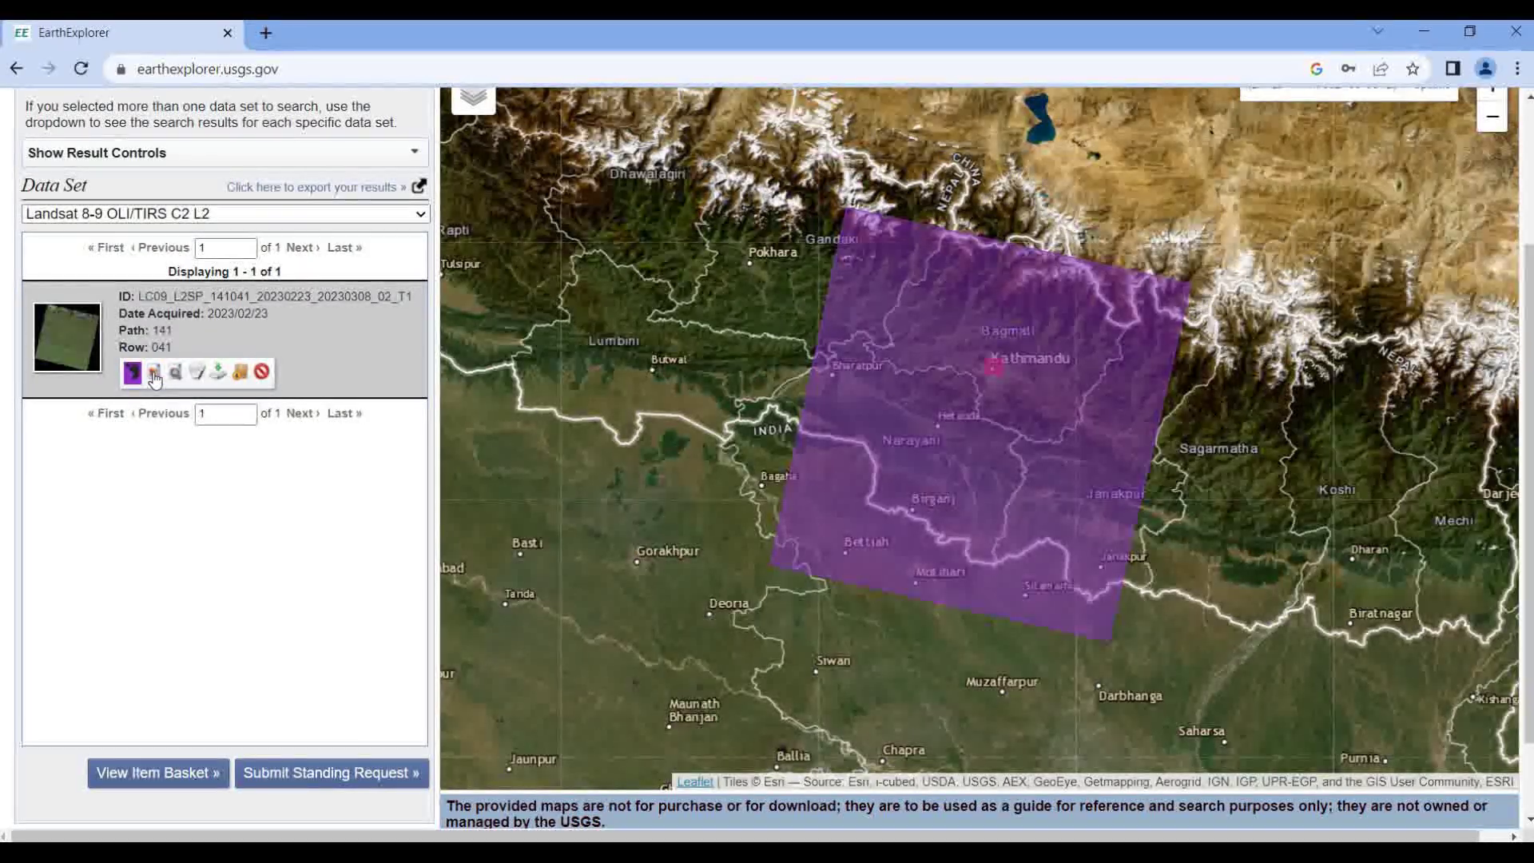
click(196, 372)
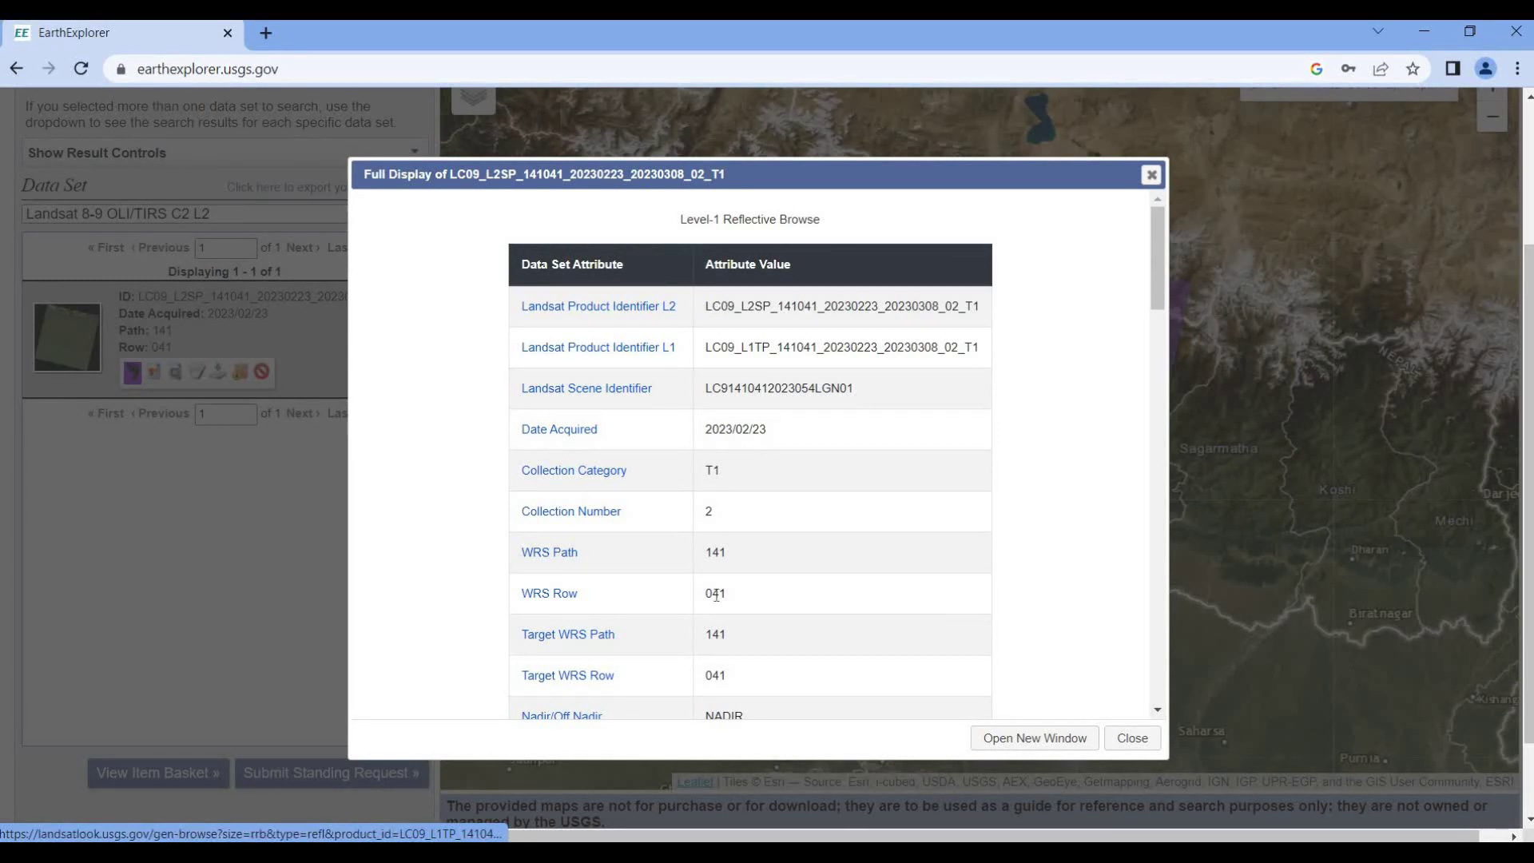
scroll(717, 596, down, 6)
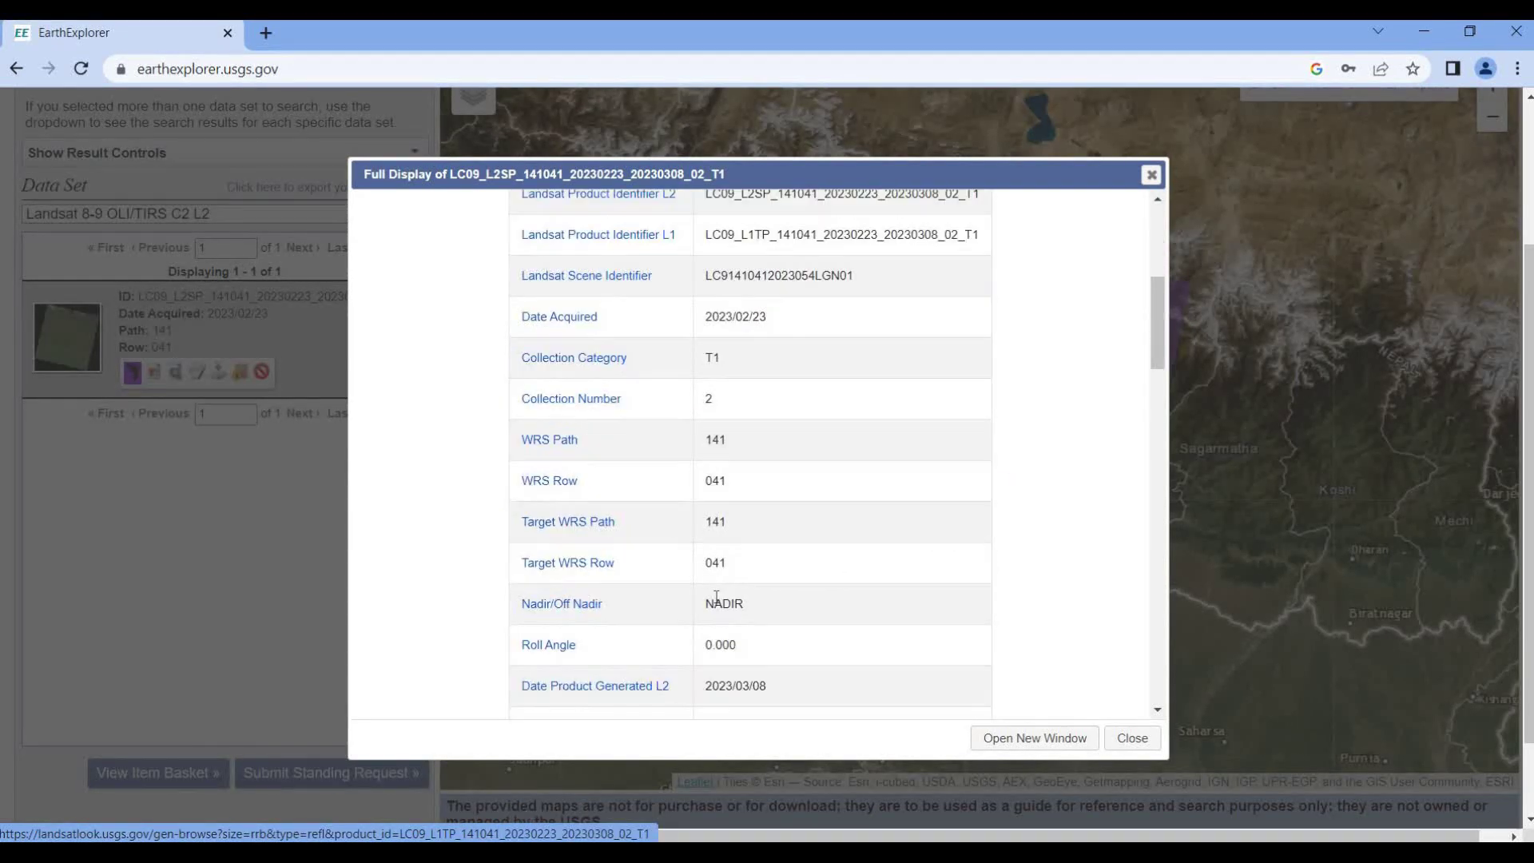
scroll(717, 596, down, 4)
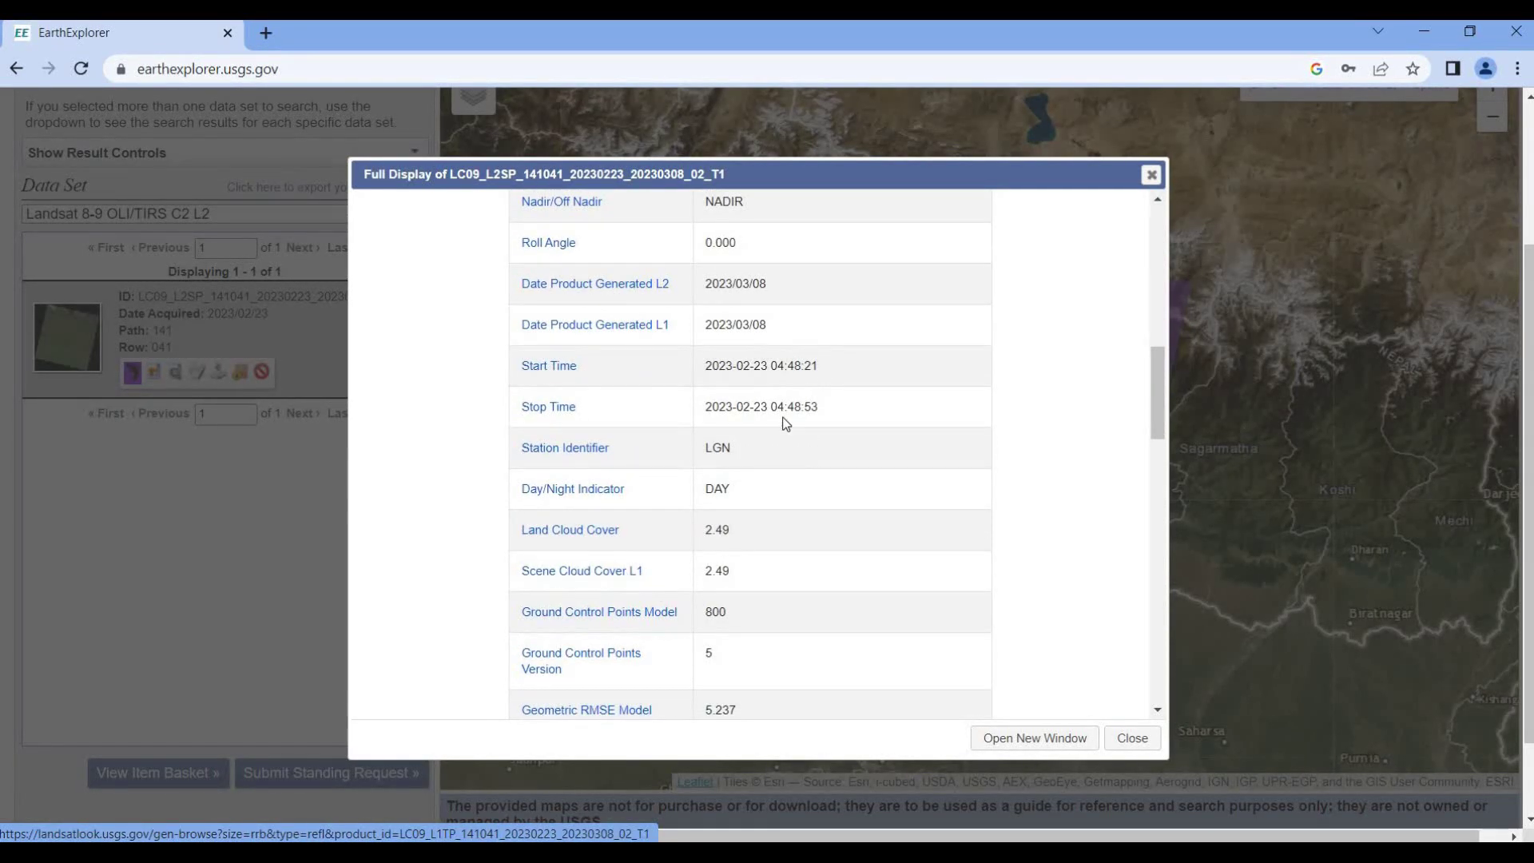
scroll(723, 530, down, 3)
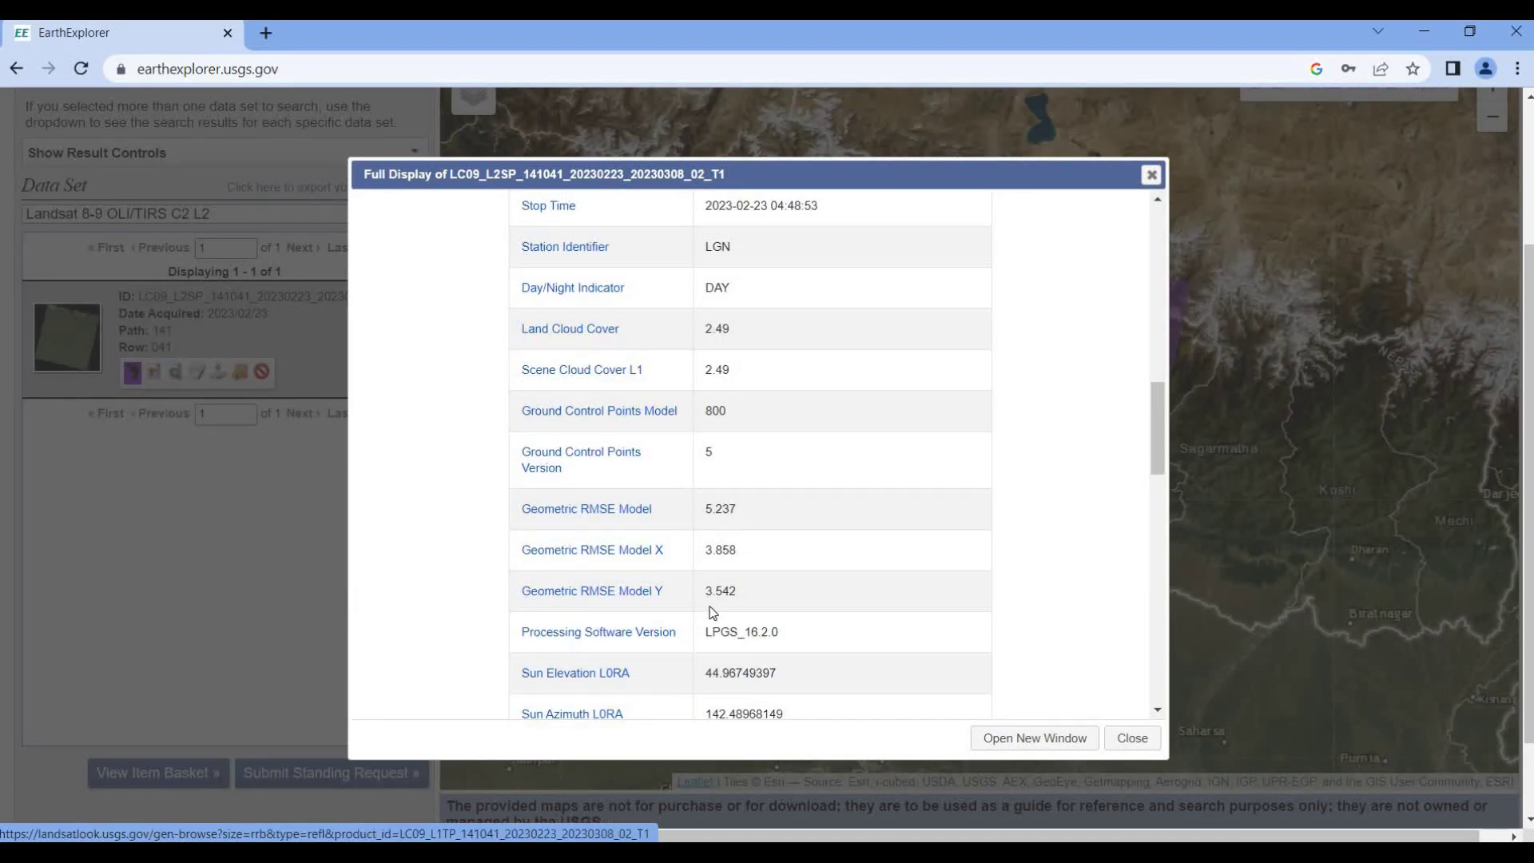
scroll(713, 612, down, 6)
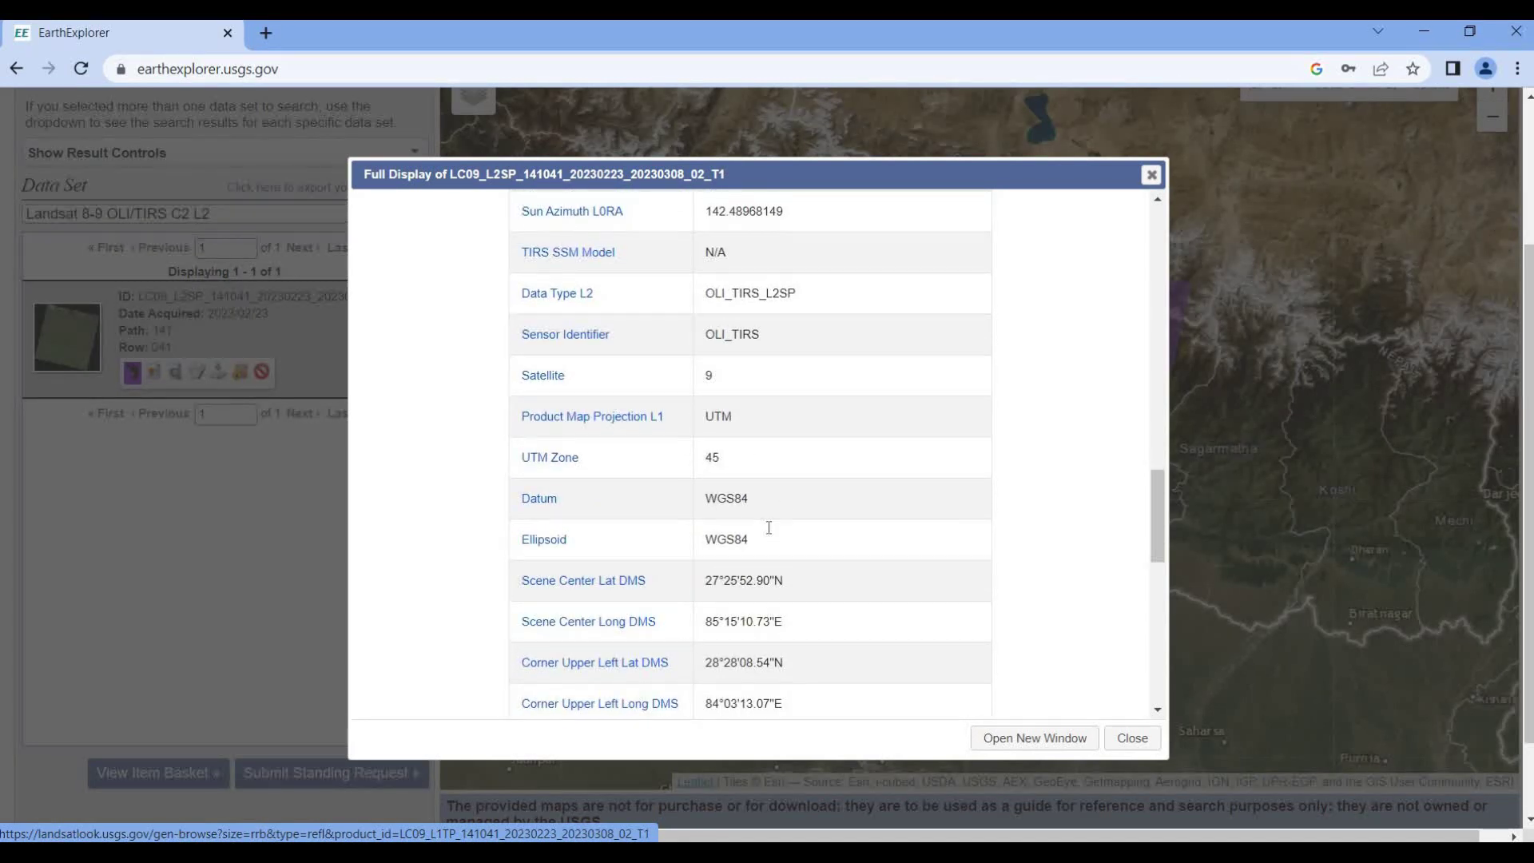
scroll(768, 527, down, 2)
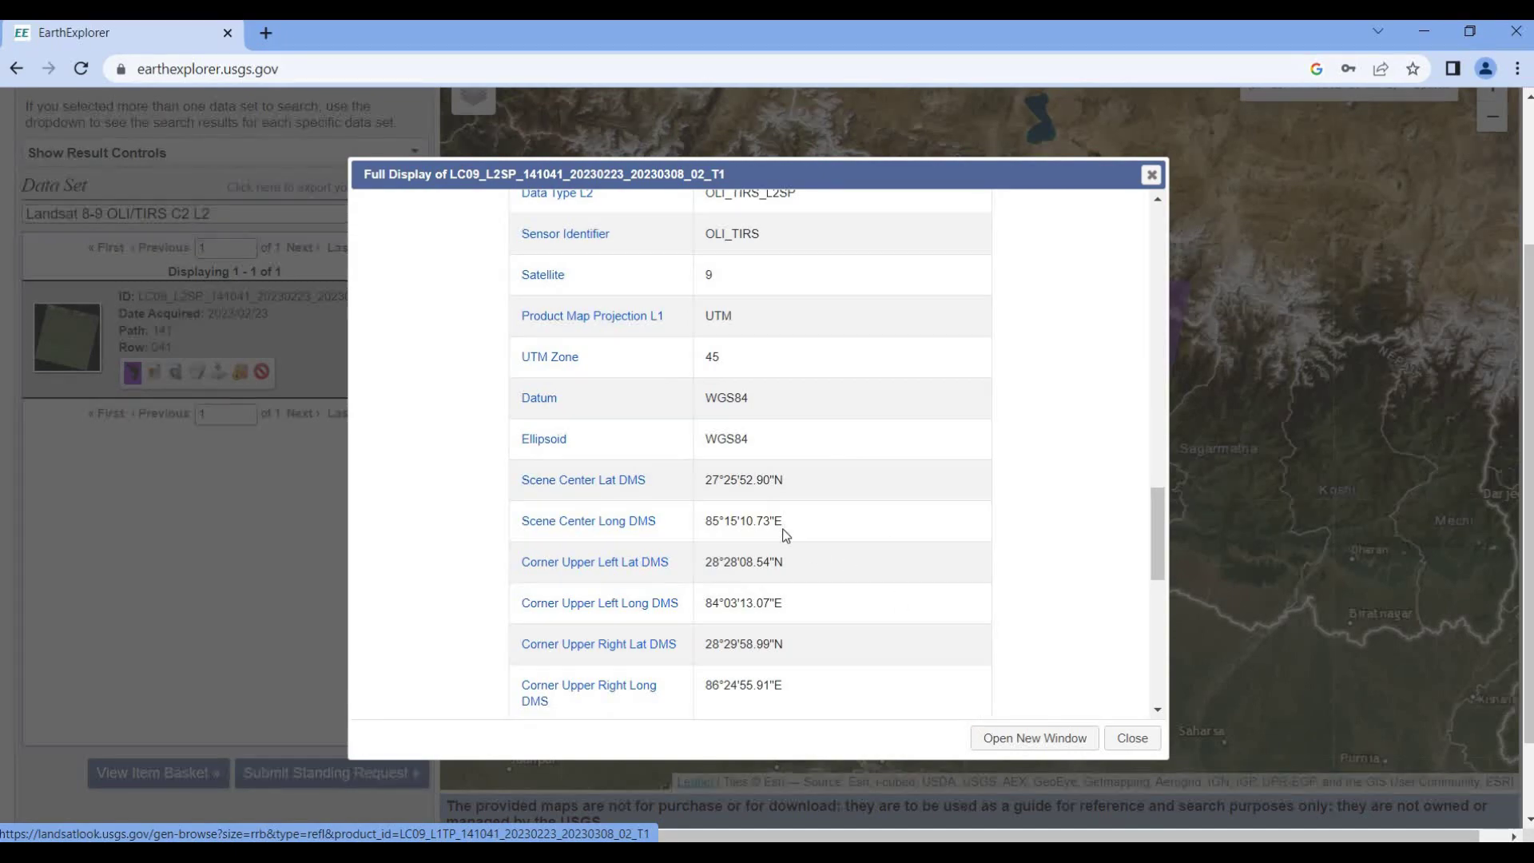
scroll(786, 535, down, 6)
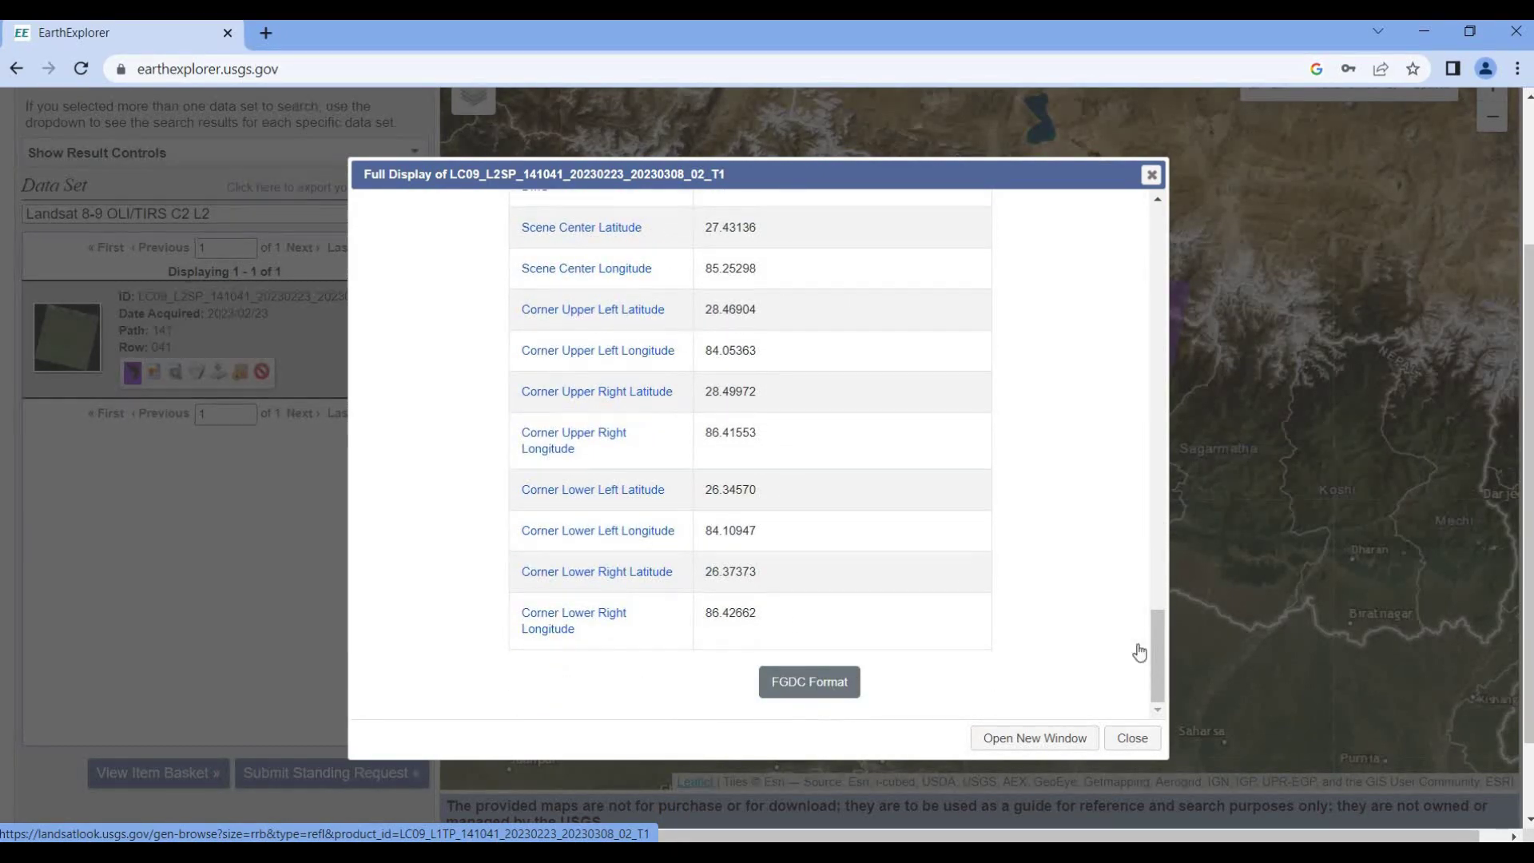
scroll(1114, 659, down, 2)
click(1132, 636)
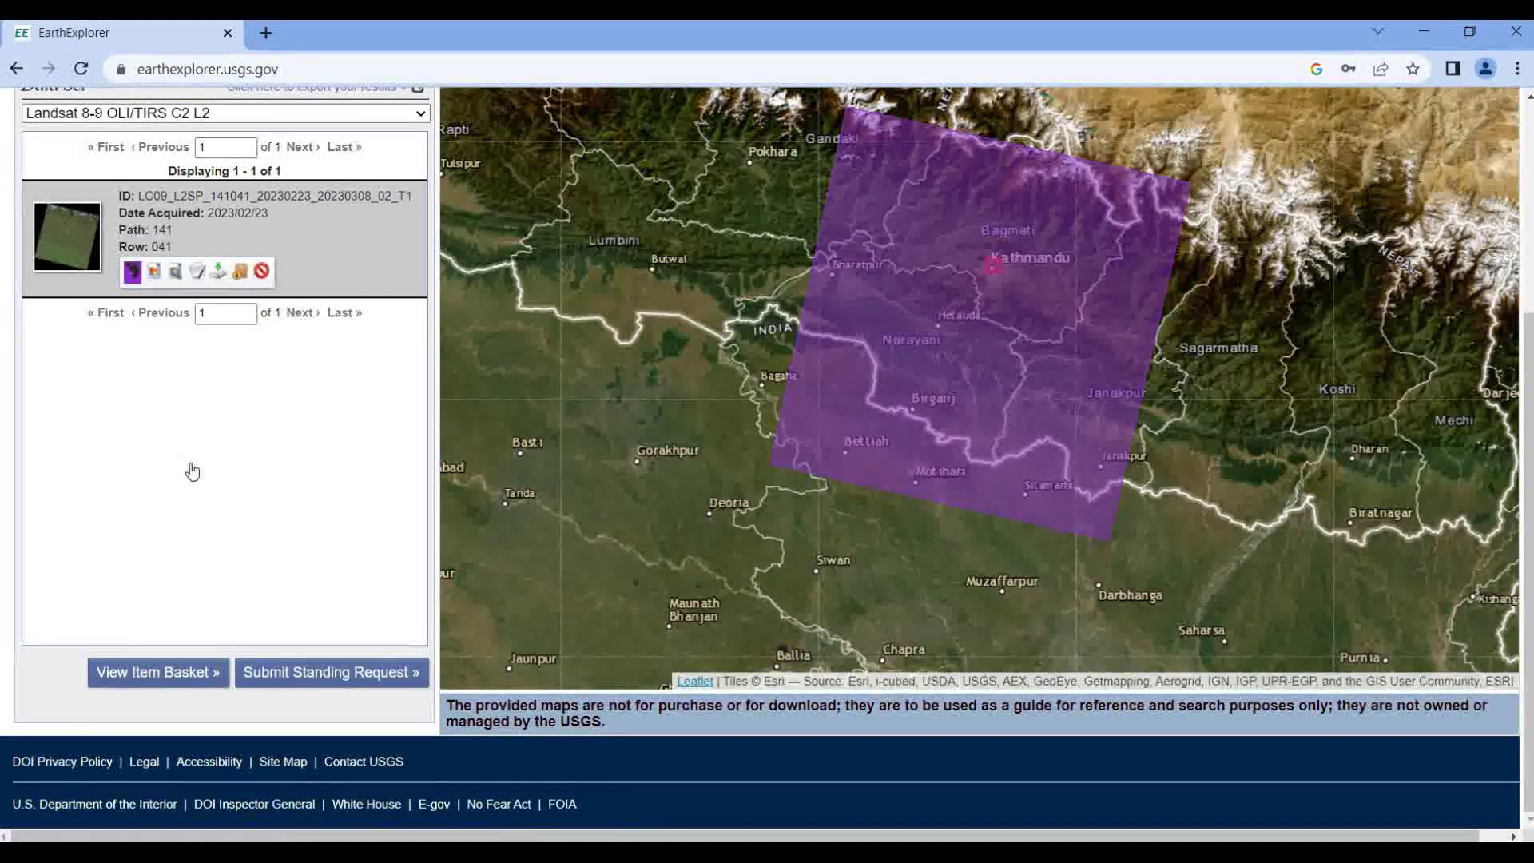
Step: Download the complete Landsat Collection 2 Level-2 Product Bundle for scene LC09_L2SP_141041_20230223_20230308_02_T1
scroll(193, 471, up, 3)
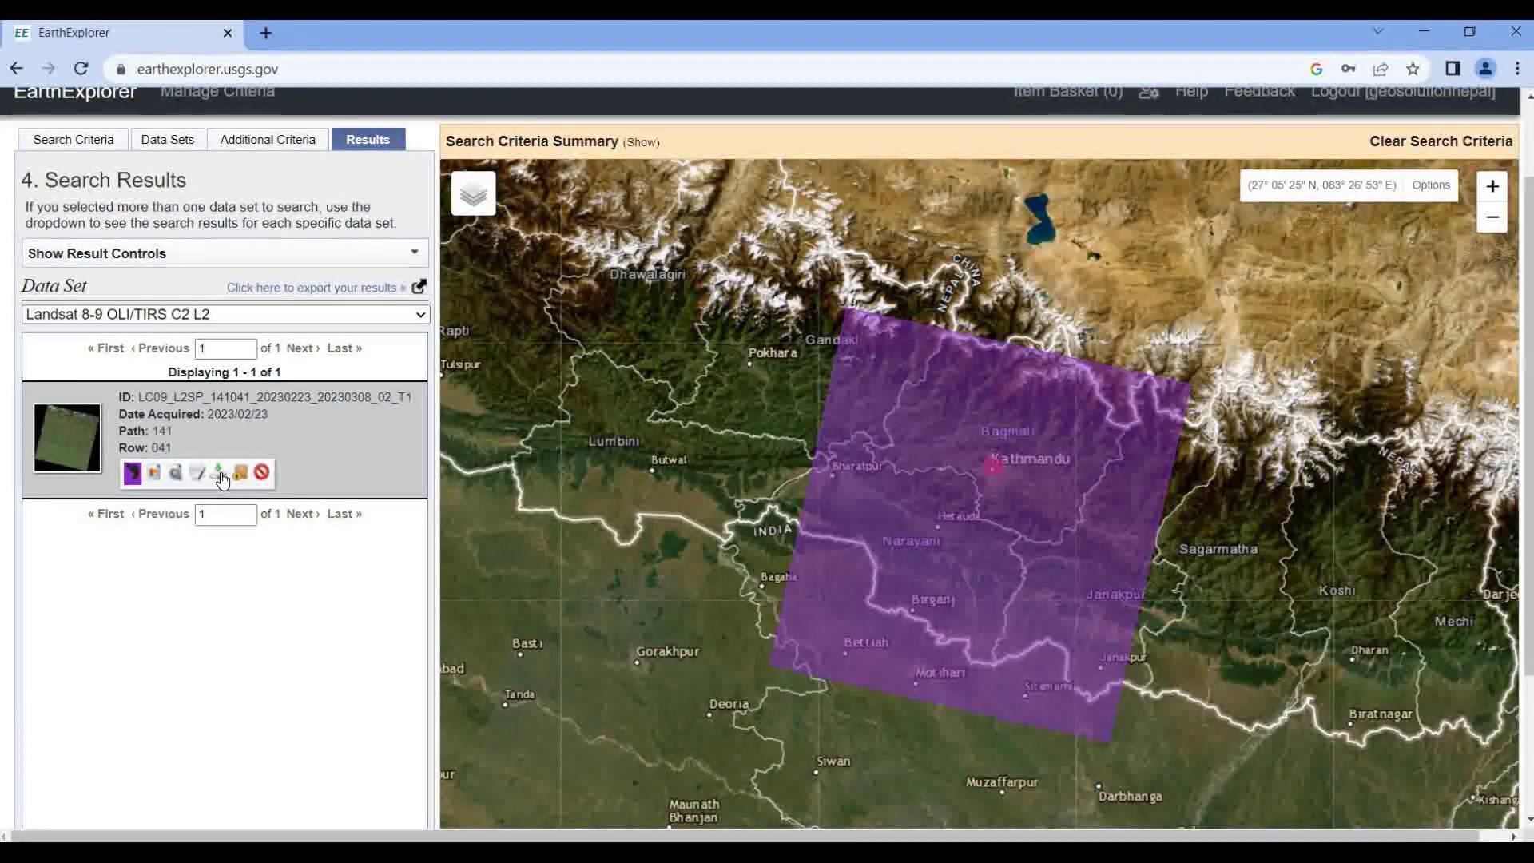
click(221, 473)
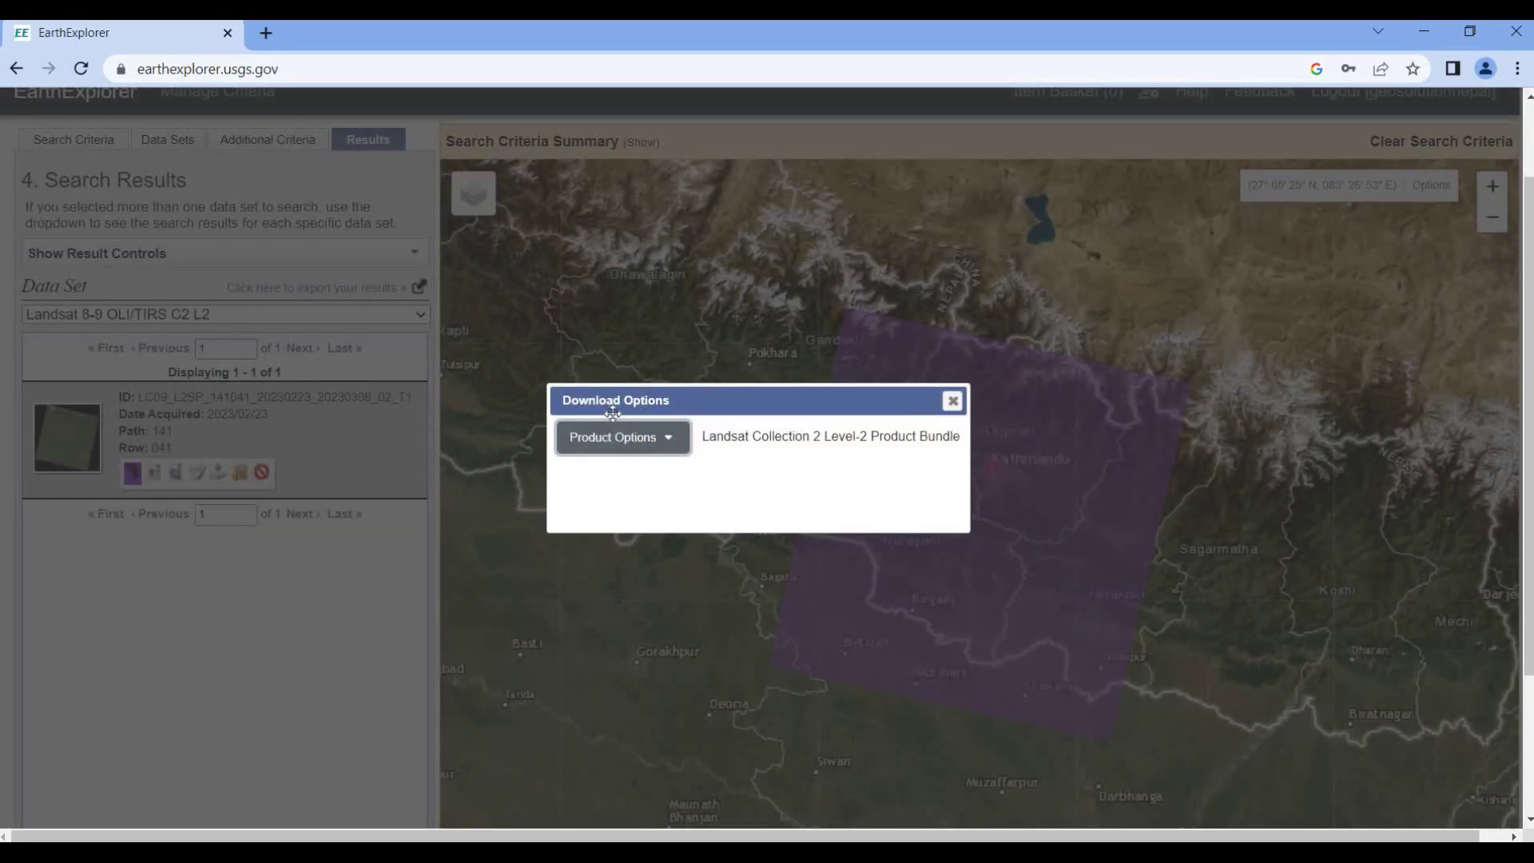
click(625, 443)
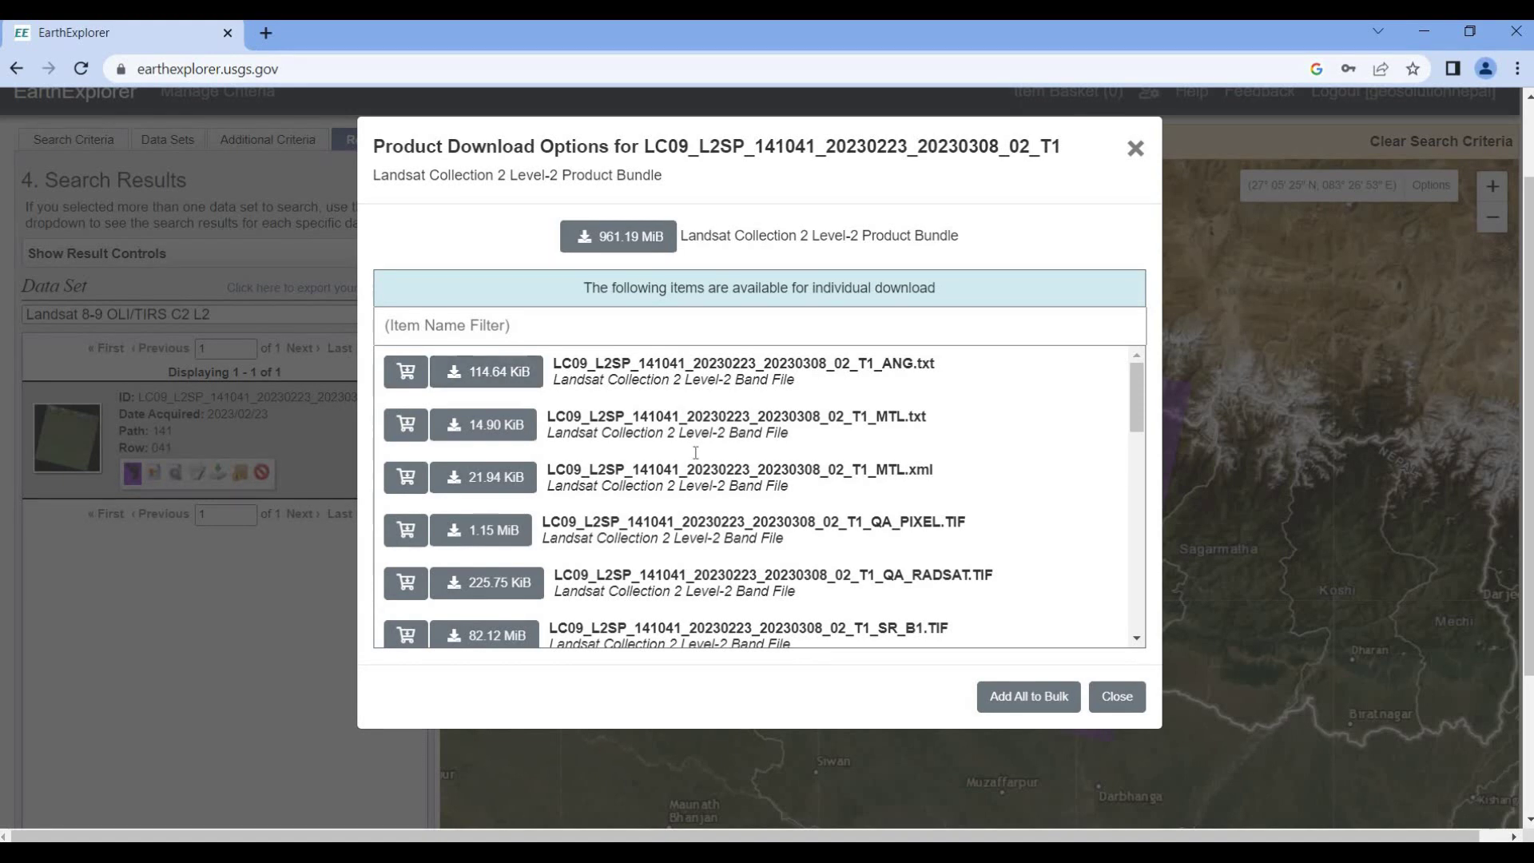
scroll(688, 483, down, 4)
scroll(684, 499, down, 3)
scroll(935, 626, up, 8)
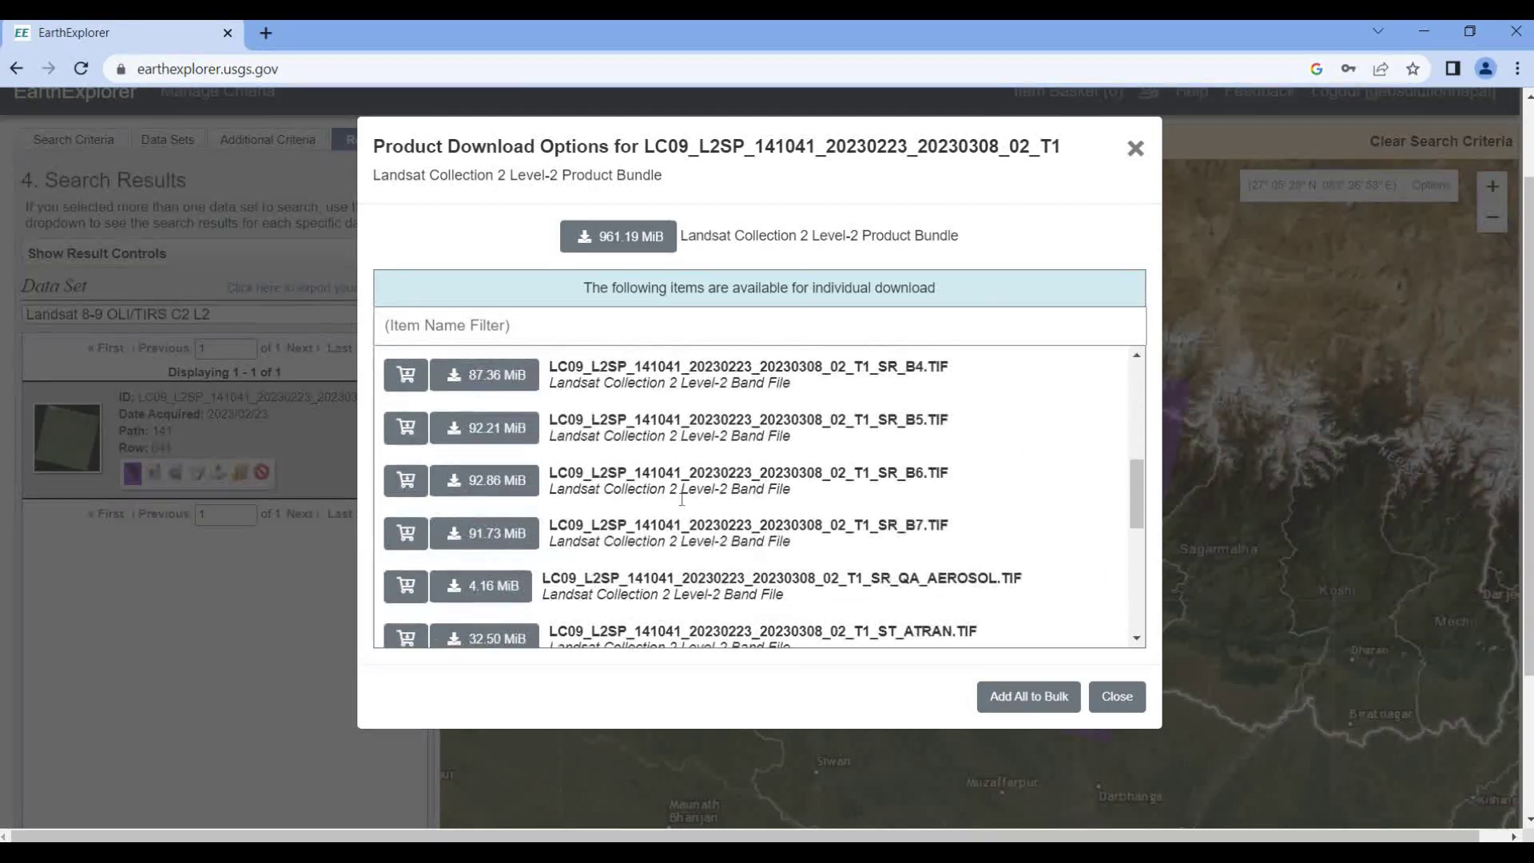
scroll(509, 295, up, 2)
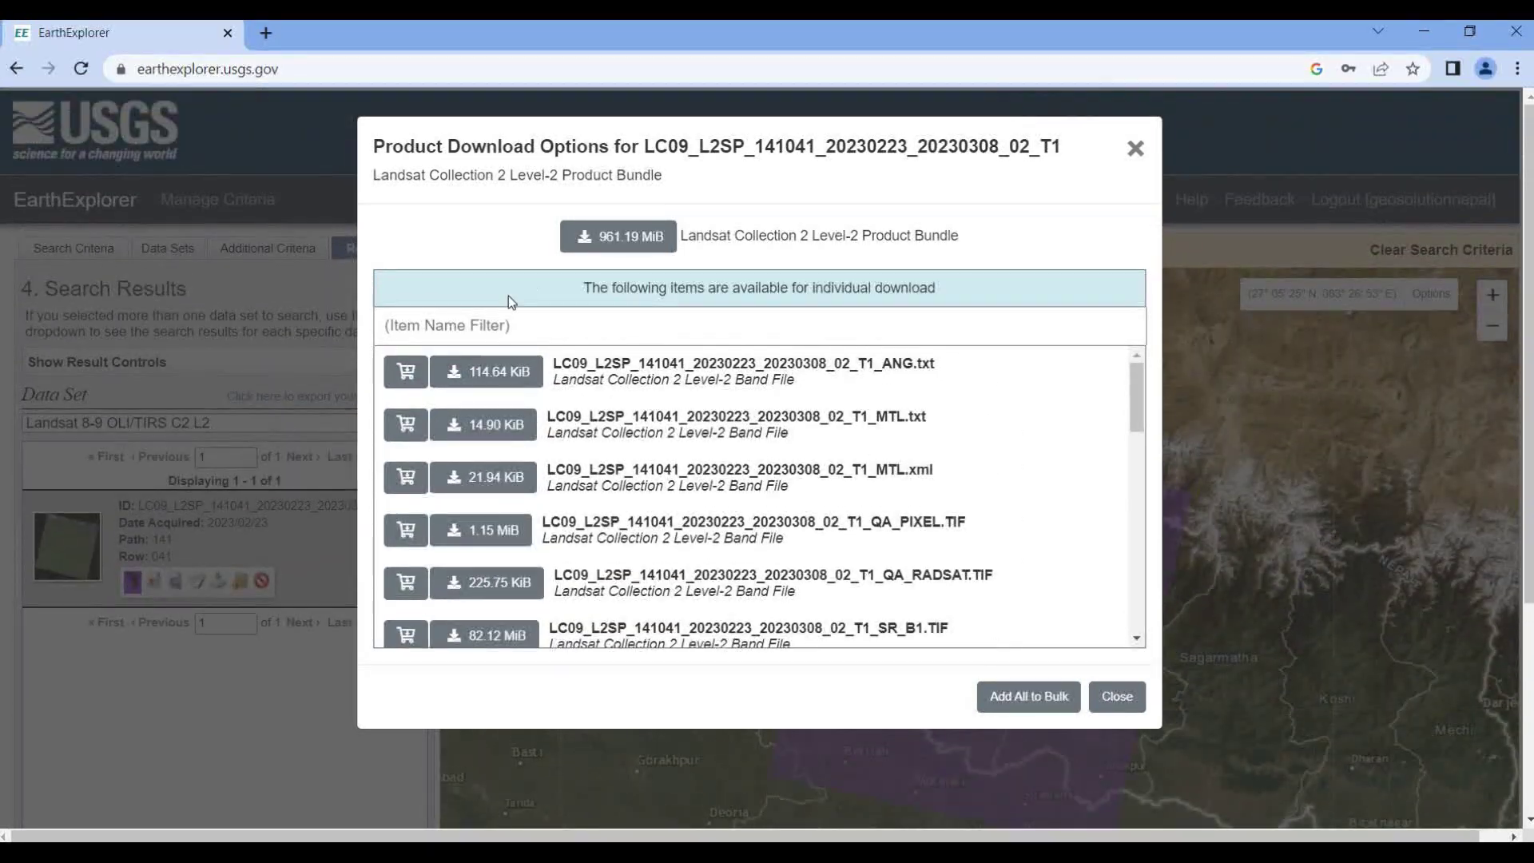
click(607, 237)
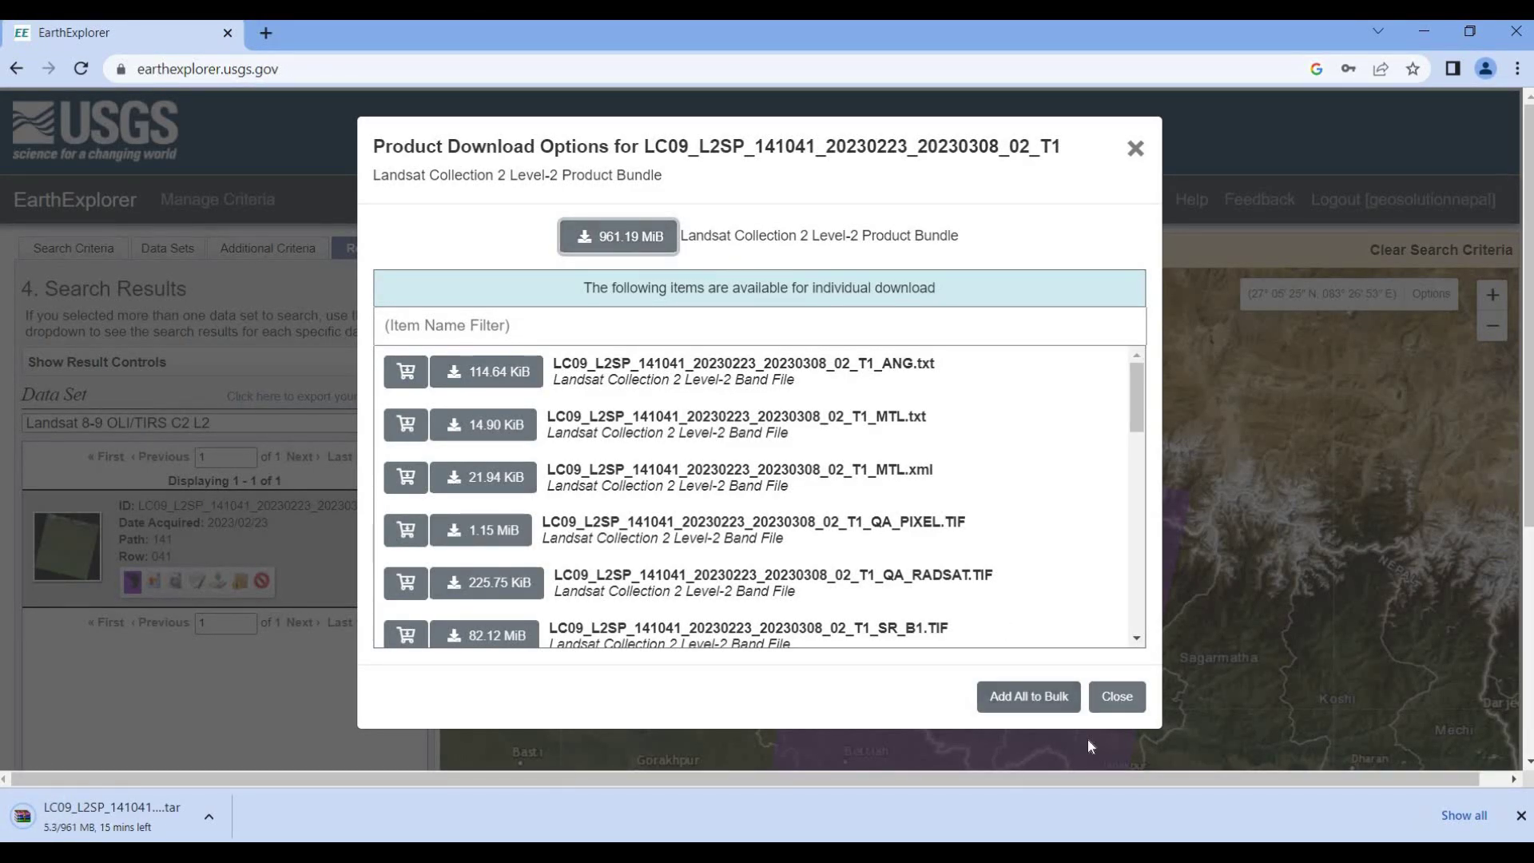
click(1116, 698)
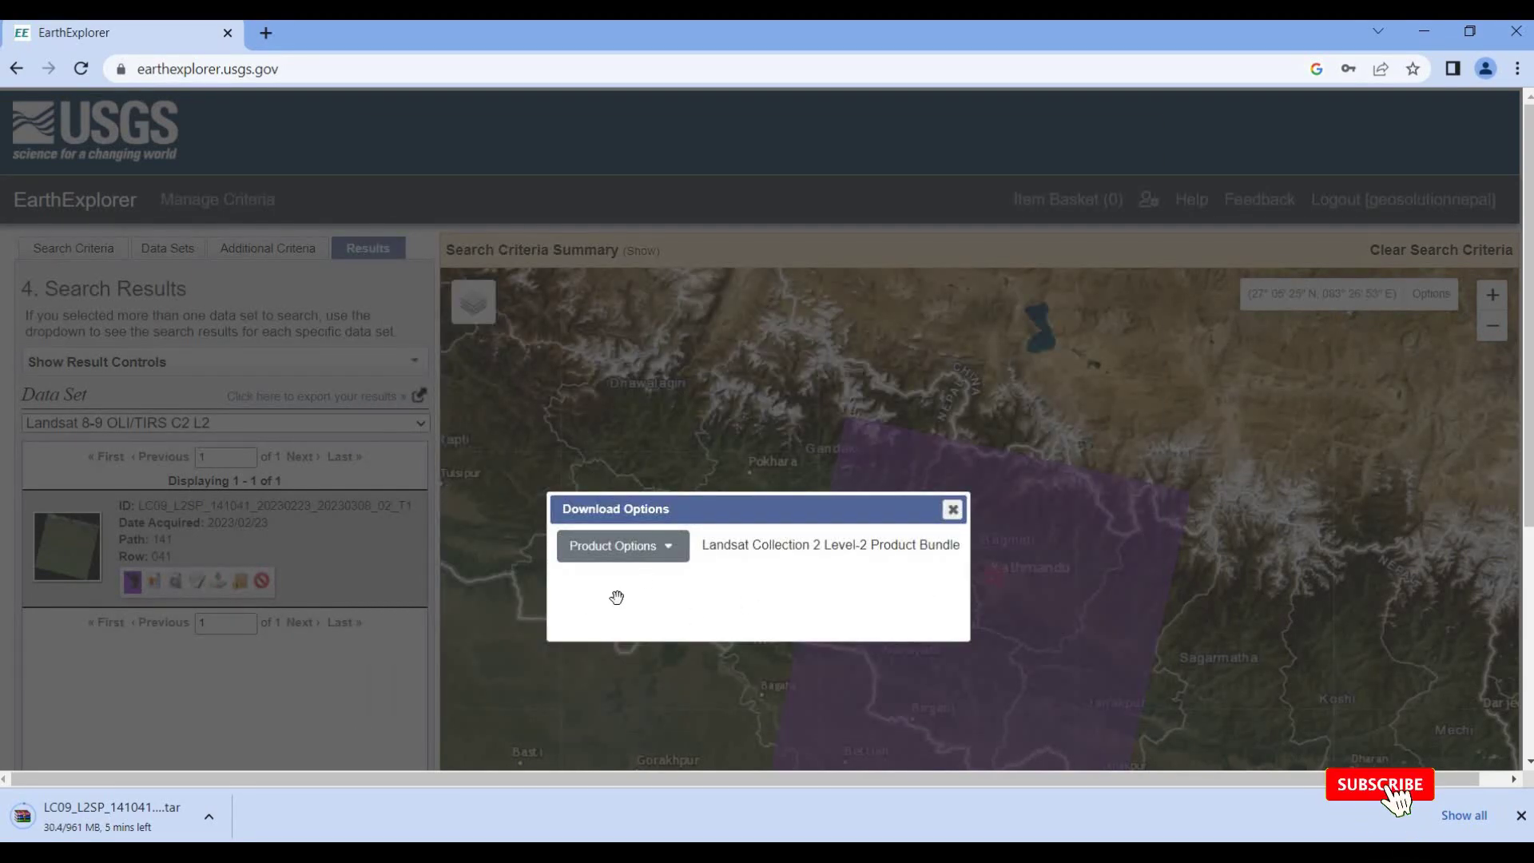
Step: Extract the downloaded LC09_L2SP_141041_20230223_20230308_02_T1 archive into its own folder within Landsat9 and open that folder
click(230, 764)
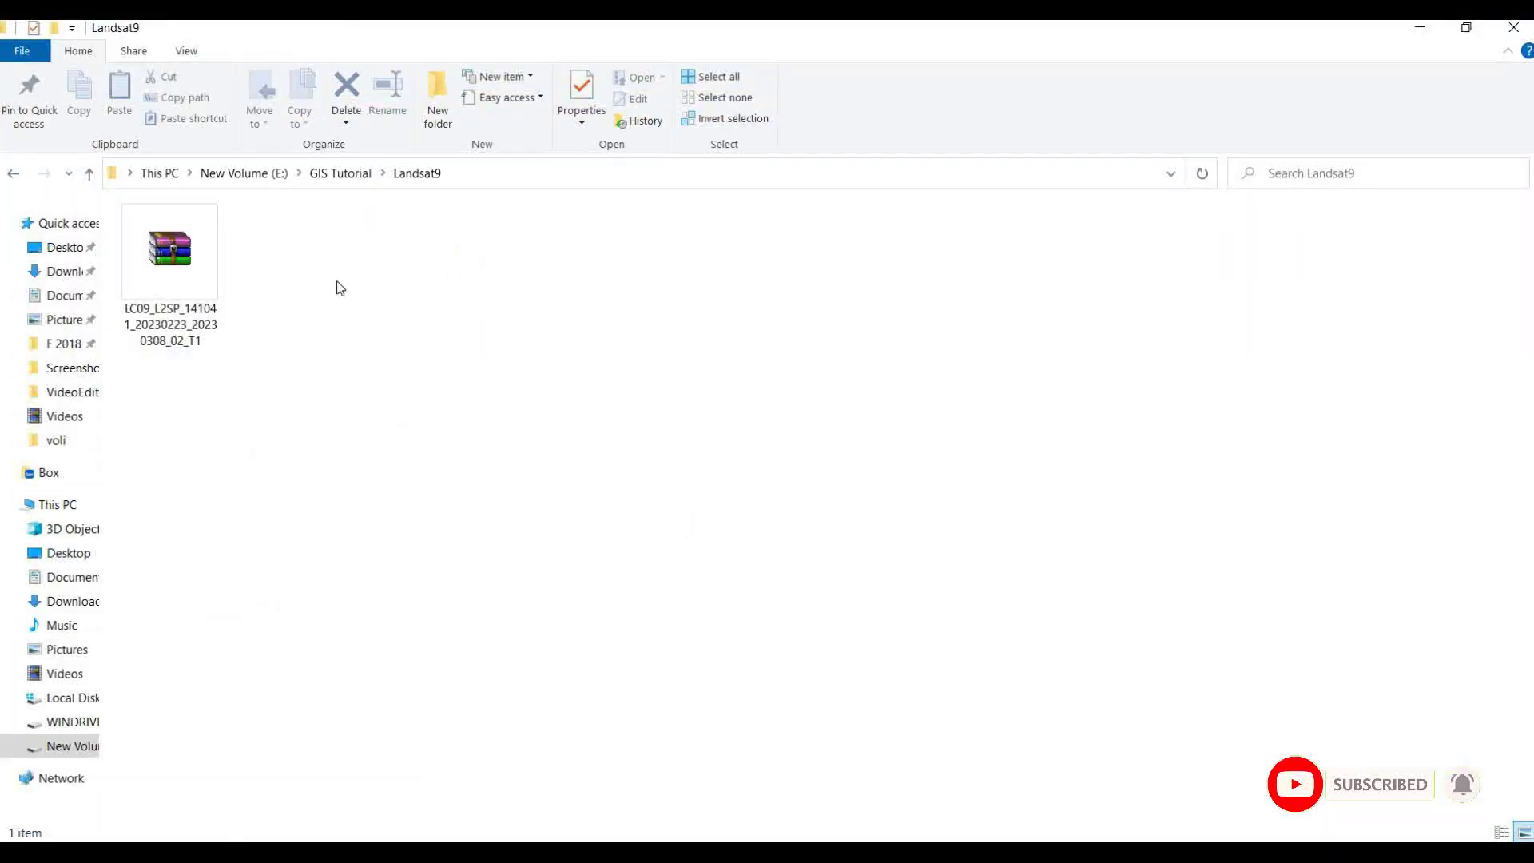
click(145, 290)
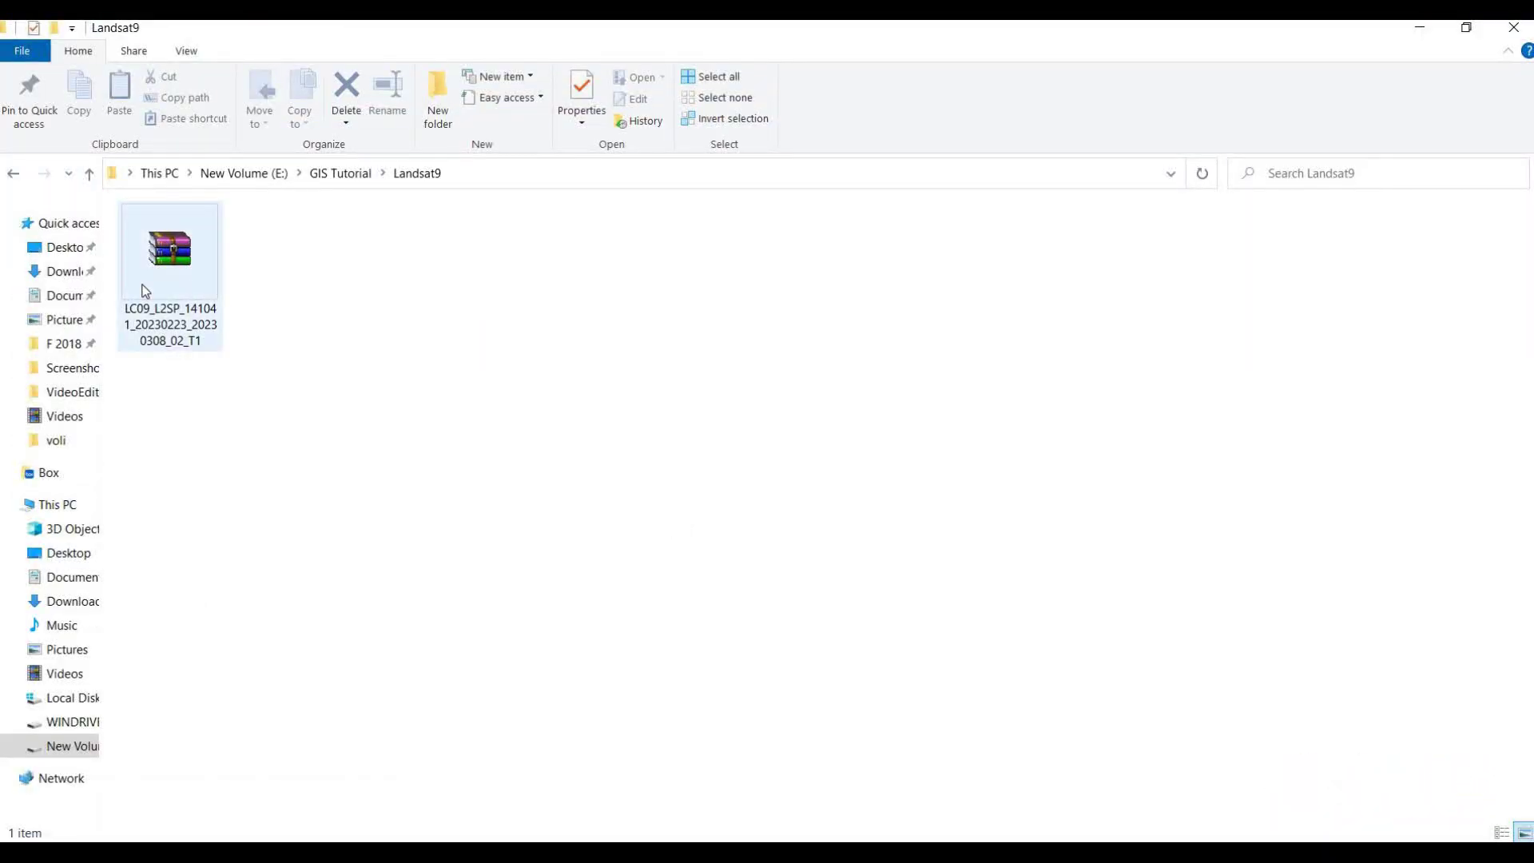
click(204, 286)
key(shift+F10)
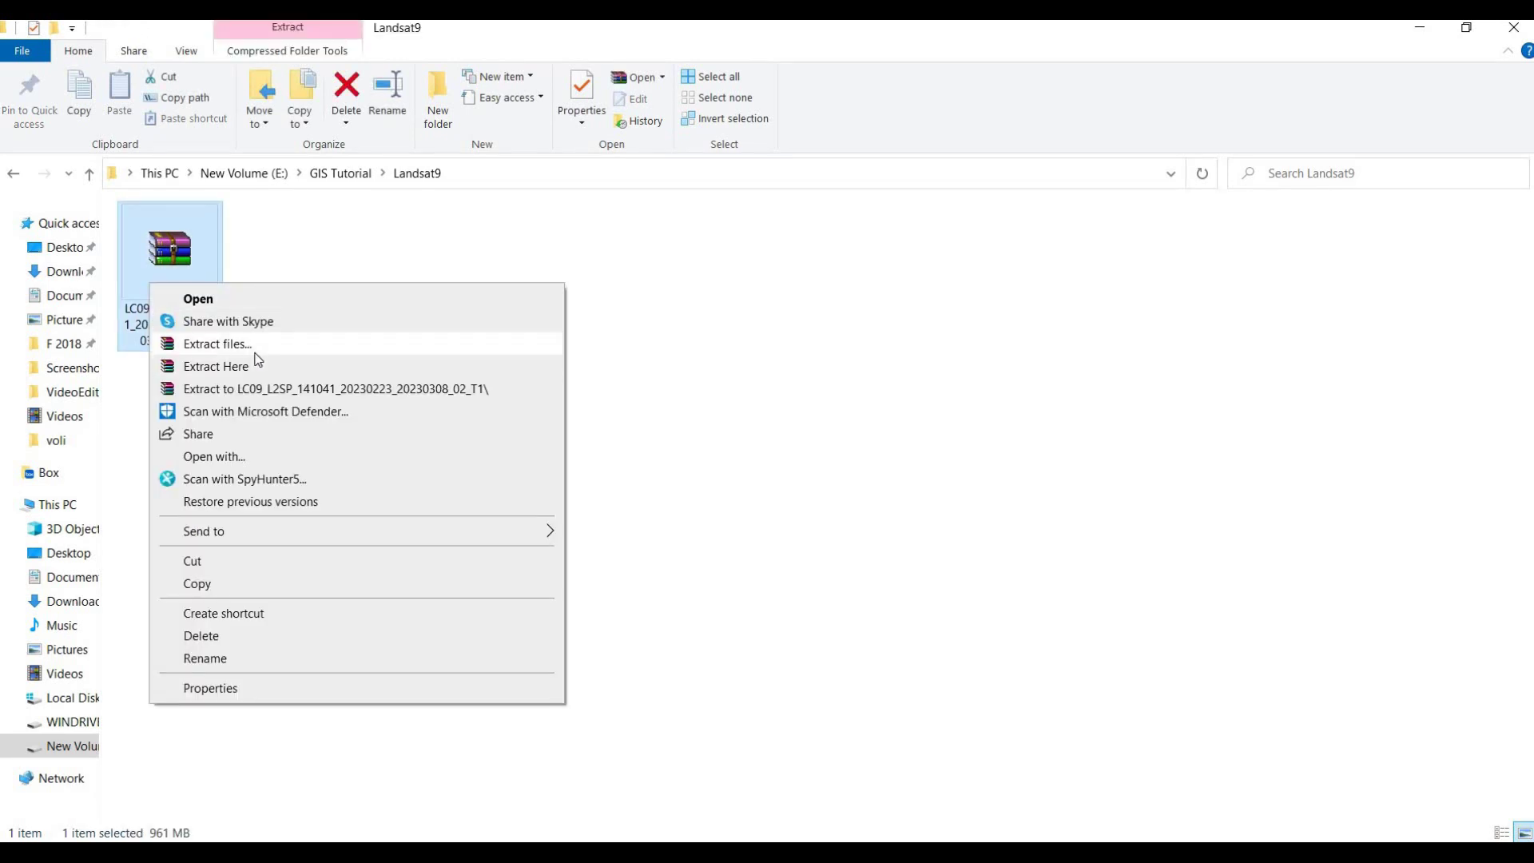
click(256, 350)
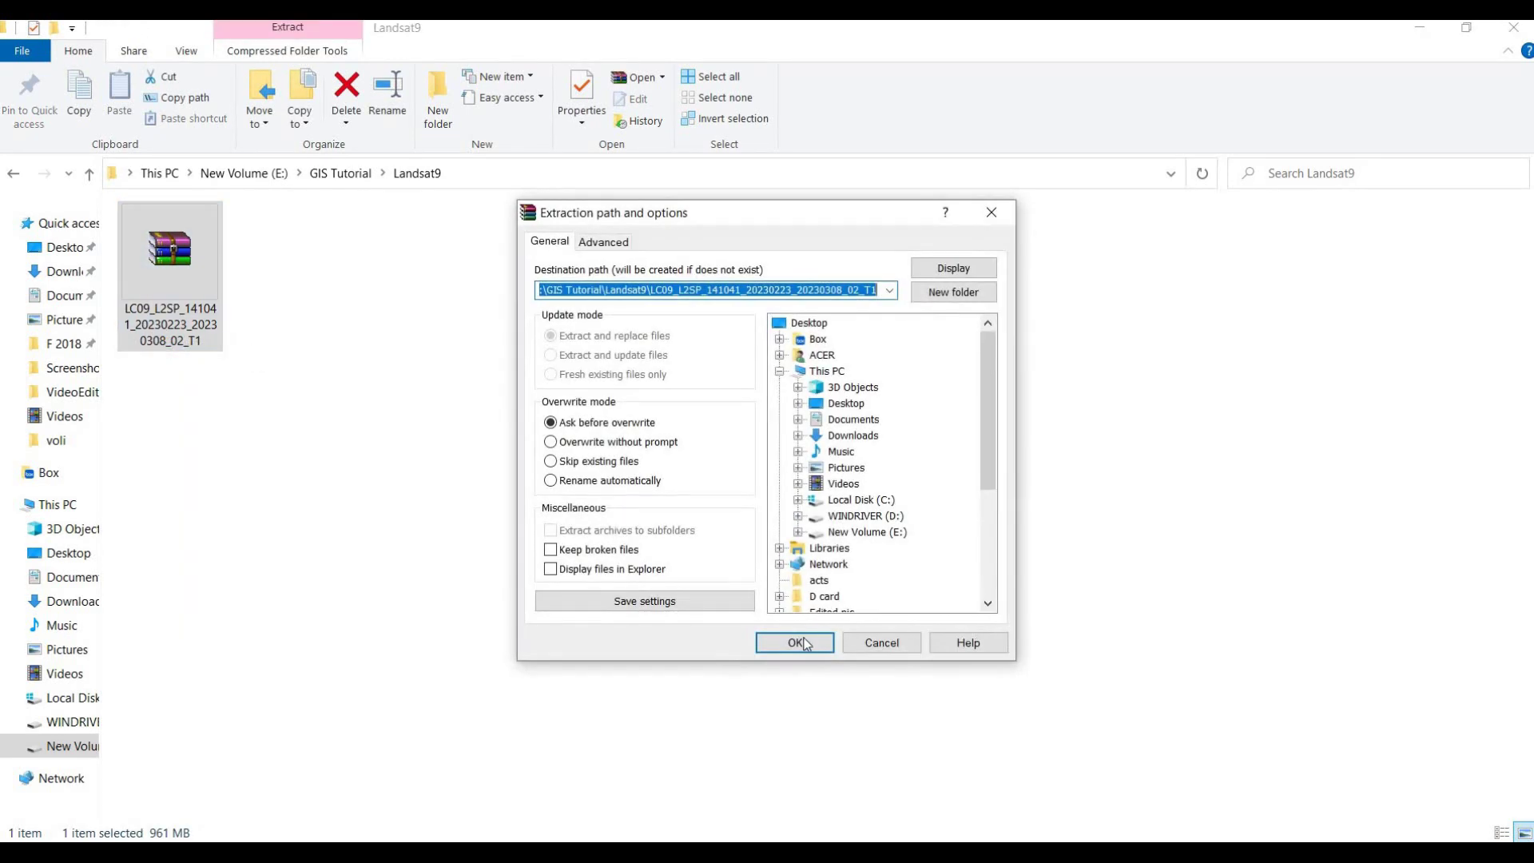
key(Return)
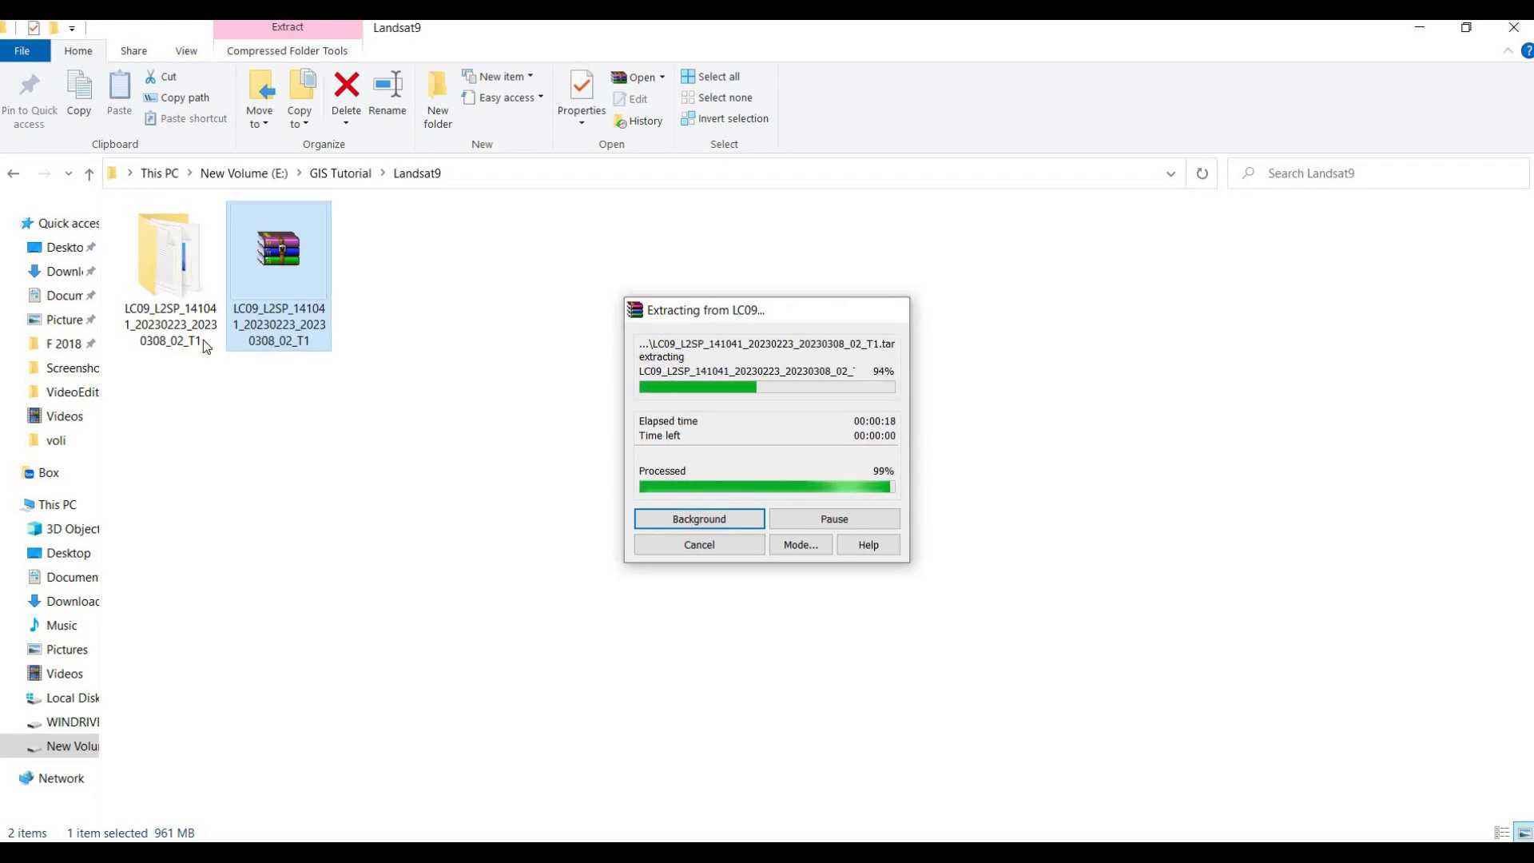
right_click(176, 281)
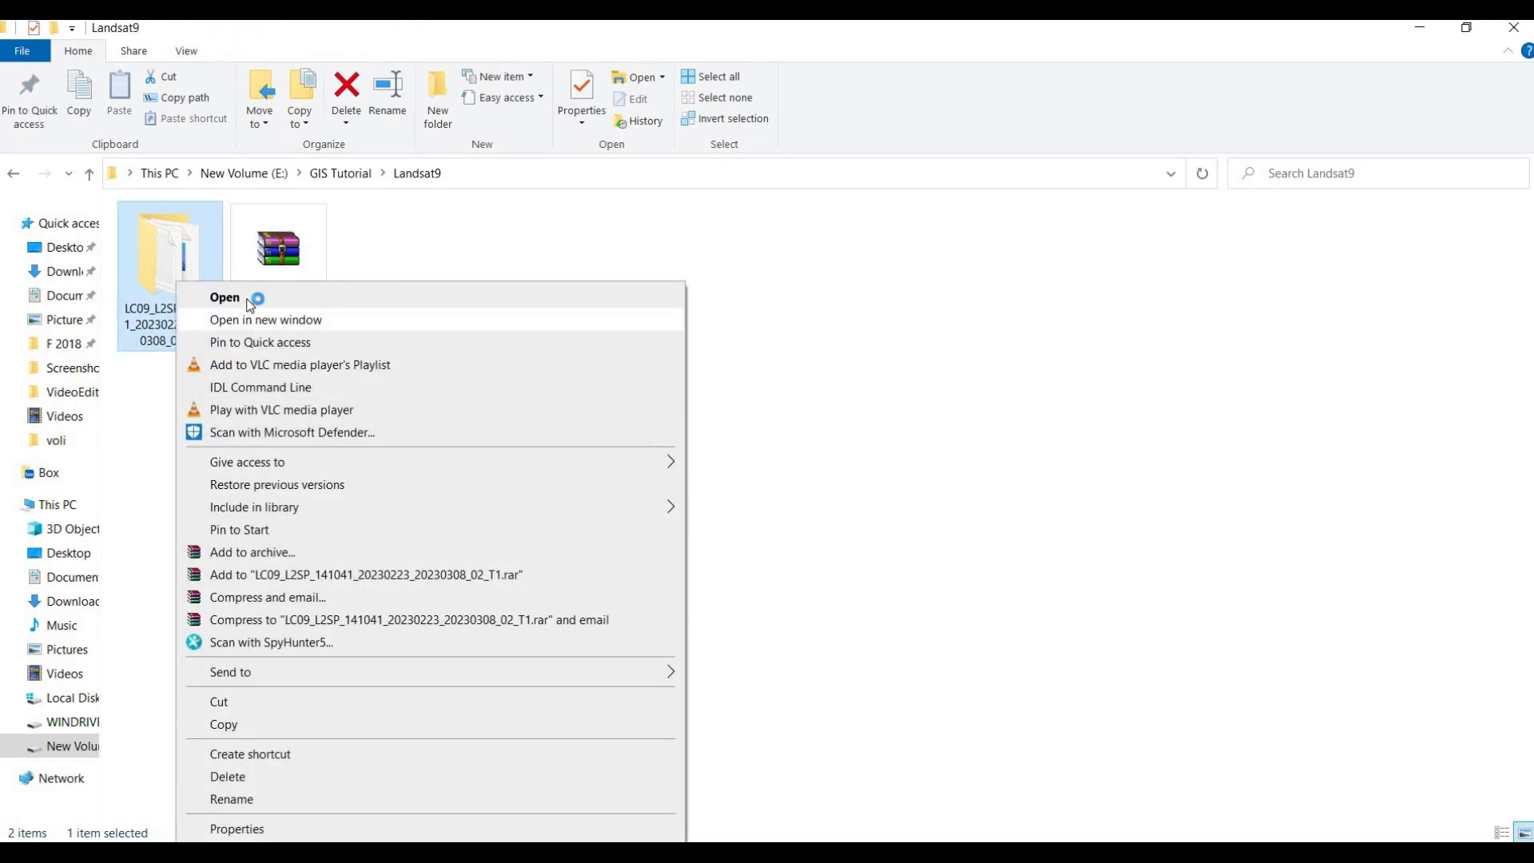
click(250, 302)
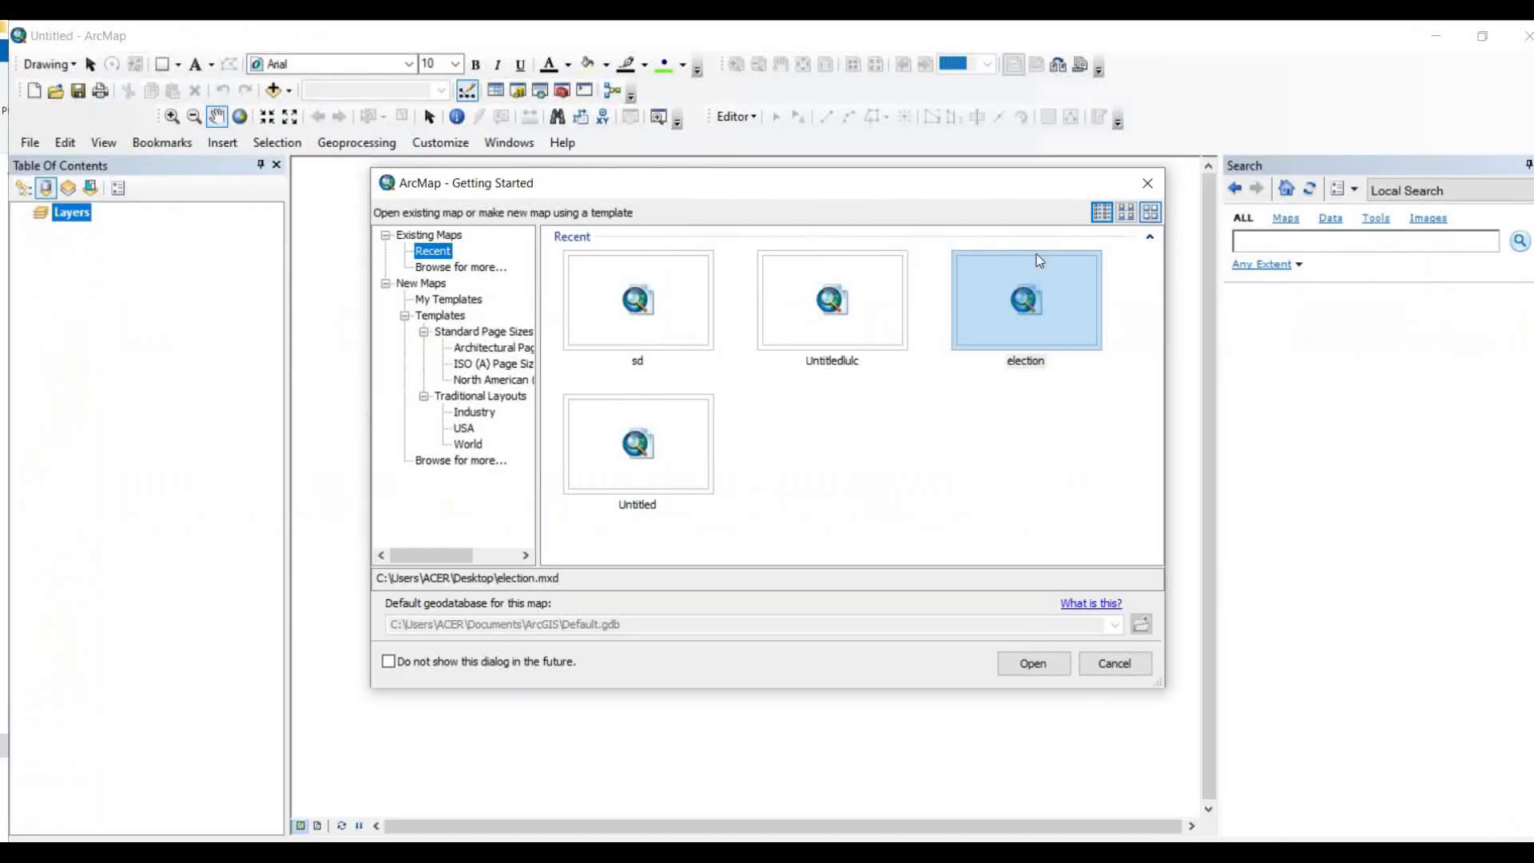
Step: Switch to ArcMap, dismiss the Getting Started dialog and browse for data to add in the extracted LC09_L2SP_141041_20230223_20230308_02_T1 folder
click(1148, 183)
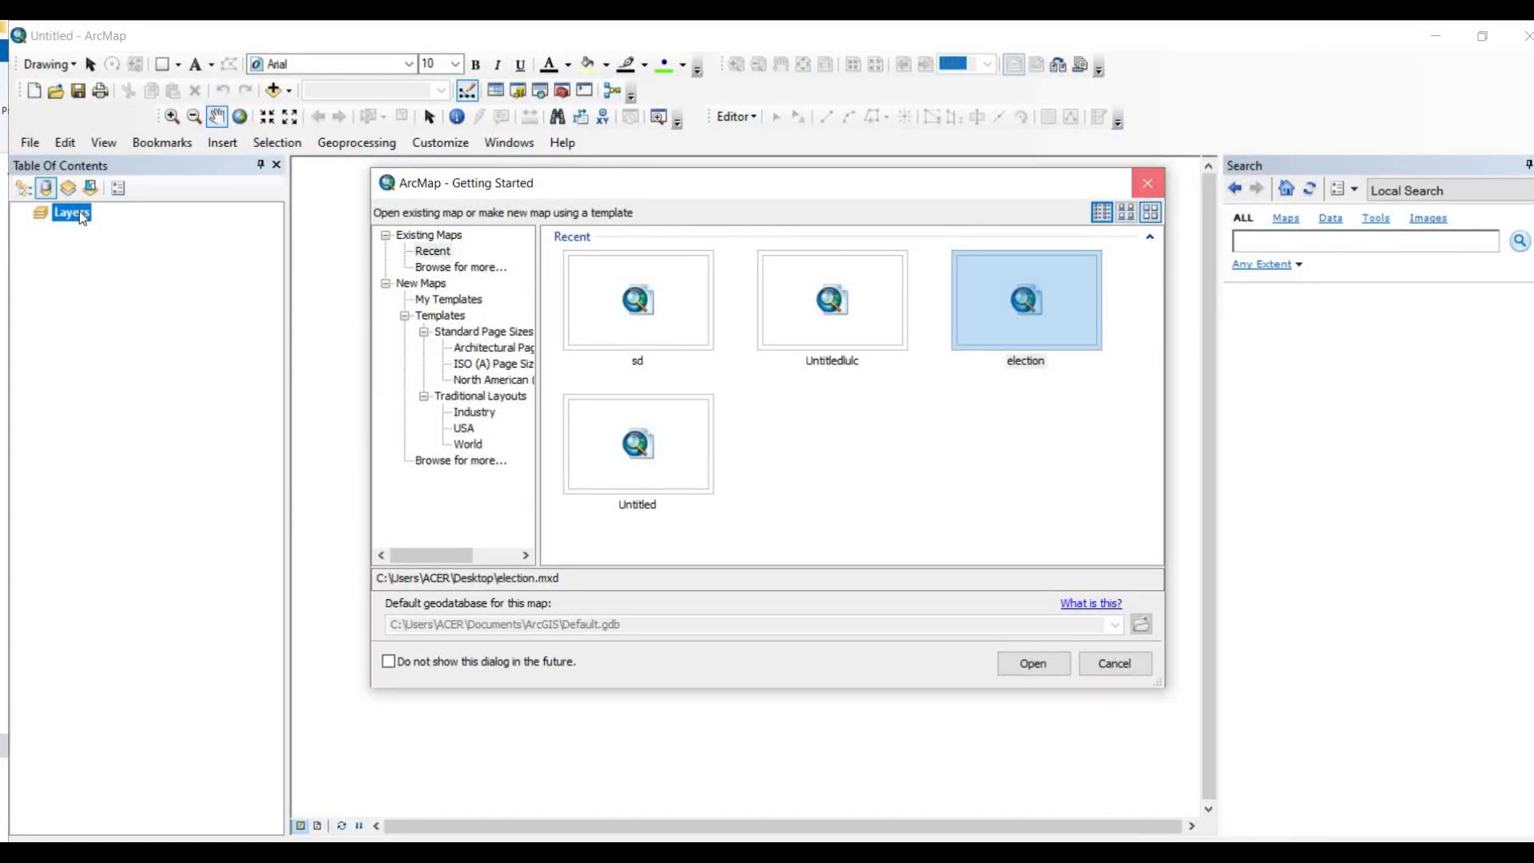
right_click(79, 211)
click(108, 223)
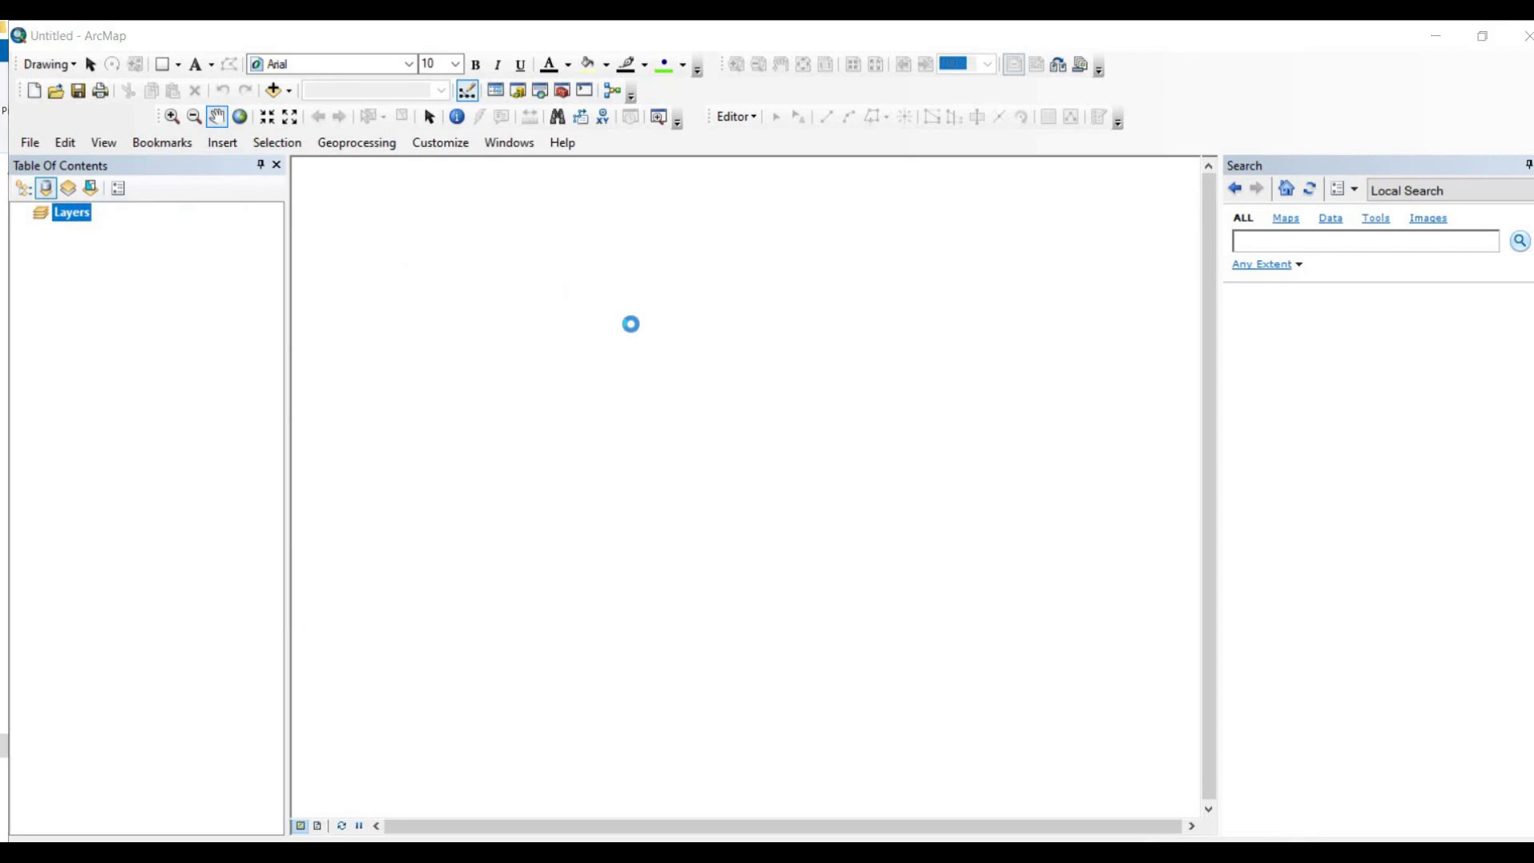
double_click(584, 367)
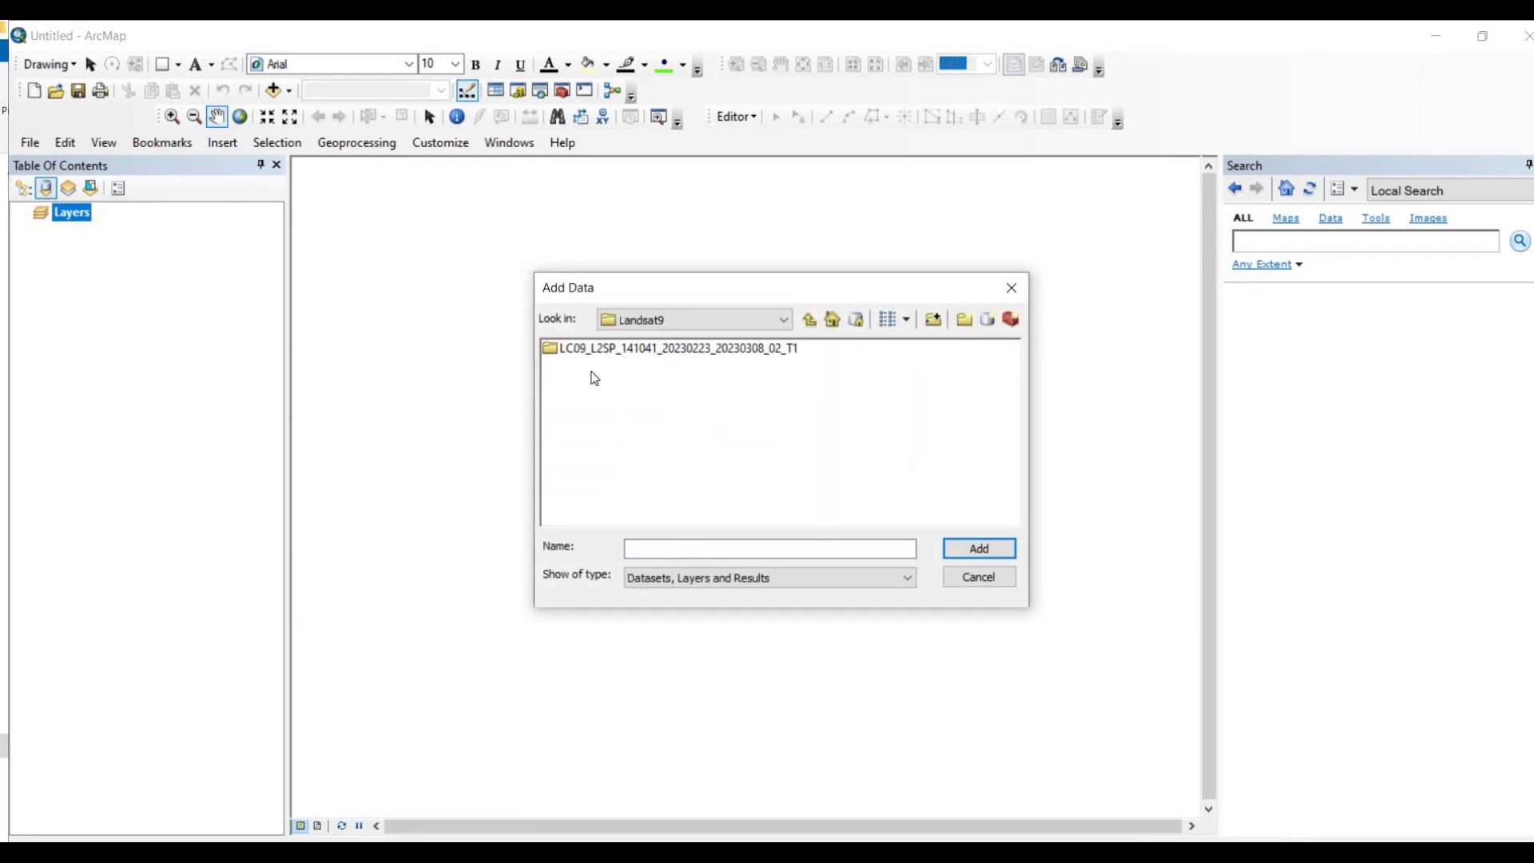
double_click(595, 349)
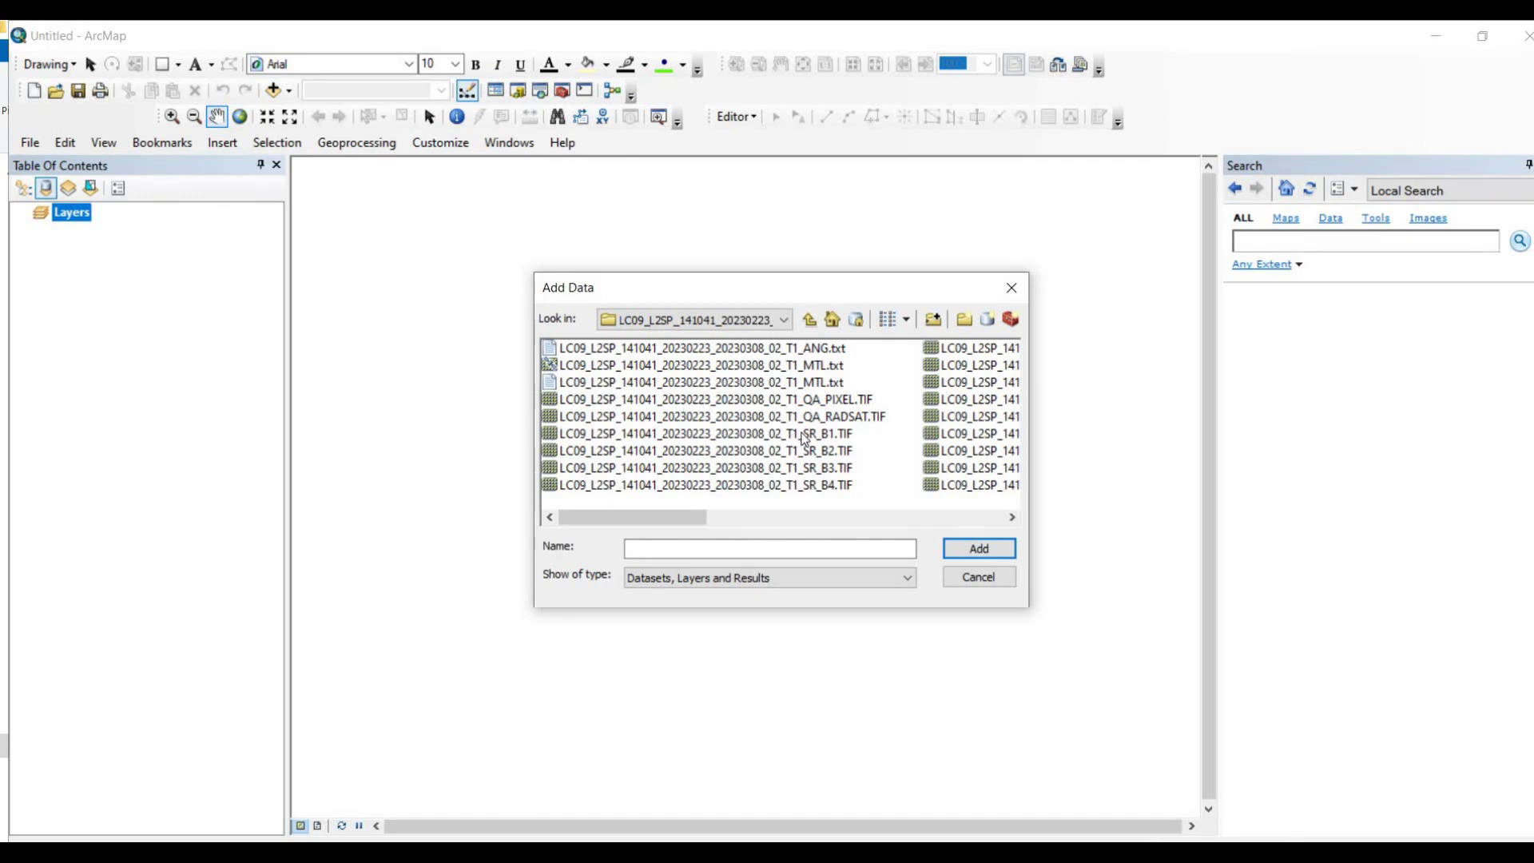
Step: Add the seven surface reflectance bands SR_B1.TIF through SR_B7.TIF to the map
click(803, 436)
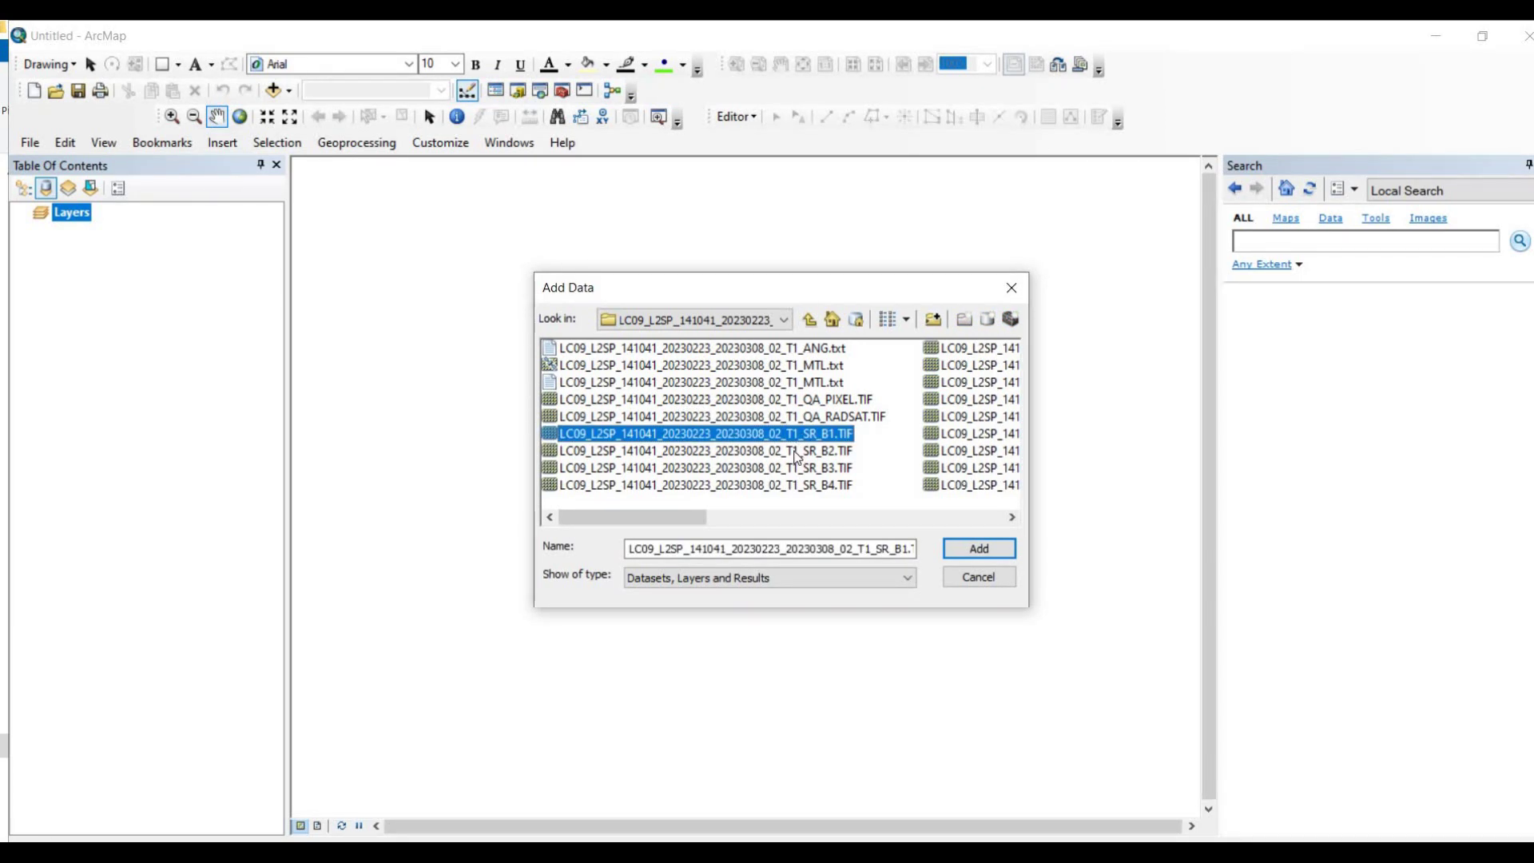
key(shift+Down)
key(shift+Down)
key(shift+Down)
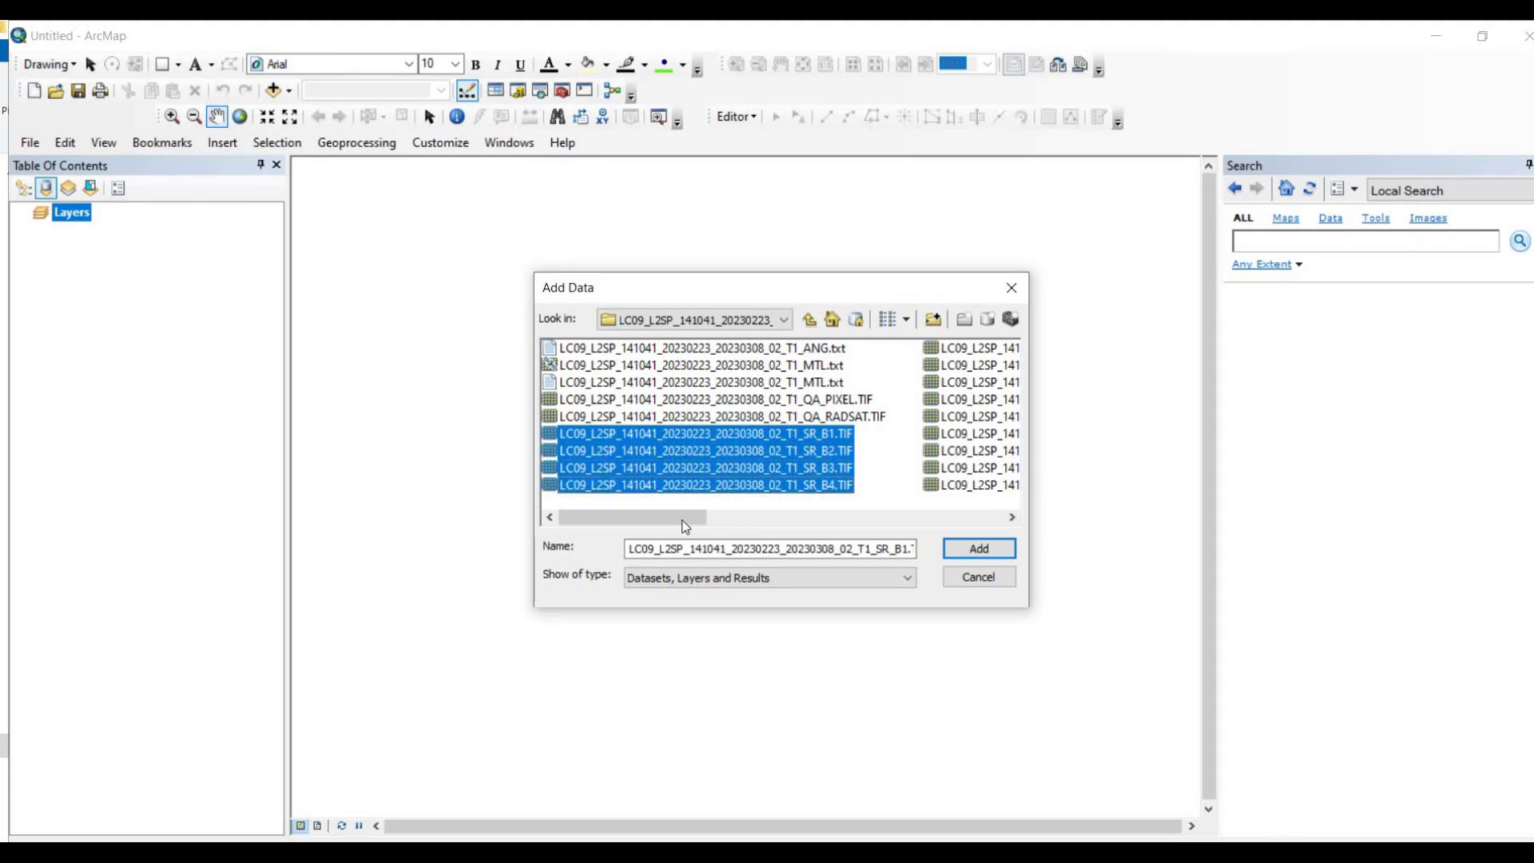
click(799, 520)
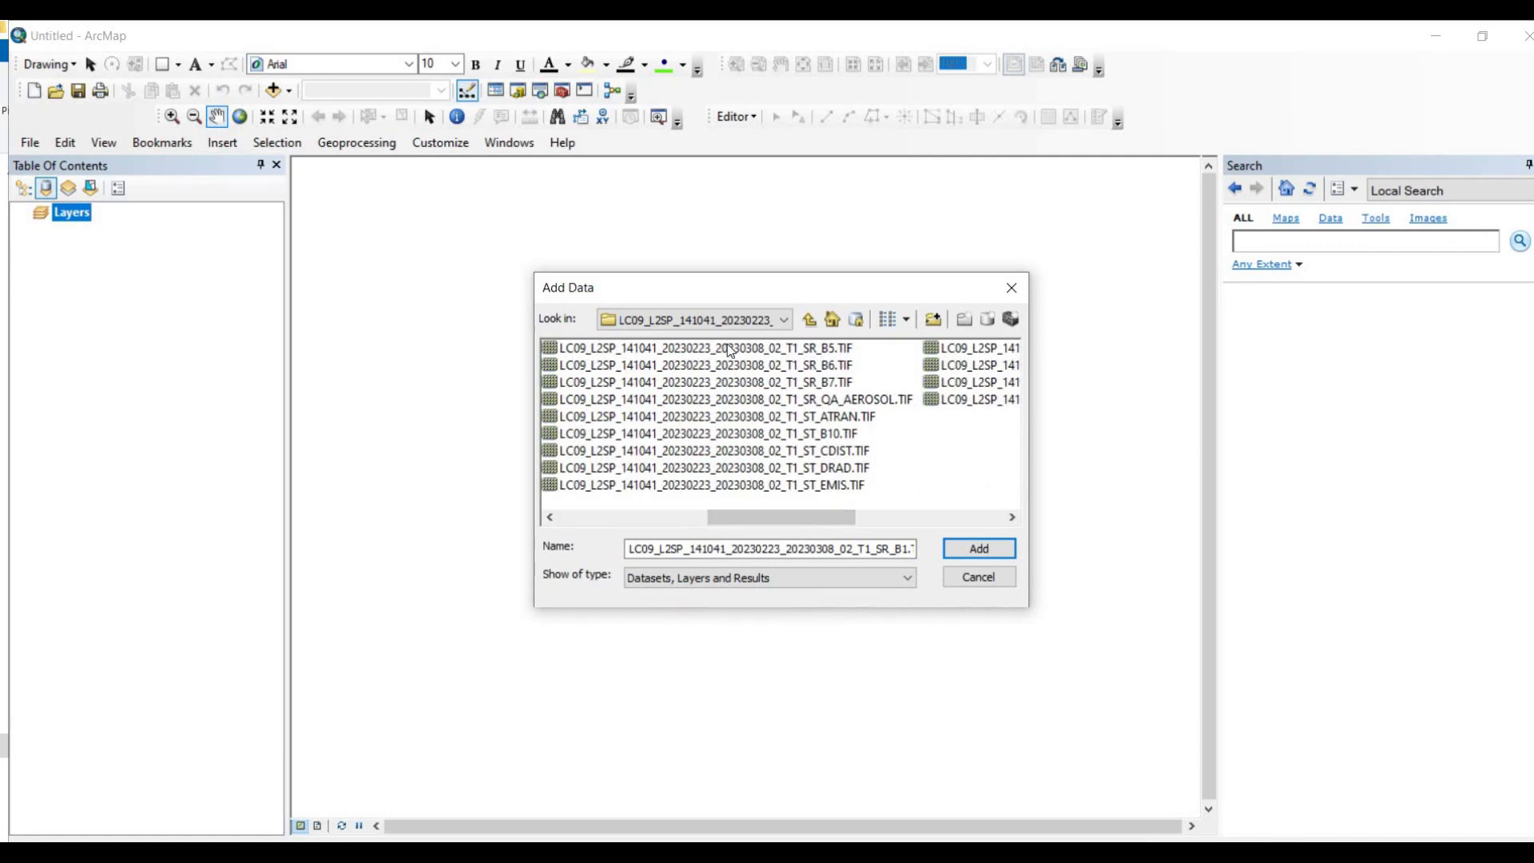
key(shift+Down)
key(shift+Down)
key(shift+Down)
click(977, 549)
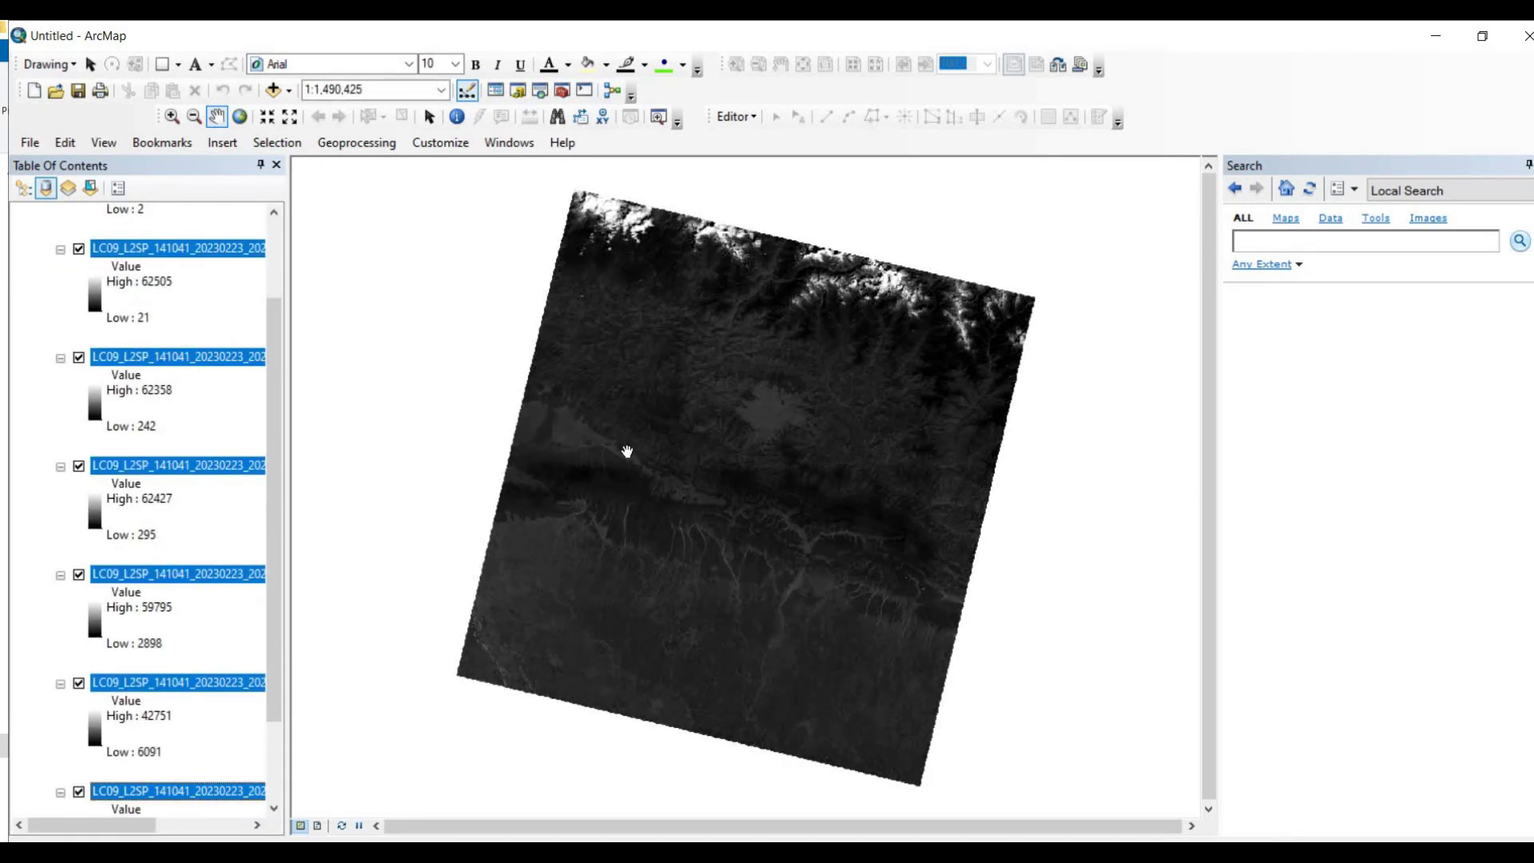
Step: Open the Image Analysis window and composite all seven surface reflectance bands, SR_B1.TIF through SR_B7.TIF, into one multiband raster
scroll(627, 451, up, 1)
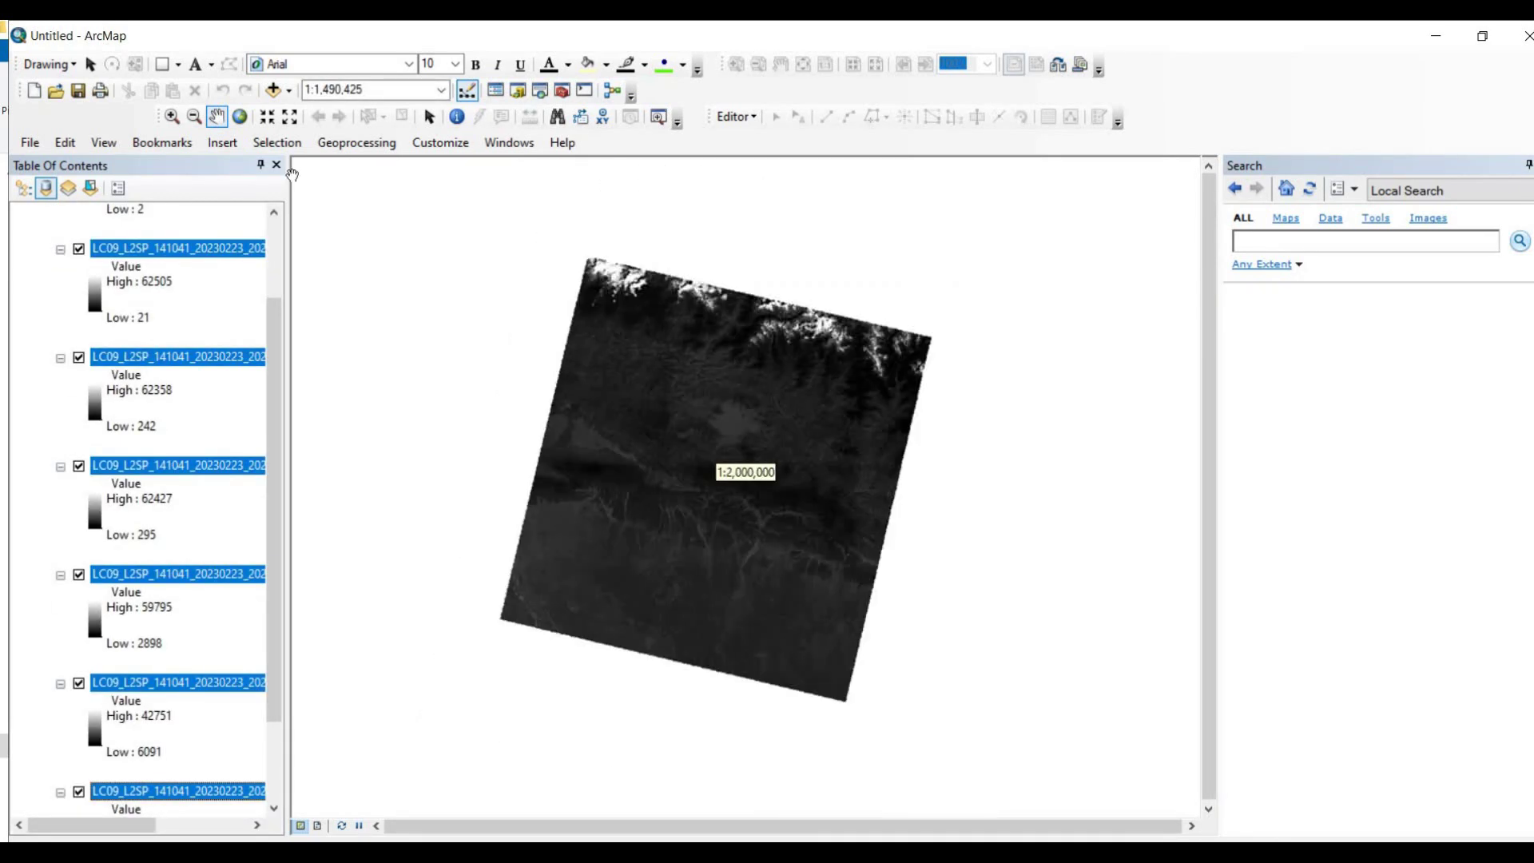
click(509, 142)
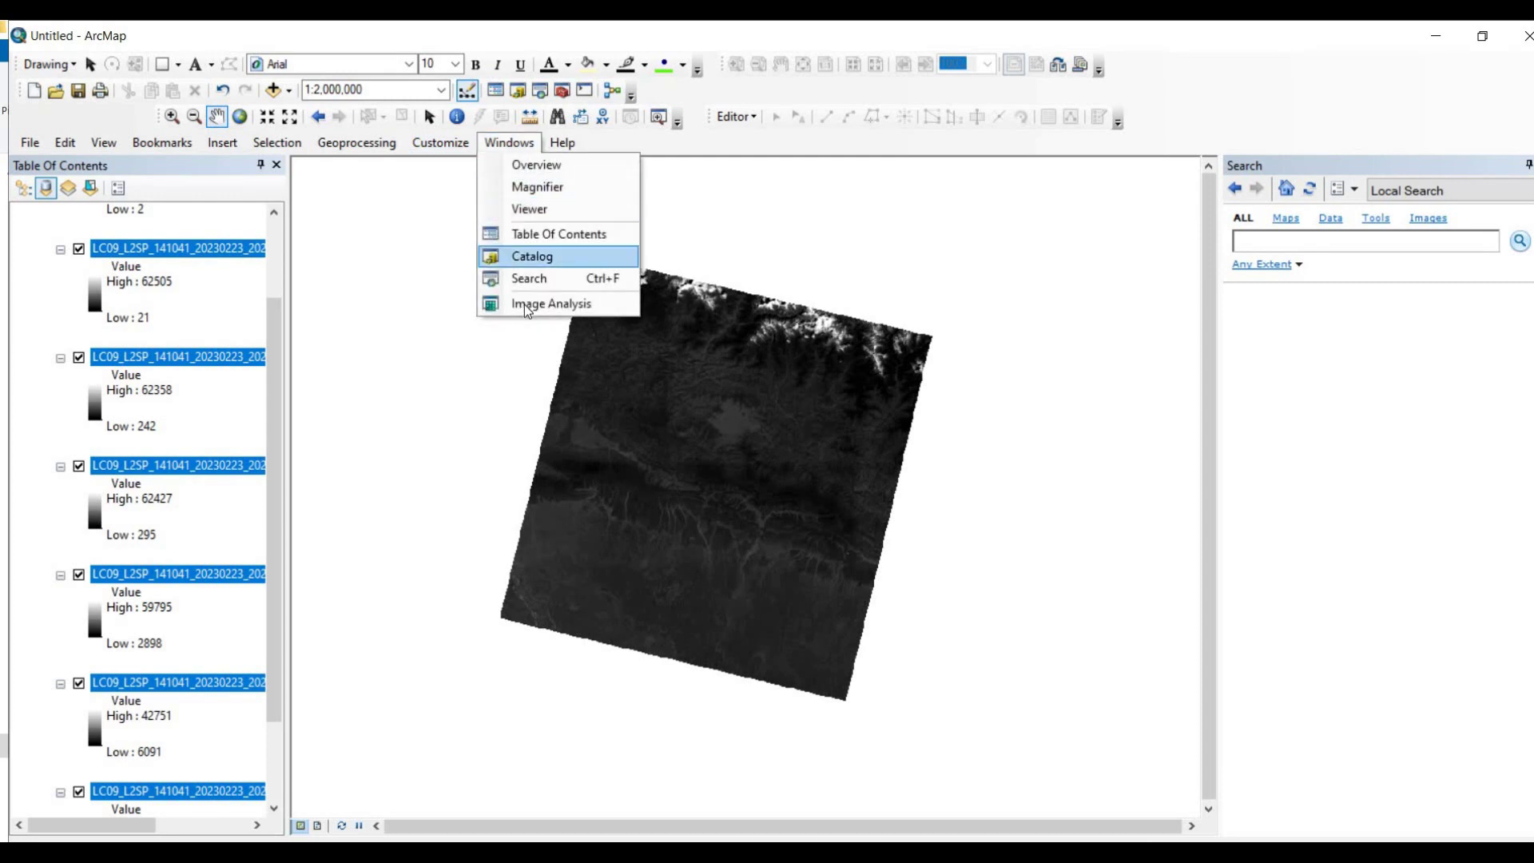
click(527, 306)
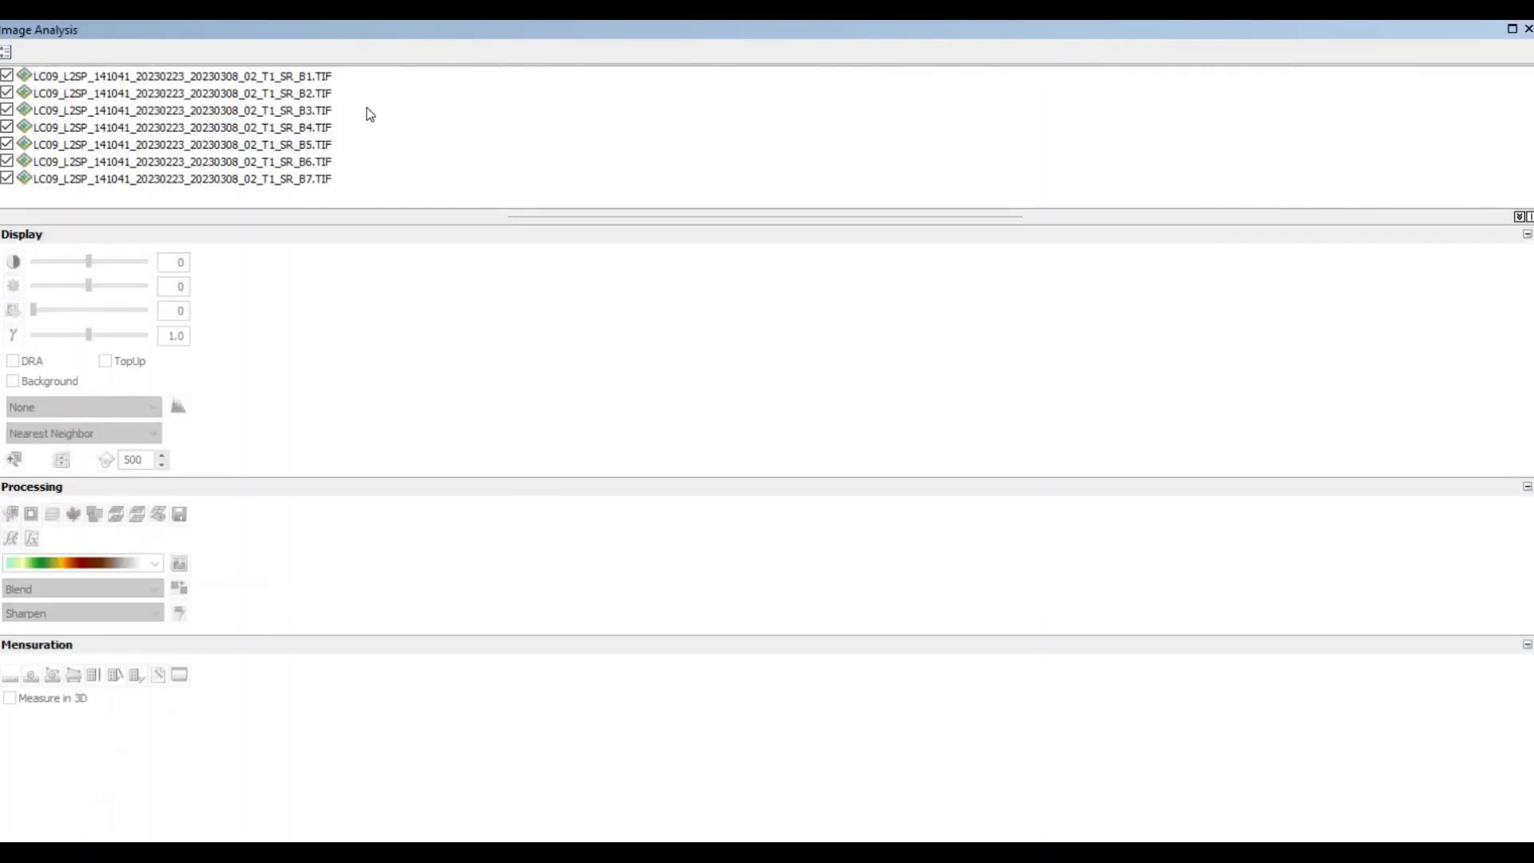
click(71, 80)
shift+click(75, 93)
shift+click(84, 110)
shift+click(91, 130)
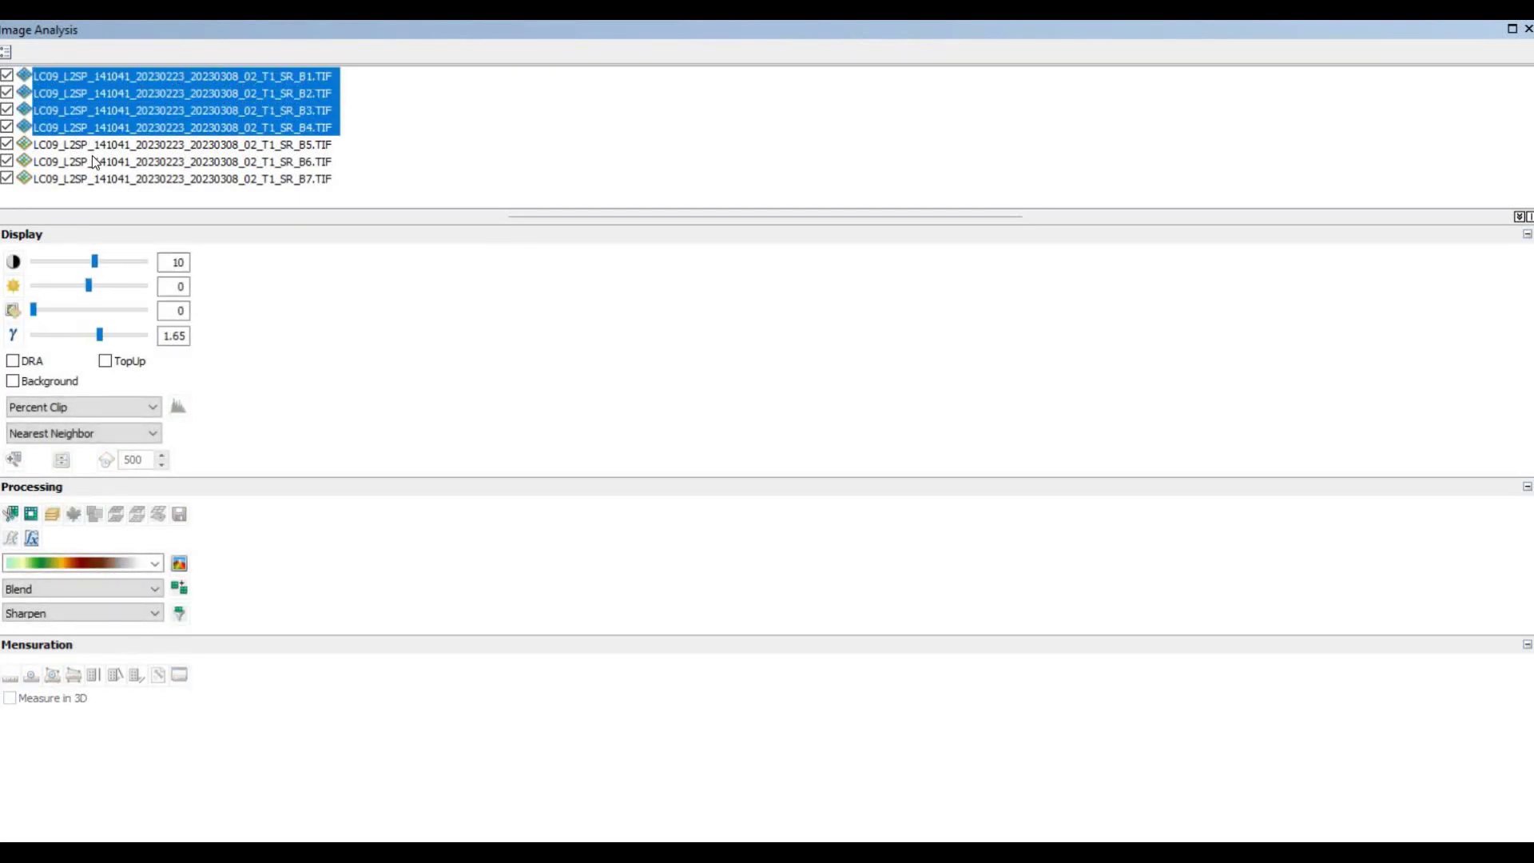
shift+click(92, 145)
shift+click(93, 162)
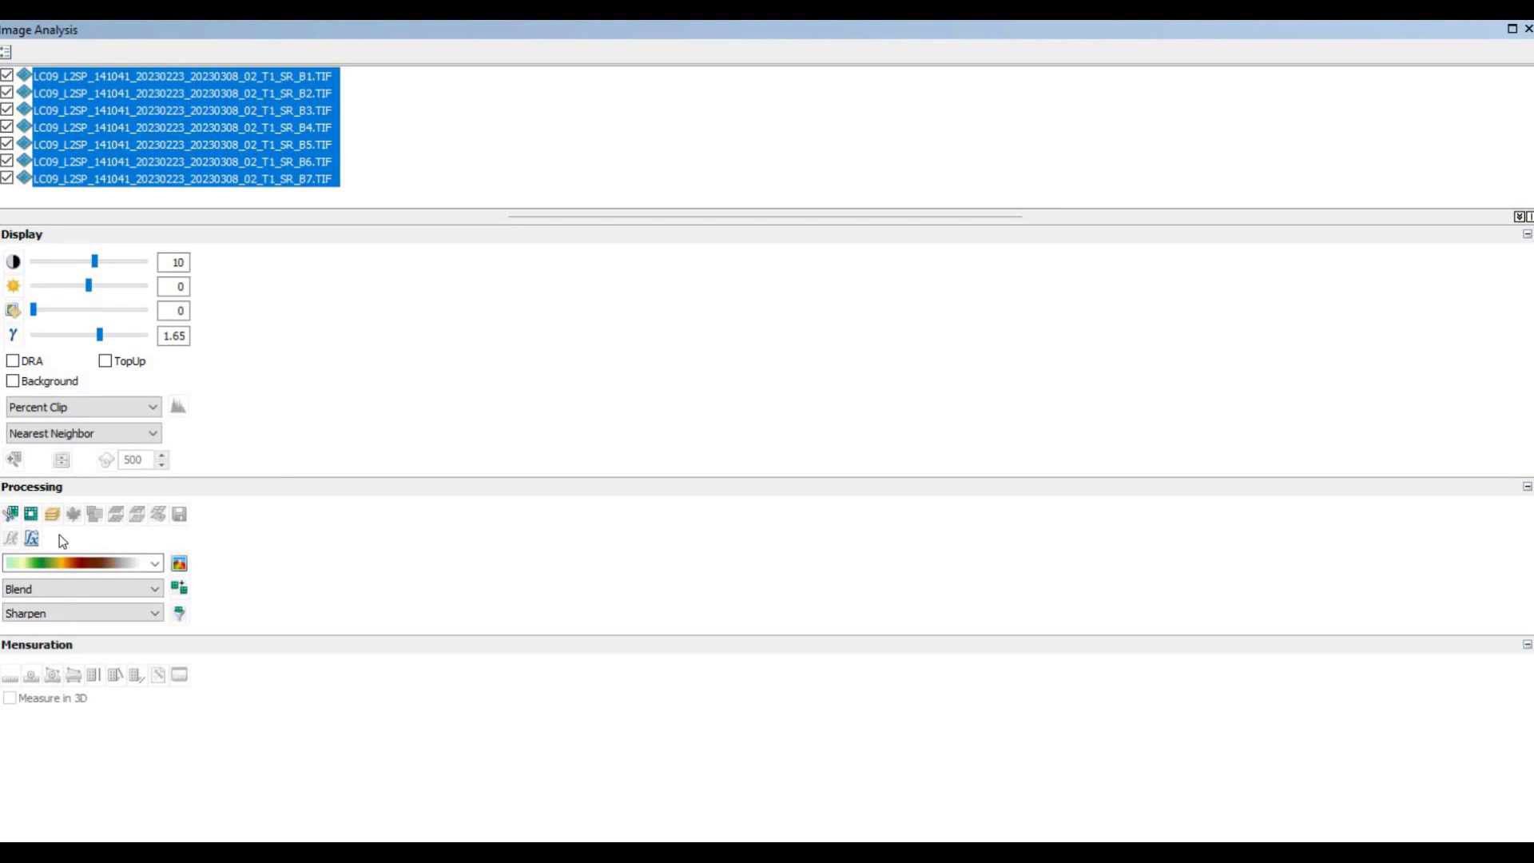
click(50, 512)
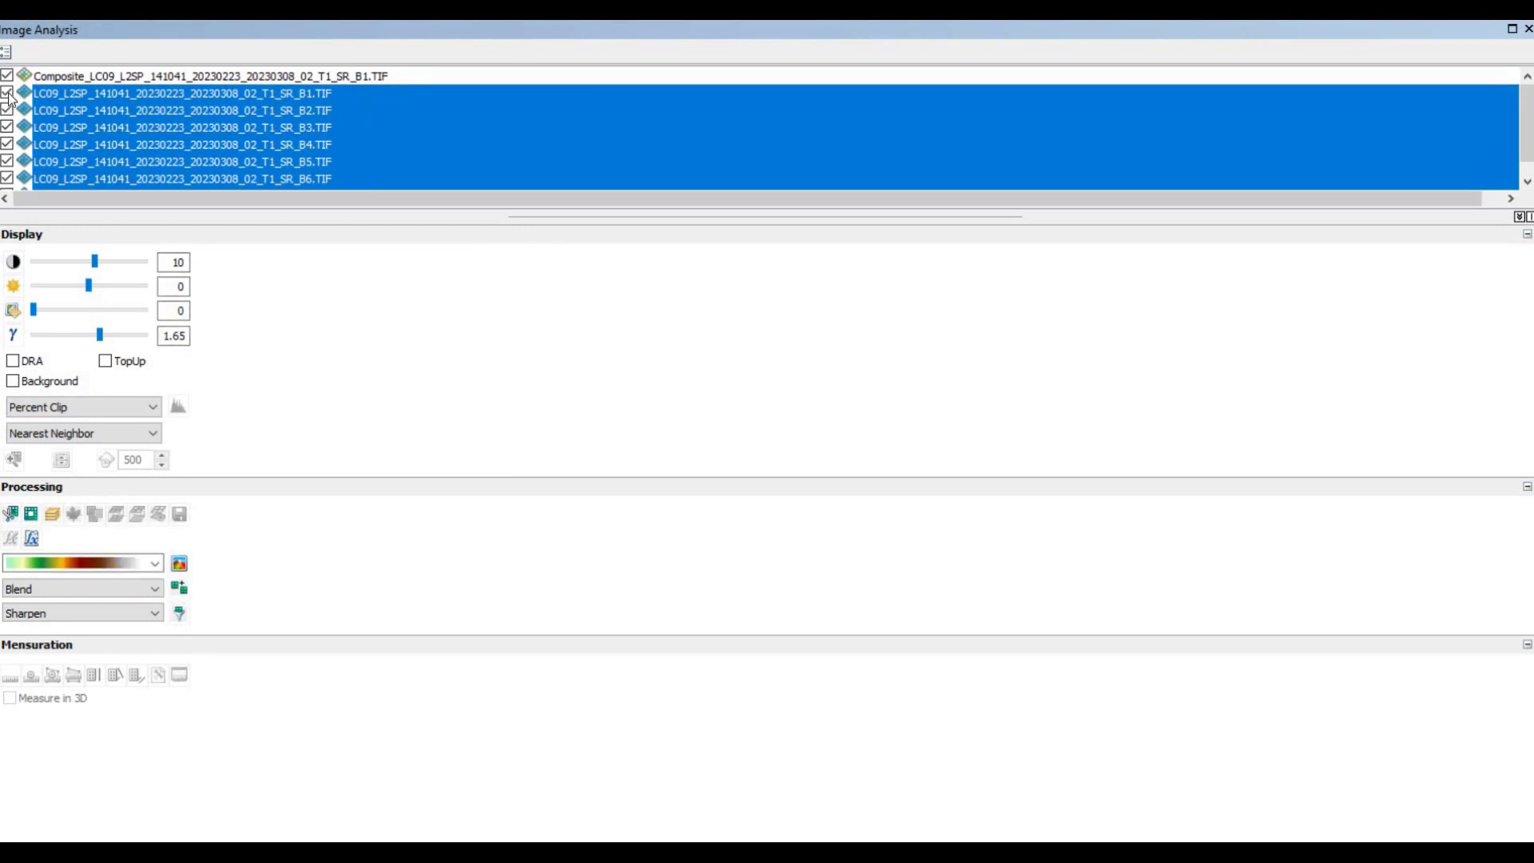
Step: Hide the seven single-band layers and collapse their source folder group so only the composite raster displays
click(6, 161)
click(7, 178)
scroll(6, 178, down, 1)
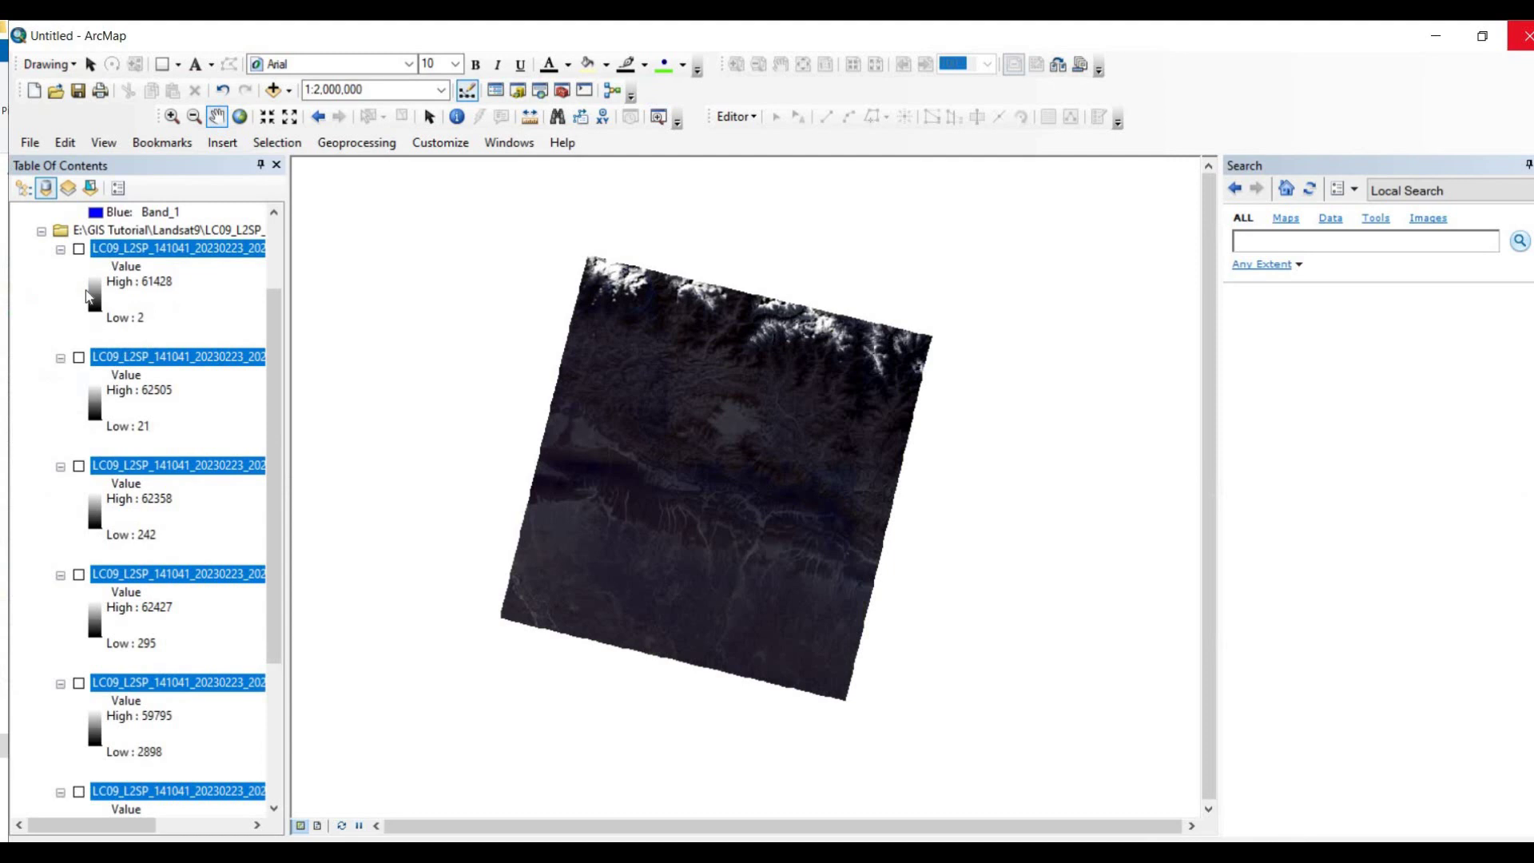
click(41, 232)
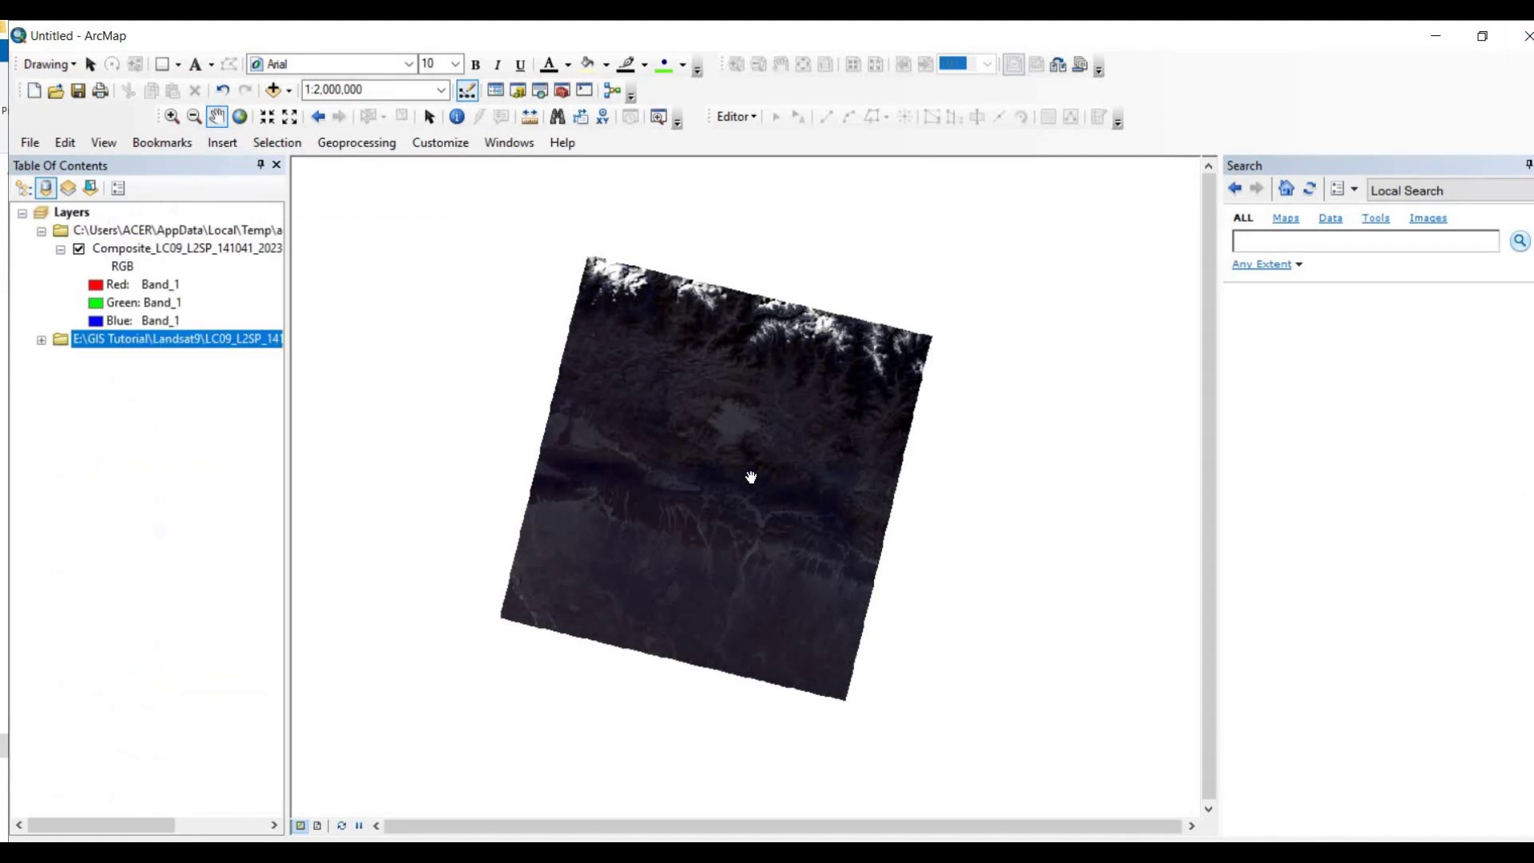
scroll(689, 487, up, 1)
scroll(691, 487, down, 2)
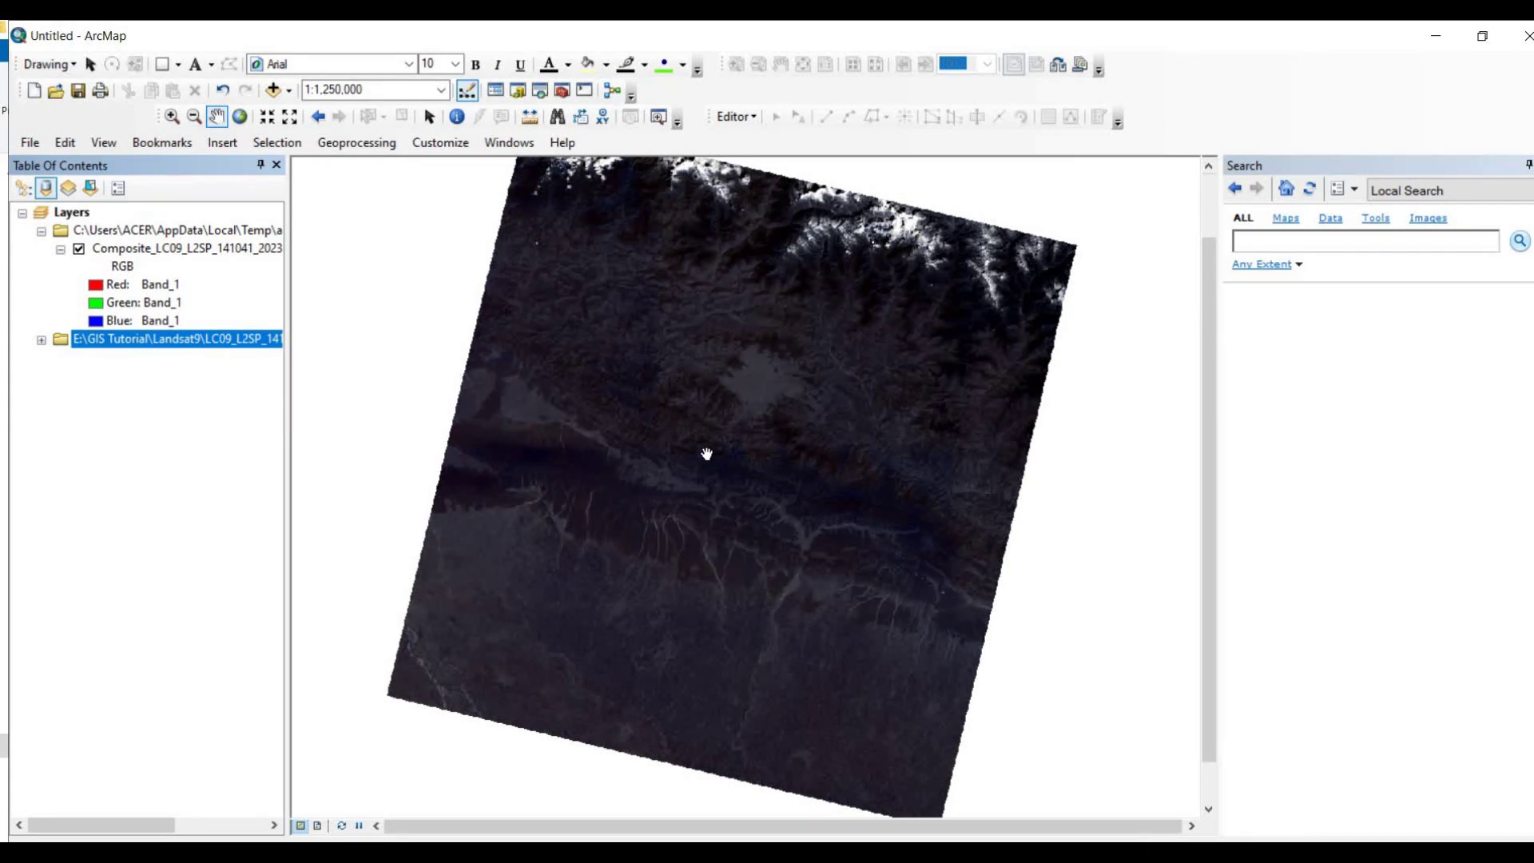
scroll(707, 448, up, 2)
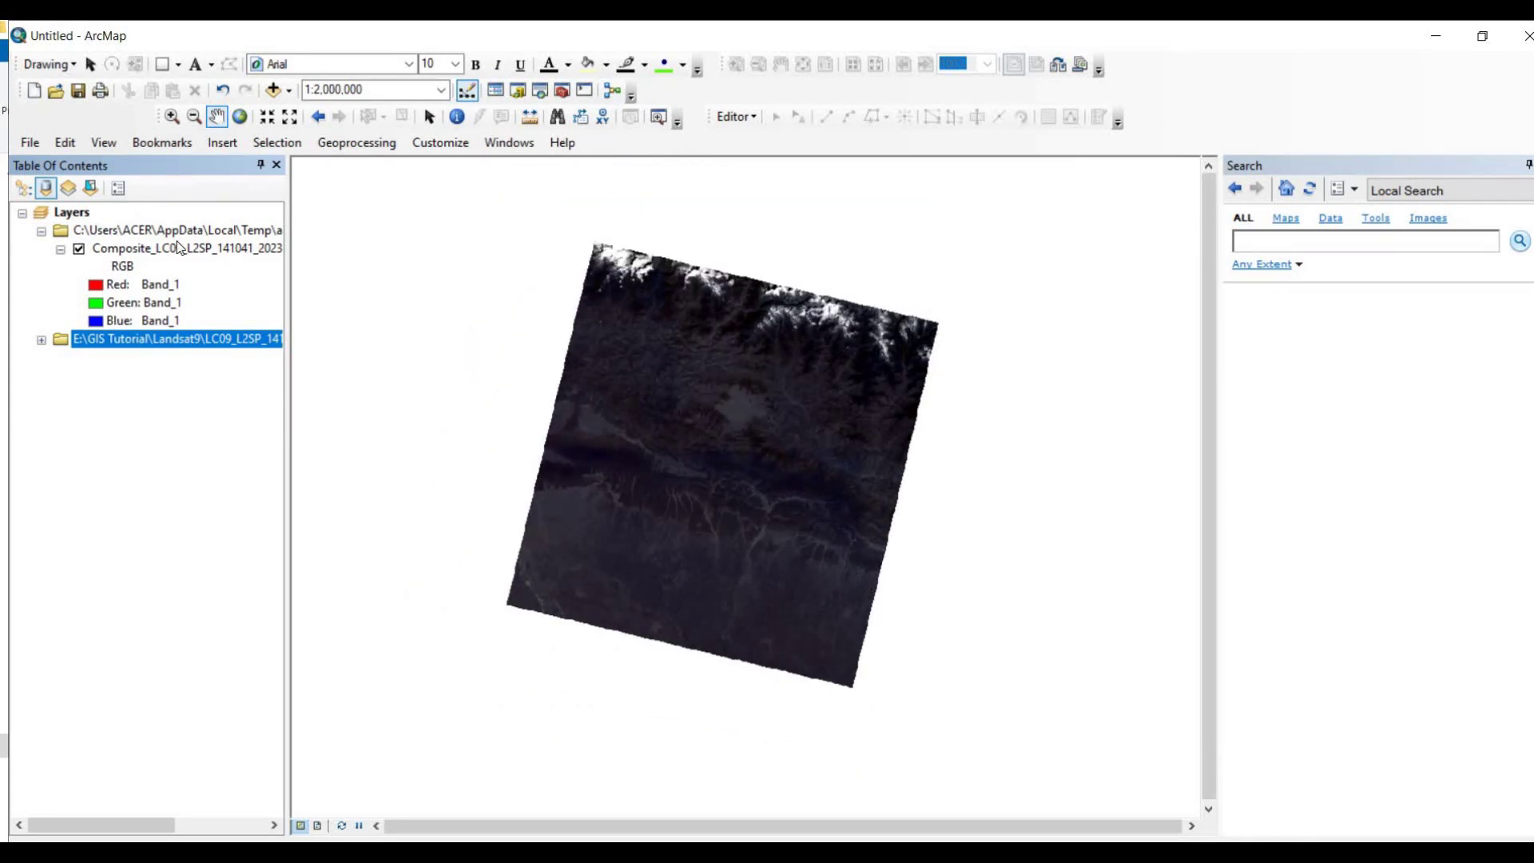
Step: Add the kathmandu_clip.shp boundary layer from the GIS Tutorial folder to the map
right_click(73, 214)
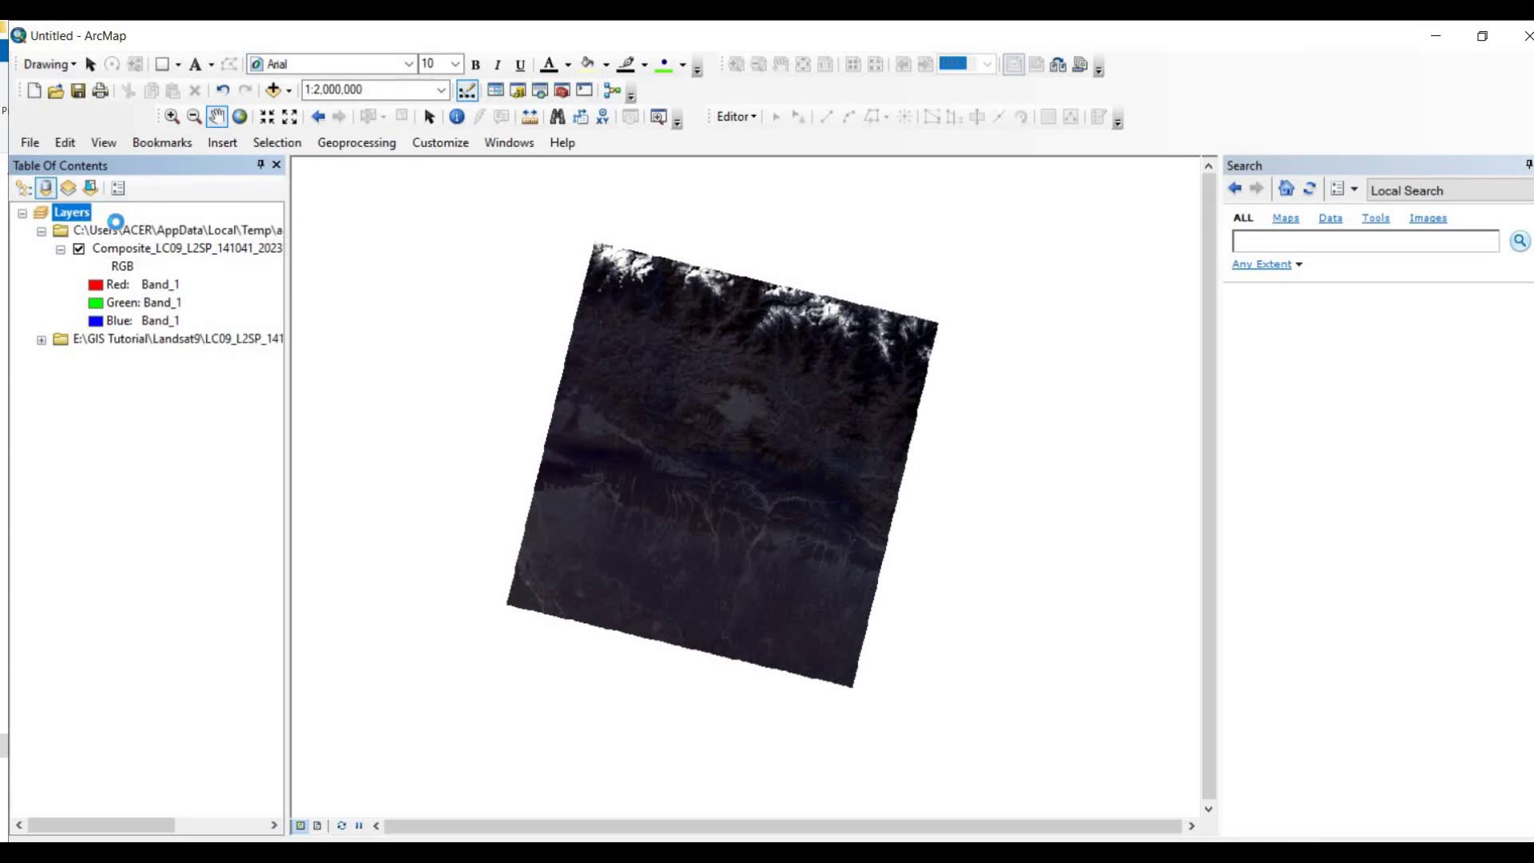
key(Return)
click(812, 320)
click(812, 320)
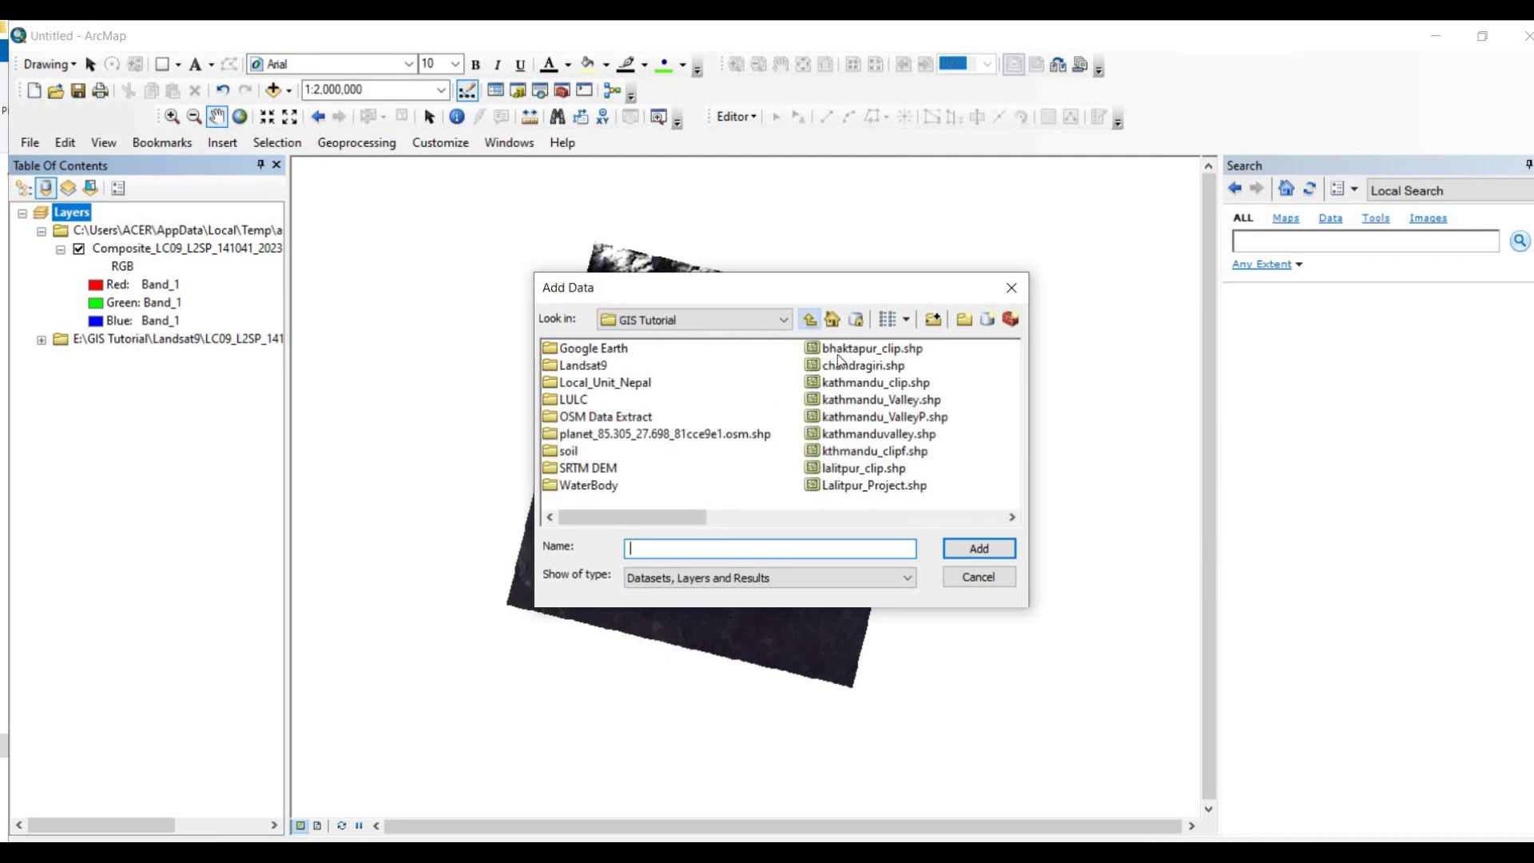
click(893, 385)
click(980, 548)
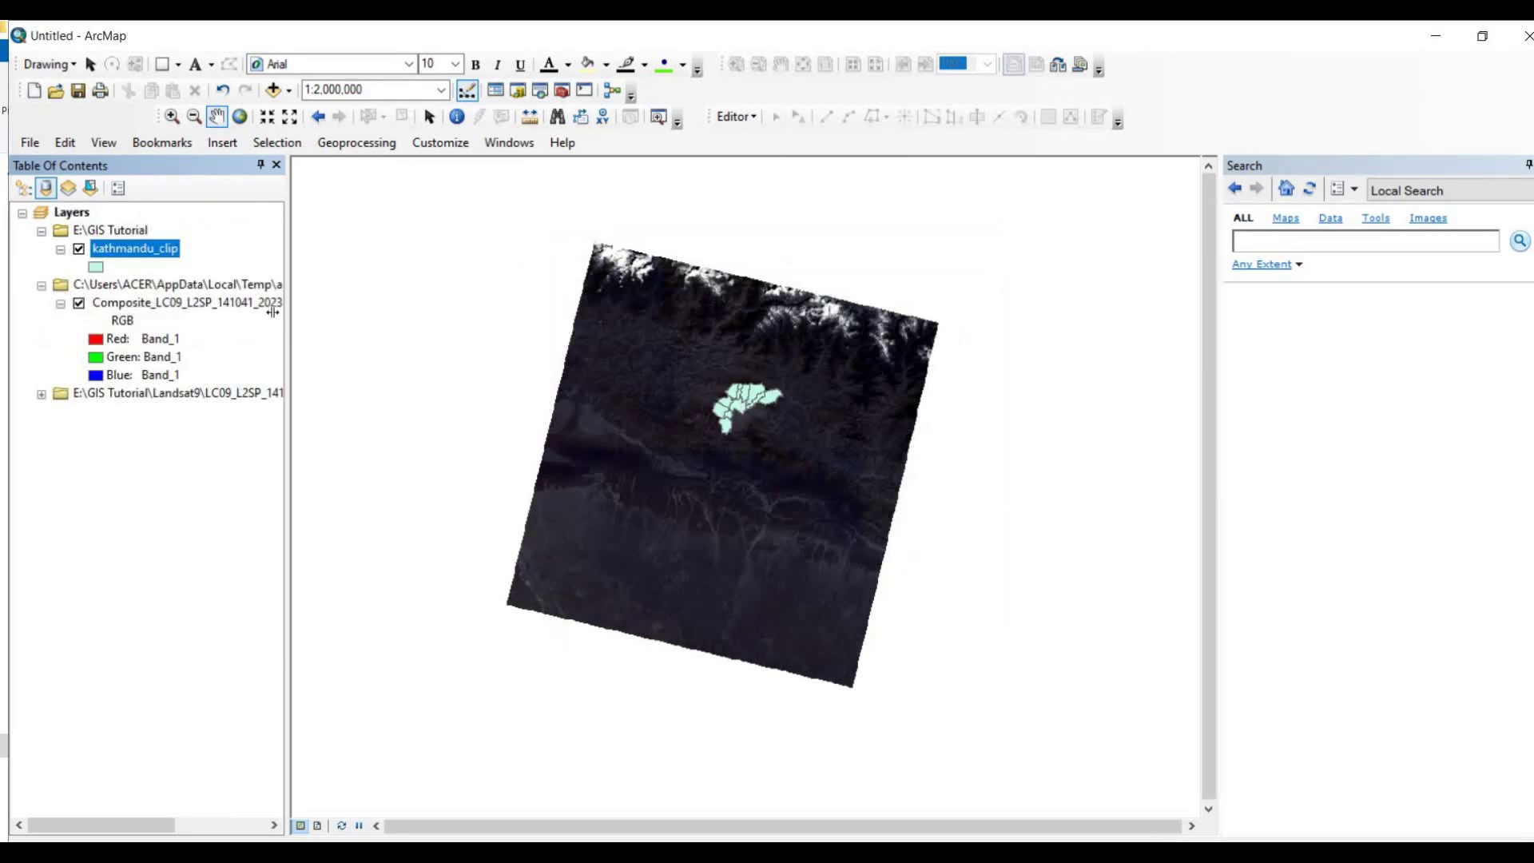
Step: Symbolize the kathmandu_clip layer with the Hollow symbol and a red outline
click(96, 267)
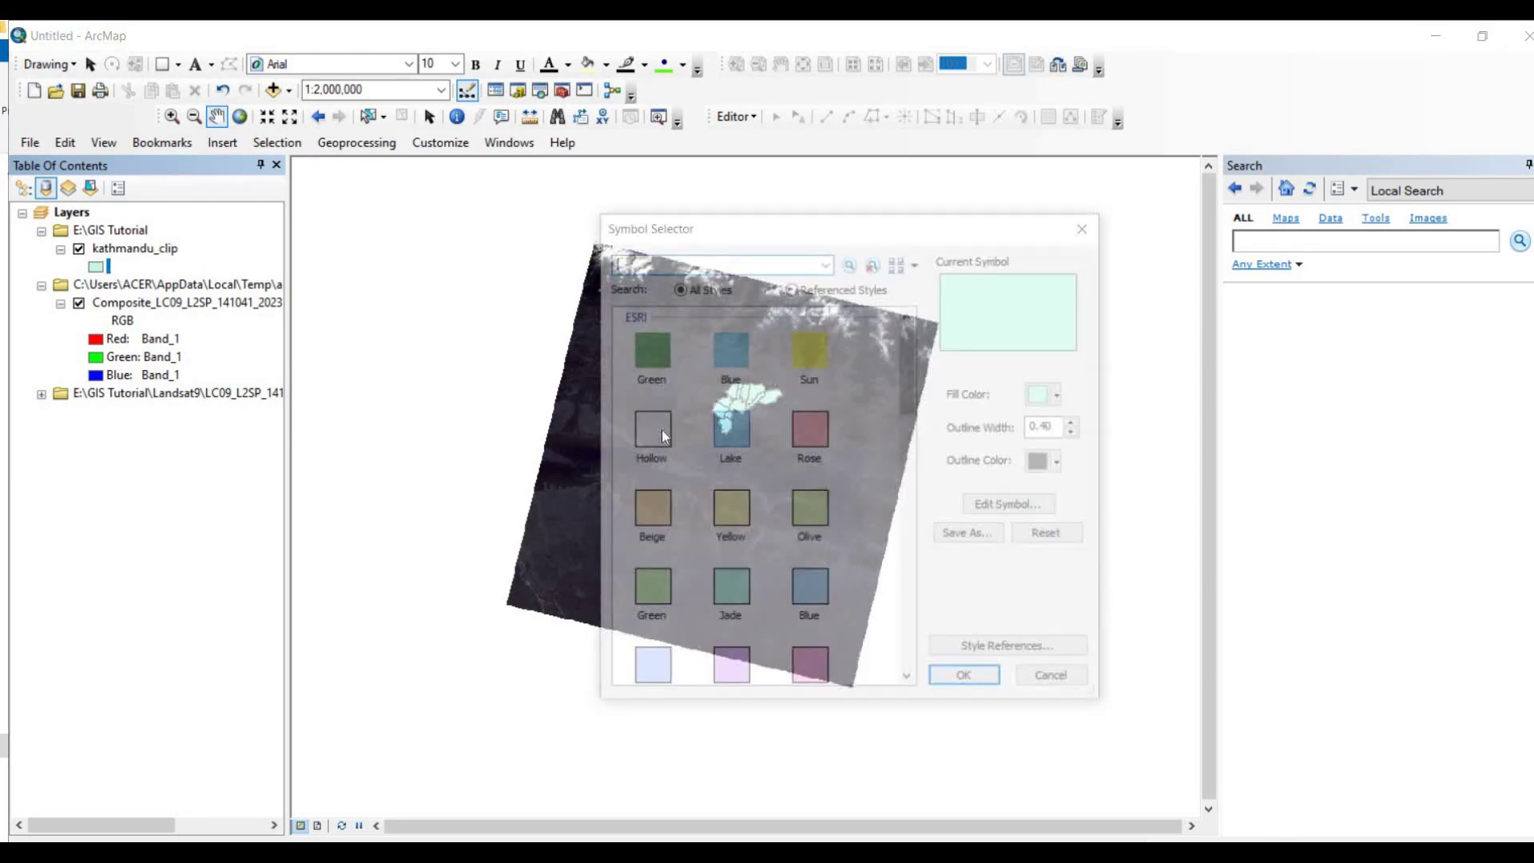
click(649, 431)
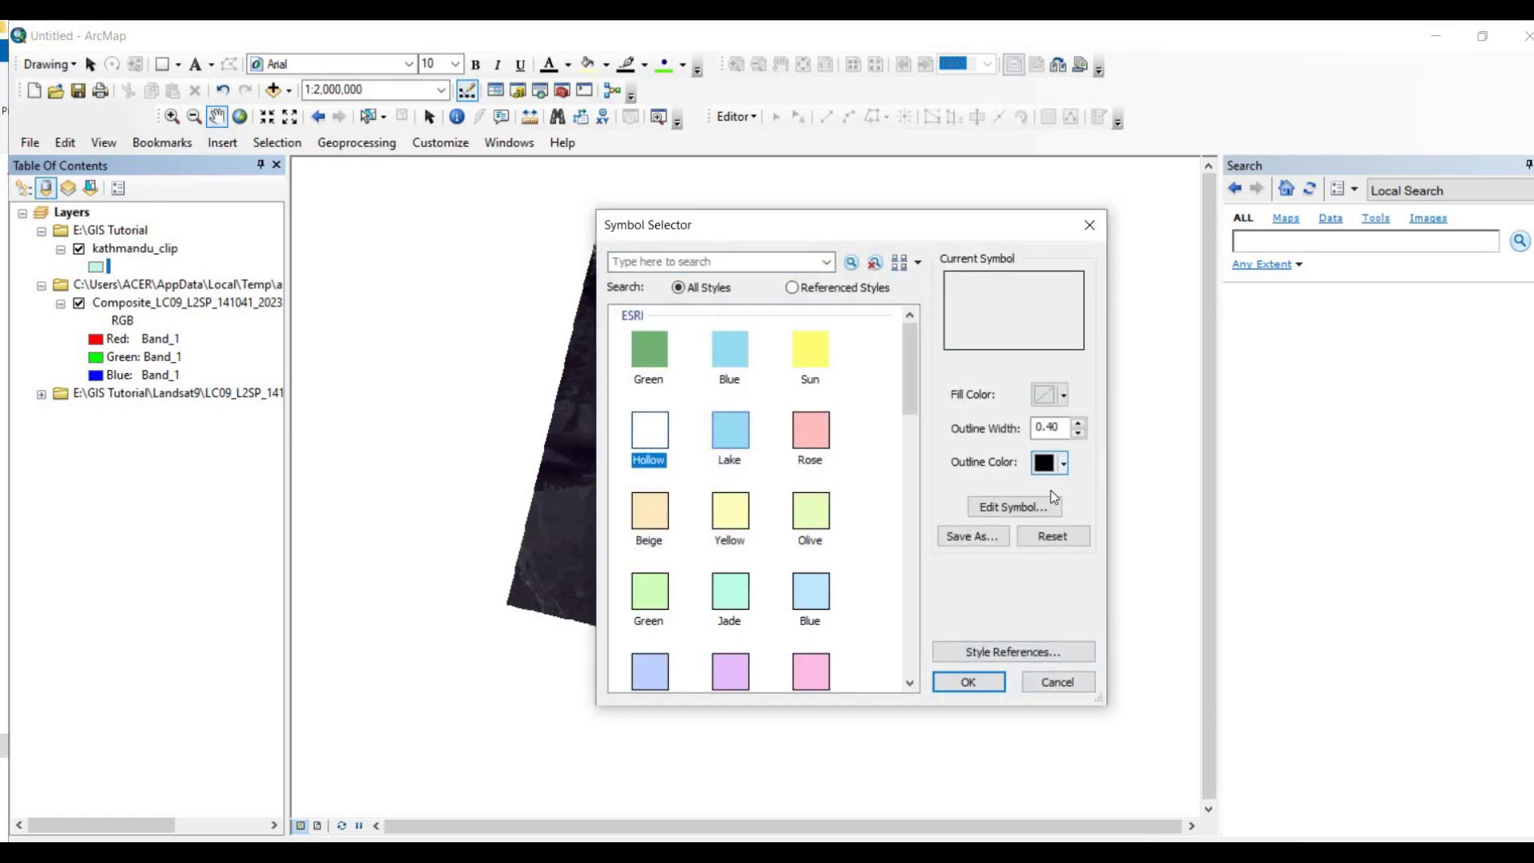
click(1063, 463)
click(1059, 552)
click(968, 682)
Step: Examine where the Kathmandu boundary falls within the composite Landsat scene
scroll(875, 339, up, 4)
scroll(687, 410, up, 1)
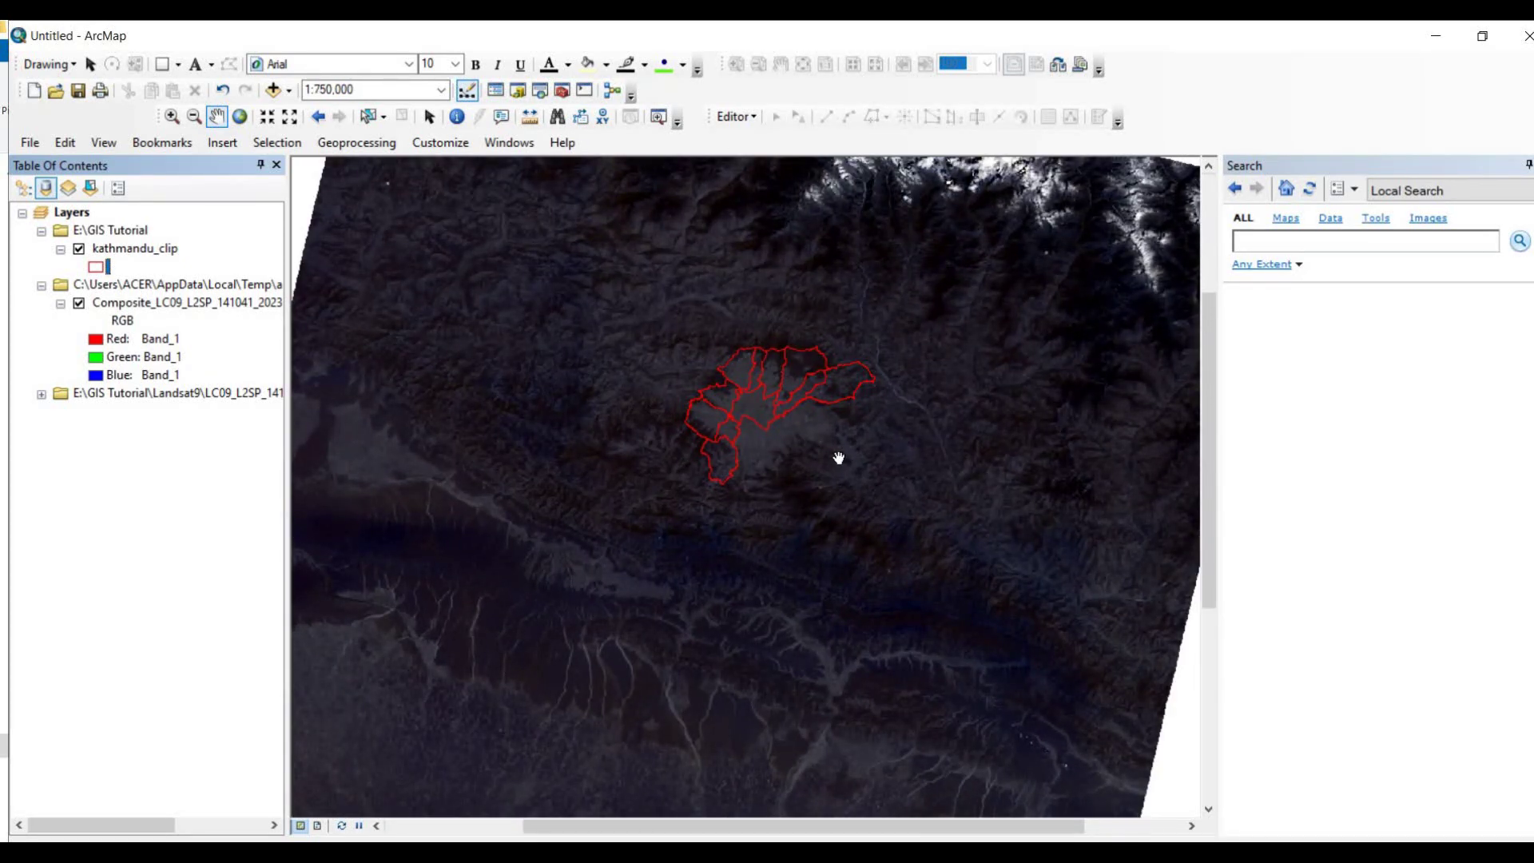
scroll(838, 458, up, 3)
scroll(653, 371, down, 4)
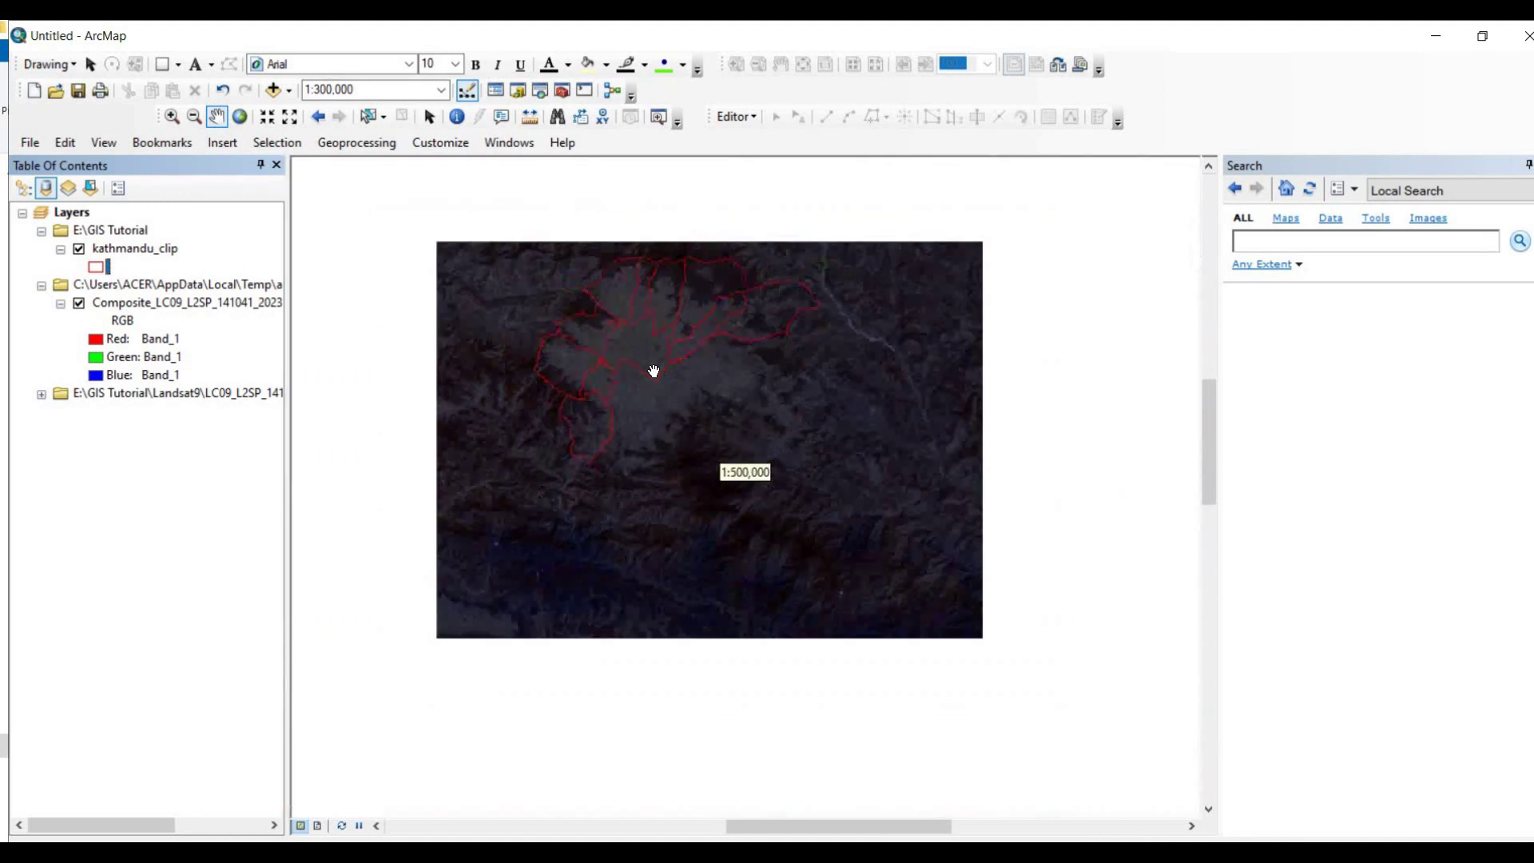
scroll(654, 371, down, 2)
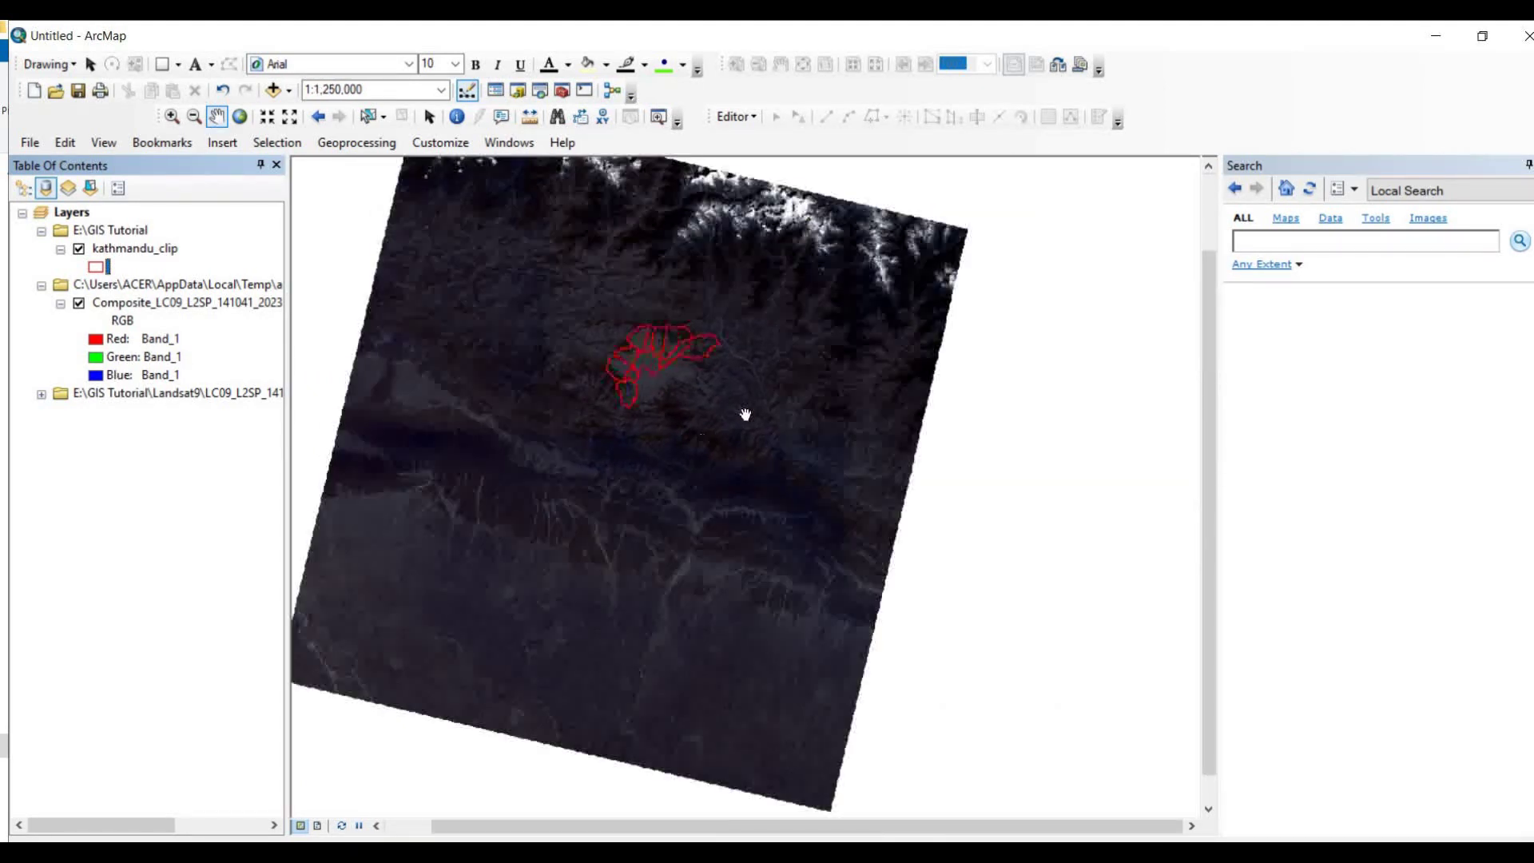
scroll(621, 382, down, 2)
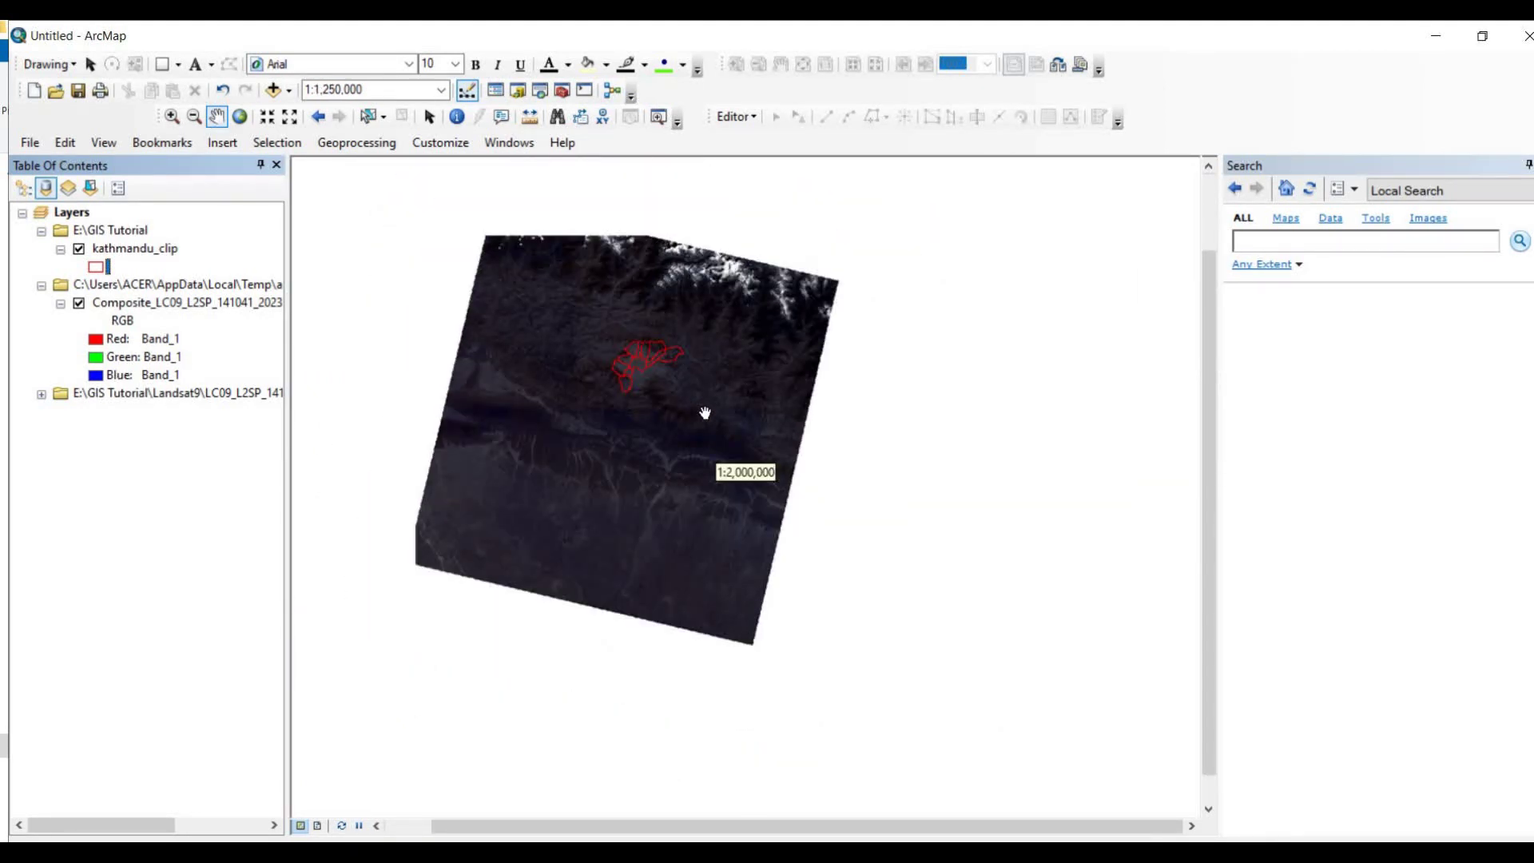
scroll(741, 401, down, 2)
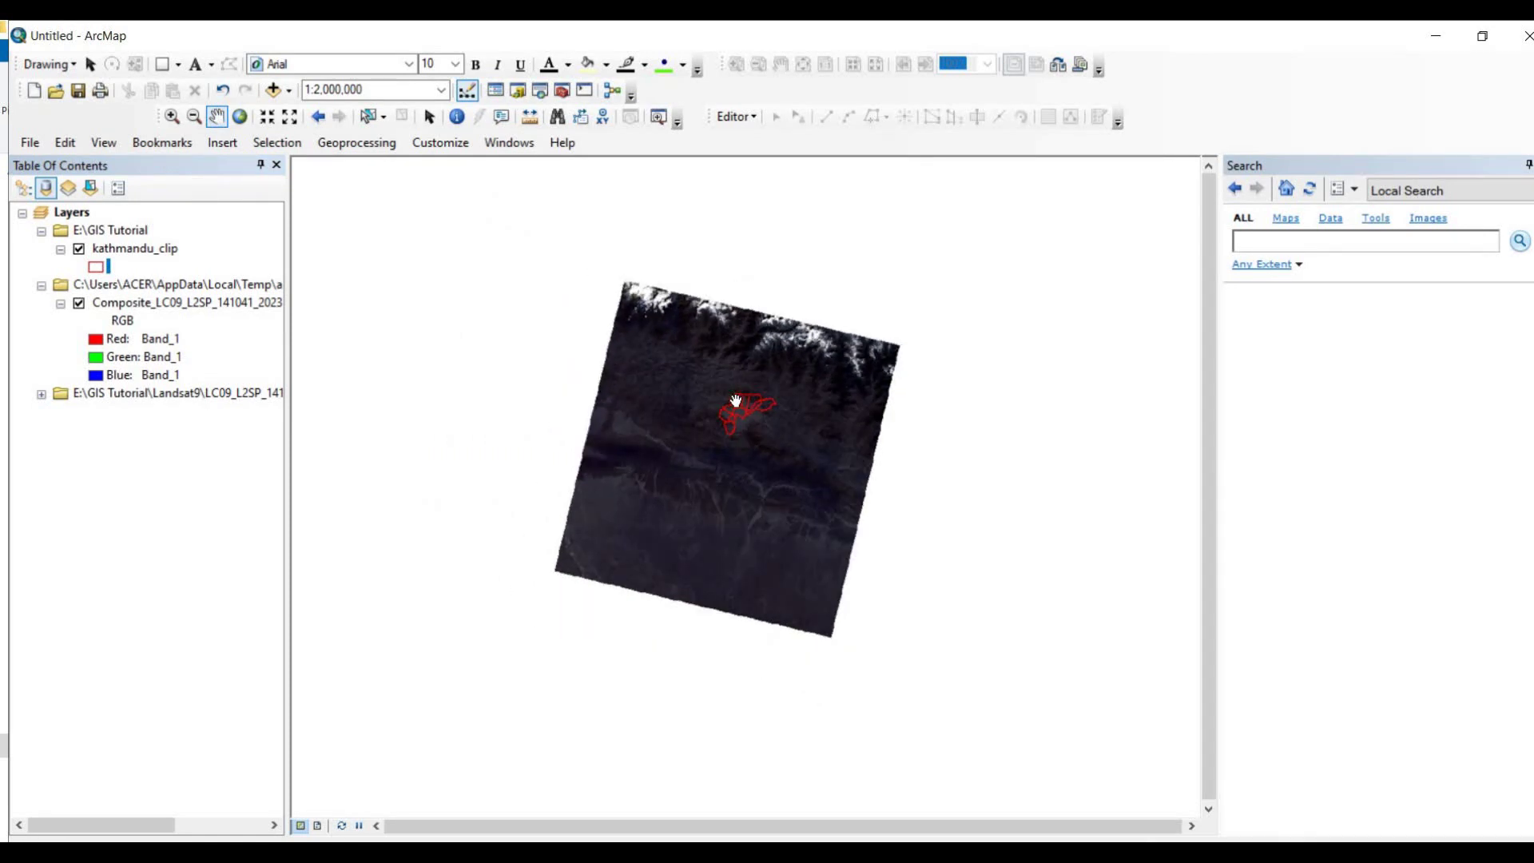
scroll(741, 401, up, 3)
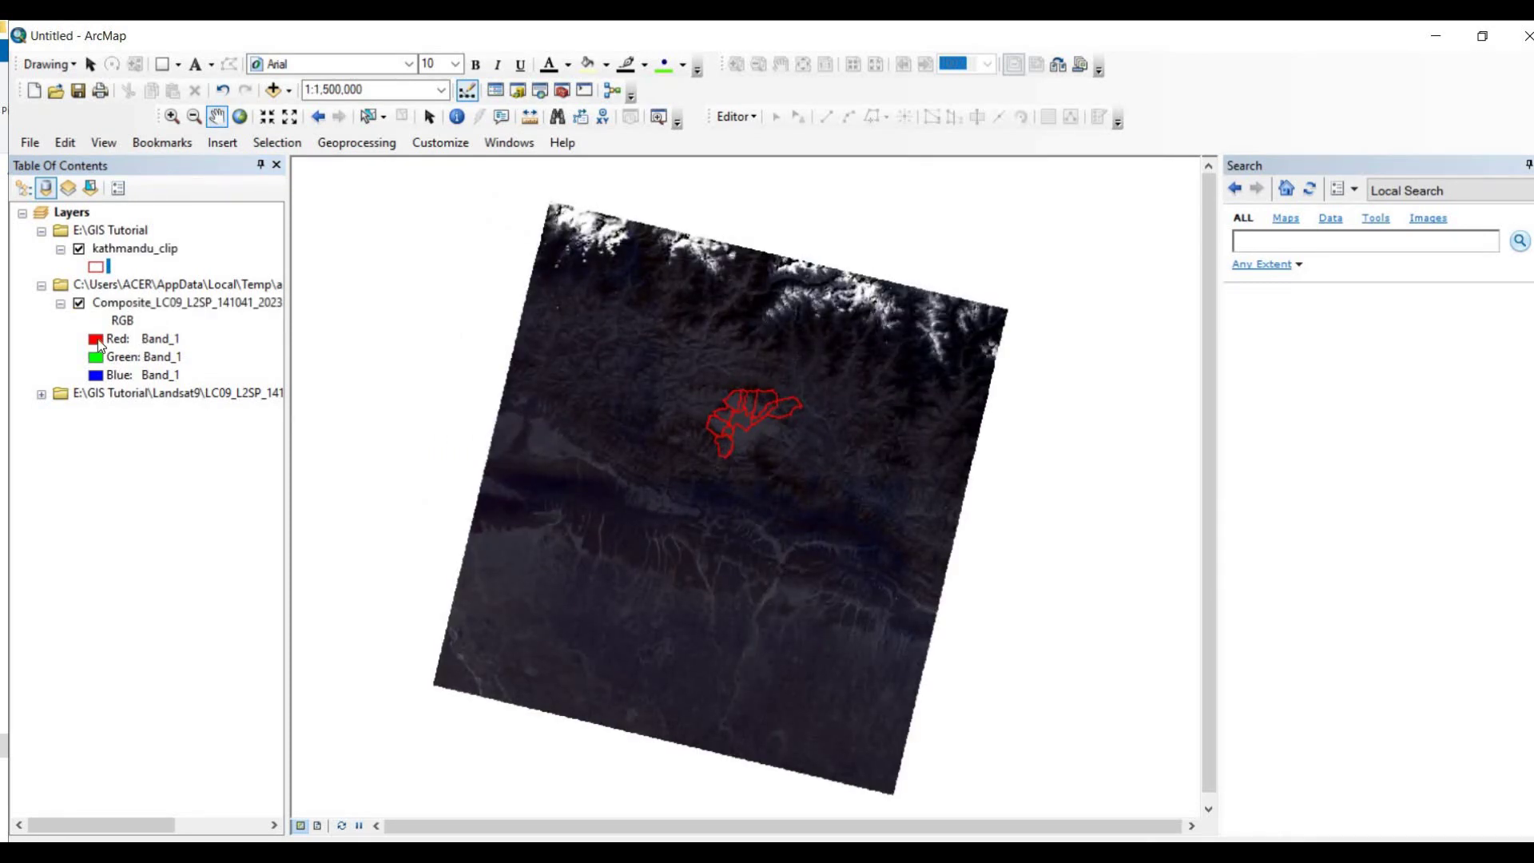
Step: Assign different bands to the composite raster's red and green channels and check the band choices for the blue channel
click(142, 339)
click(155, 404)
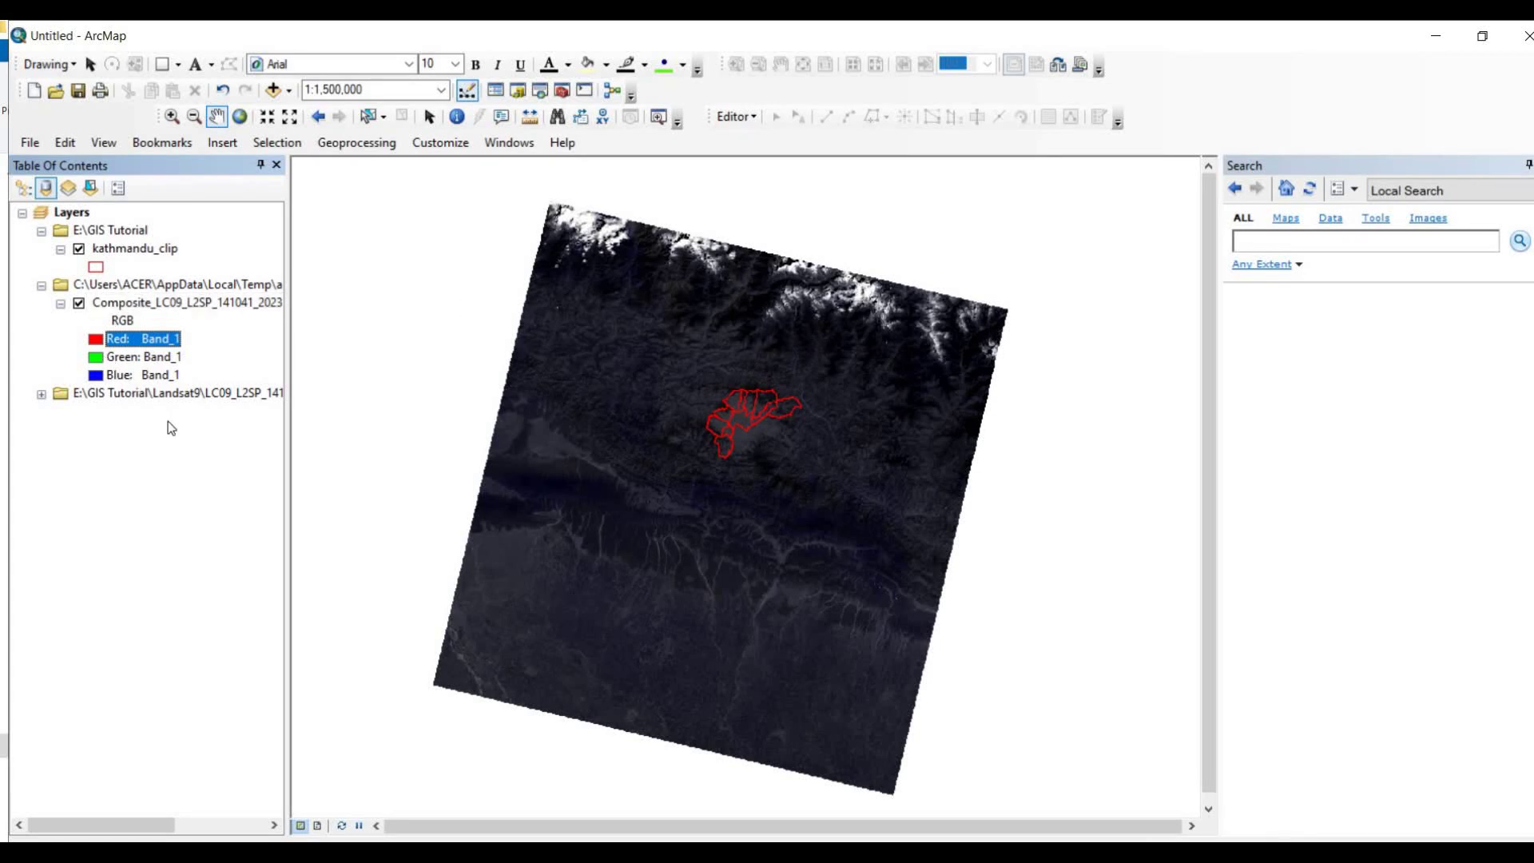
click(139, 356)
click(156, 441)
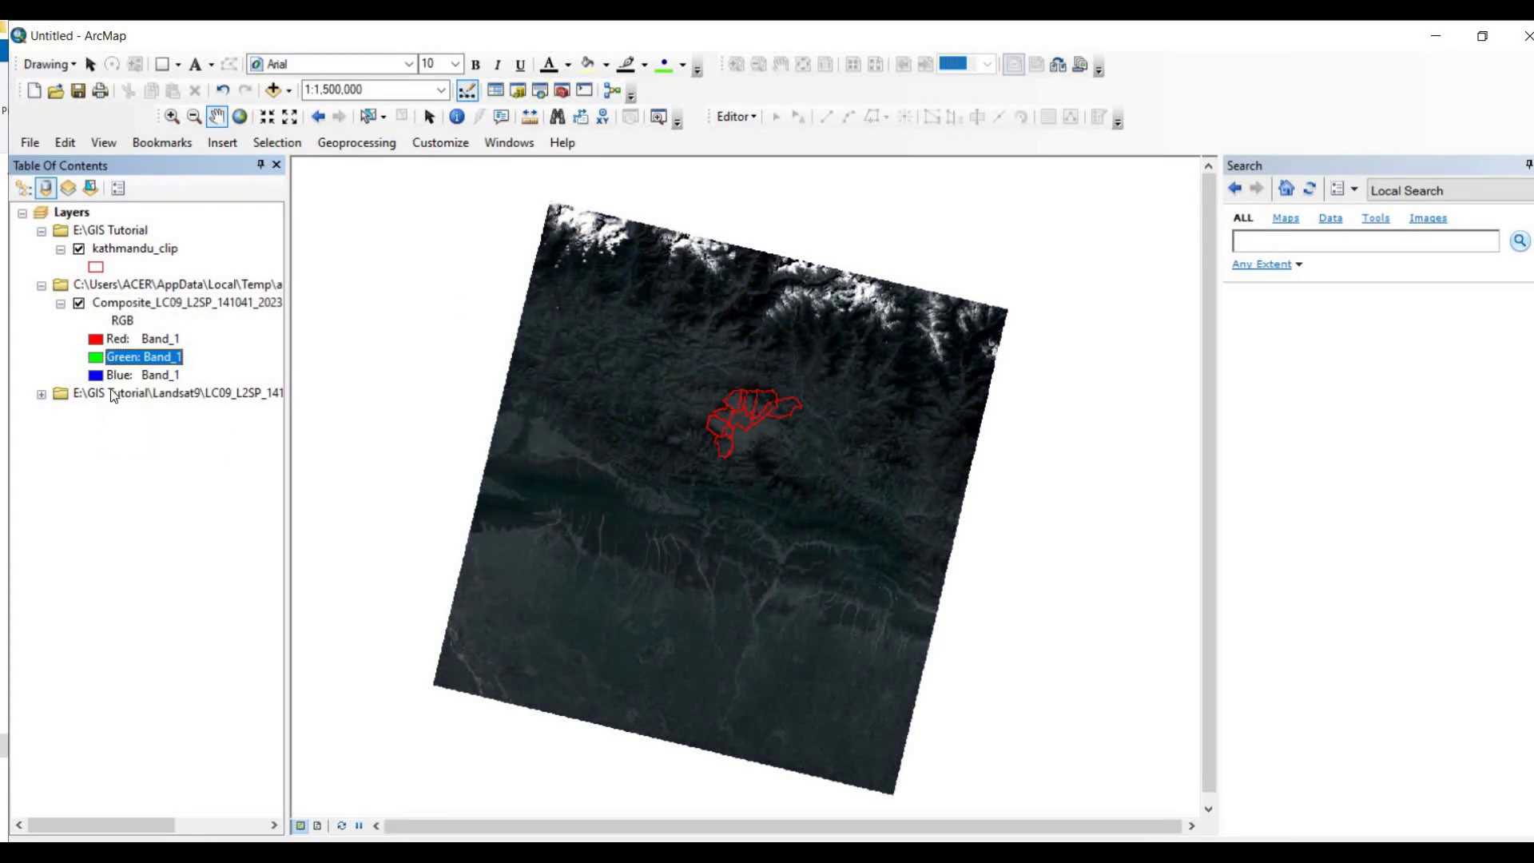
click(137, 375)
click(688, 497)
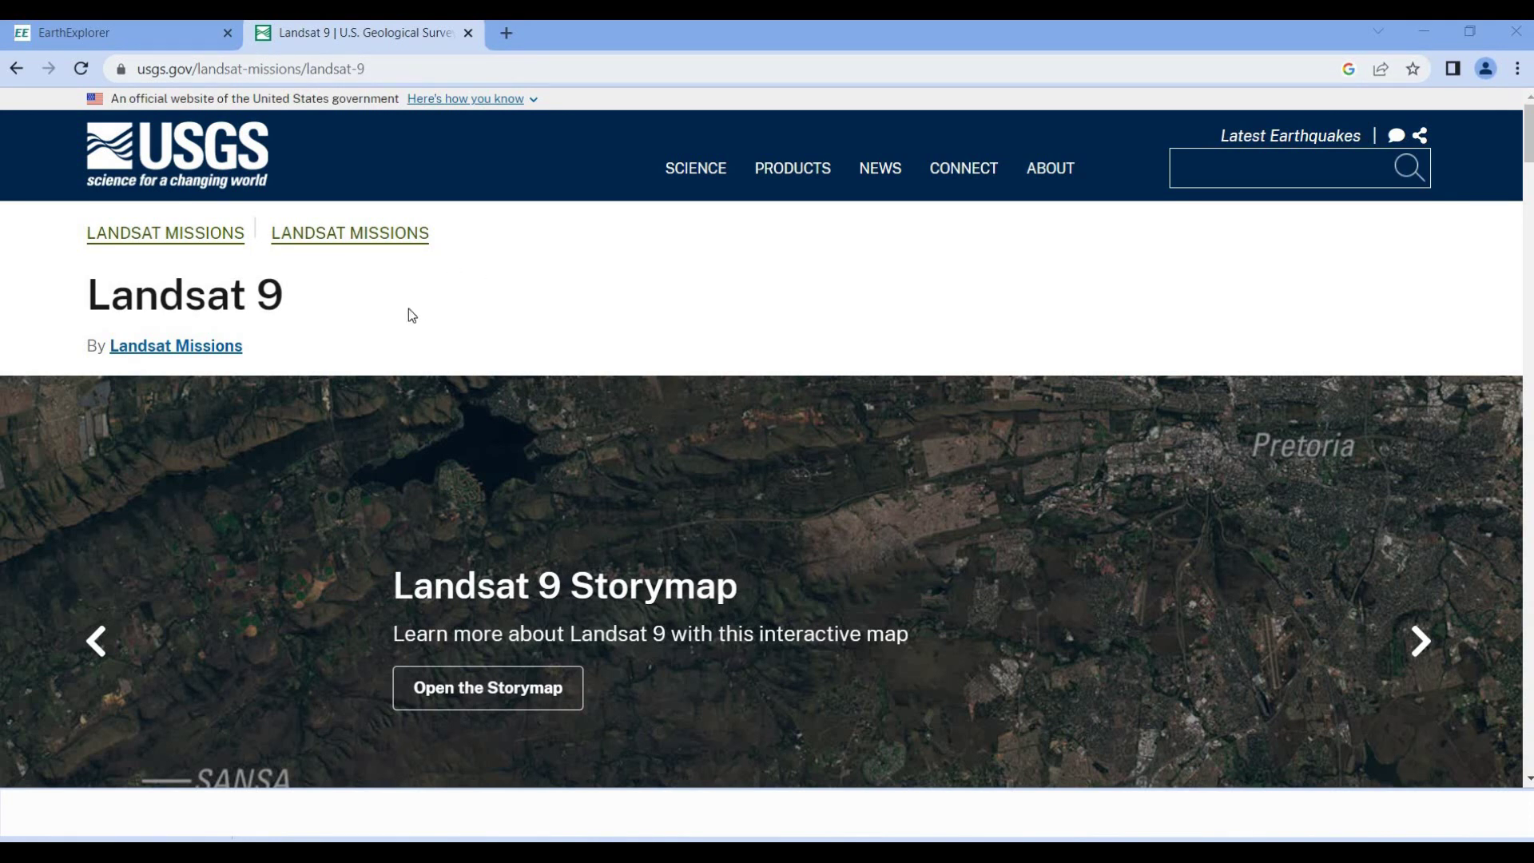
Step: Switch to the USGS Landsat 9 page in the browser and consult the list of nine OLI-2 spectral bands
scroll(469, 323, down, 10)
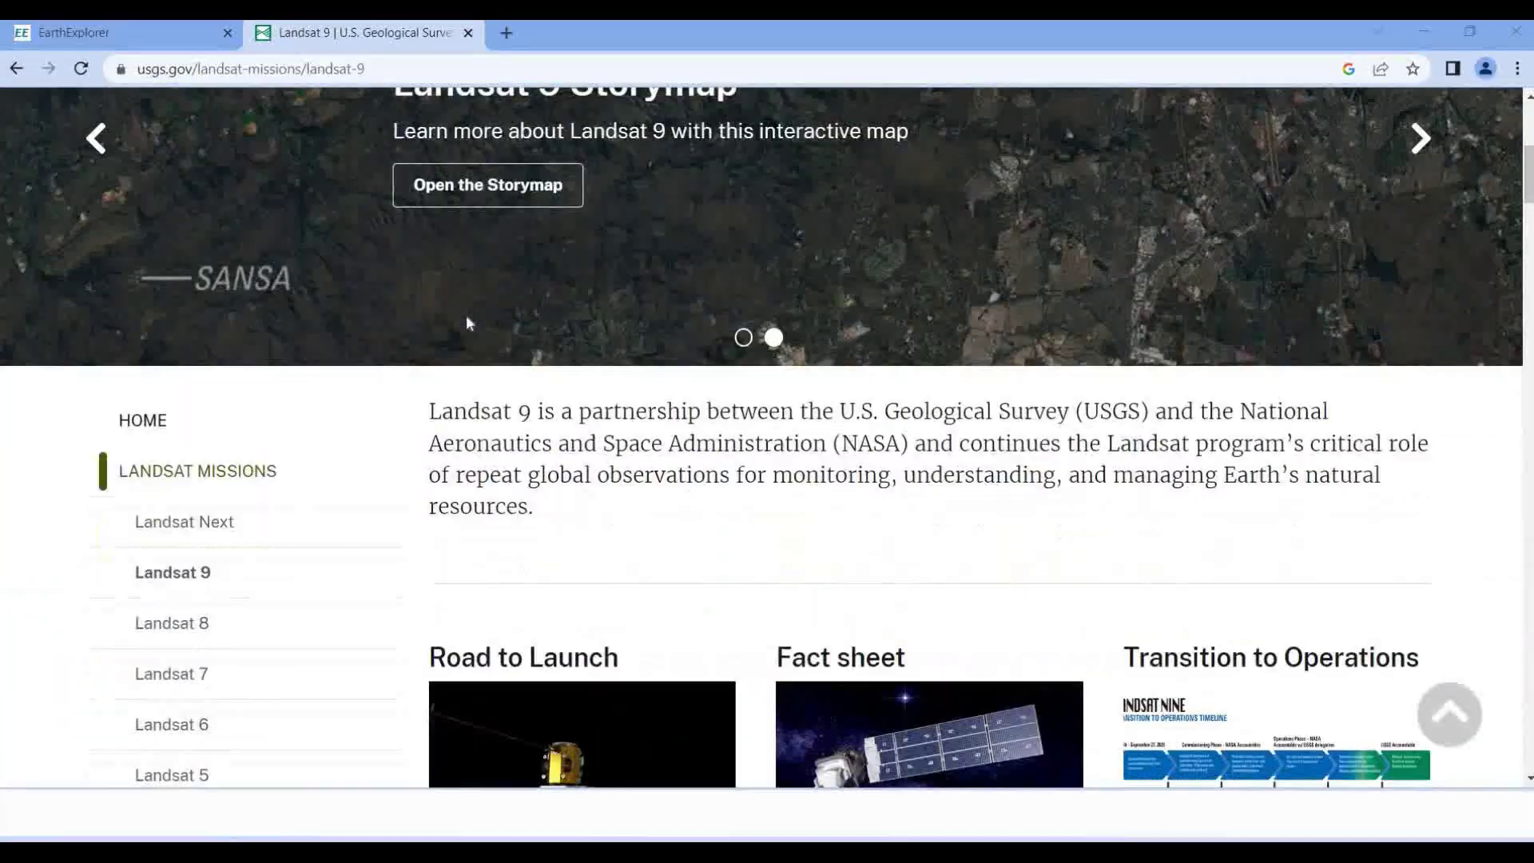
scroll(469, 323, down, 18)
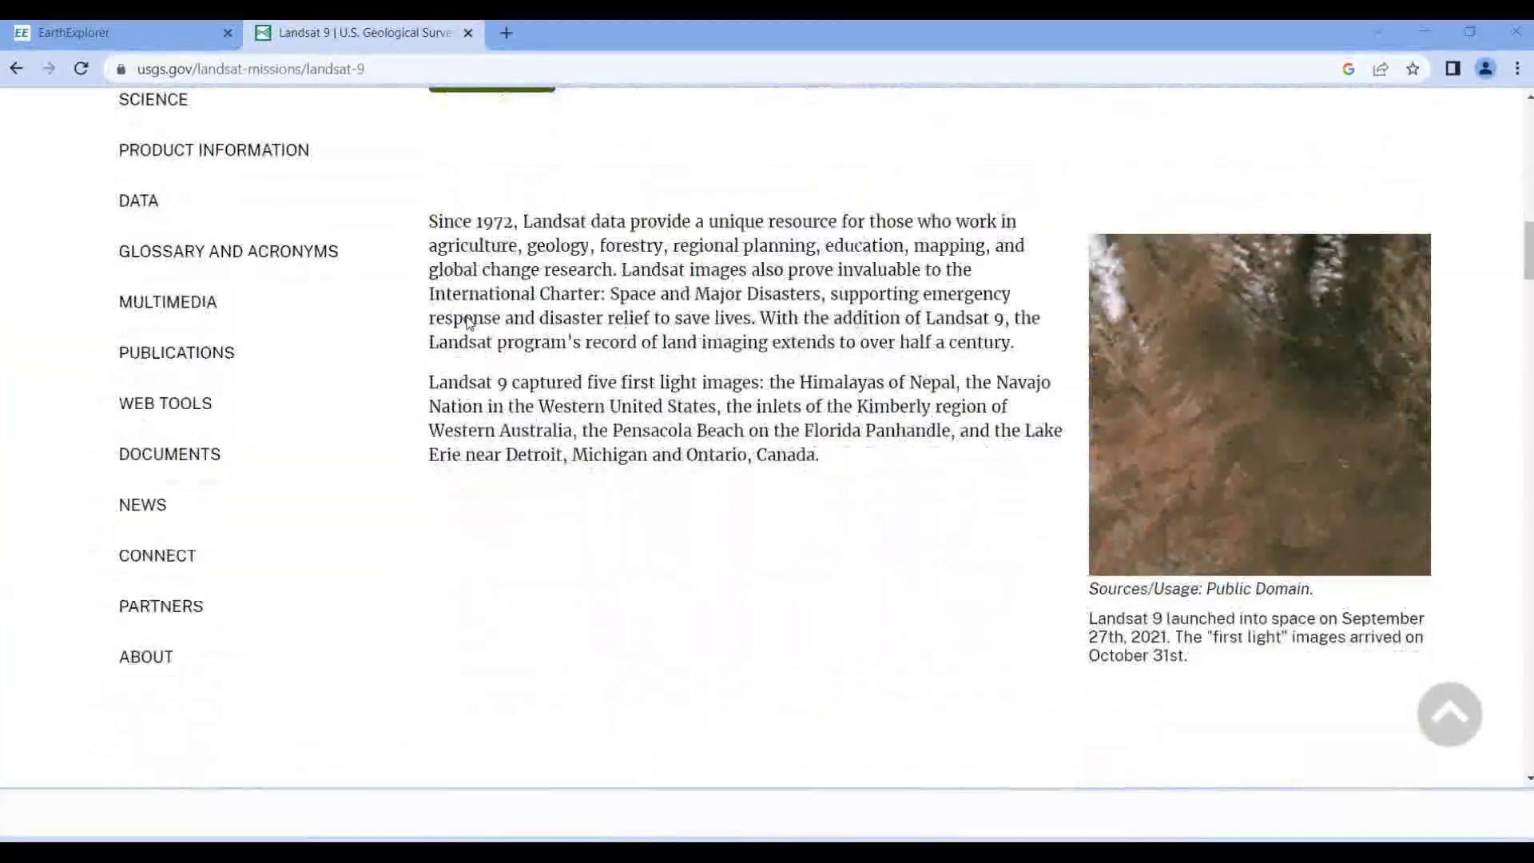
scroll(469, 321, down, 10)
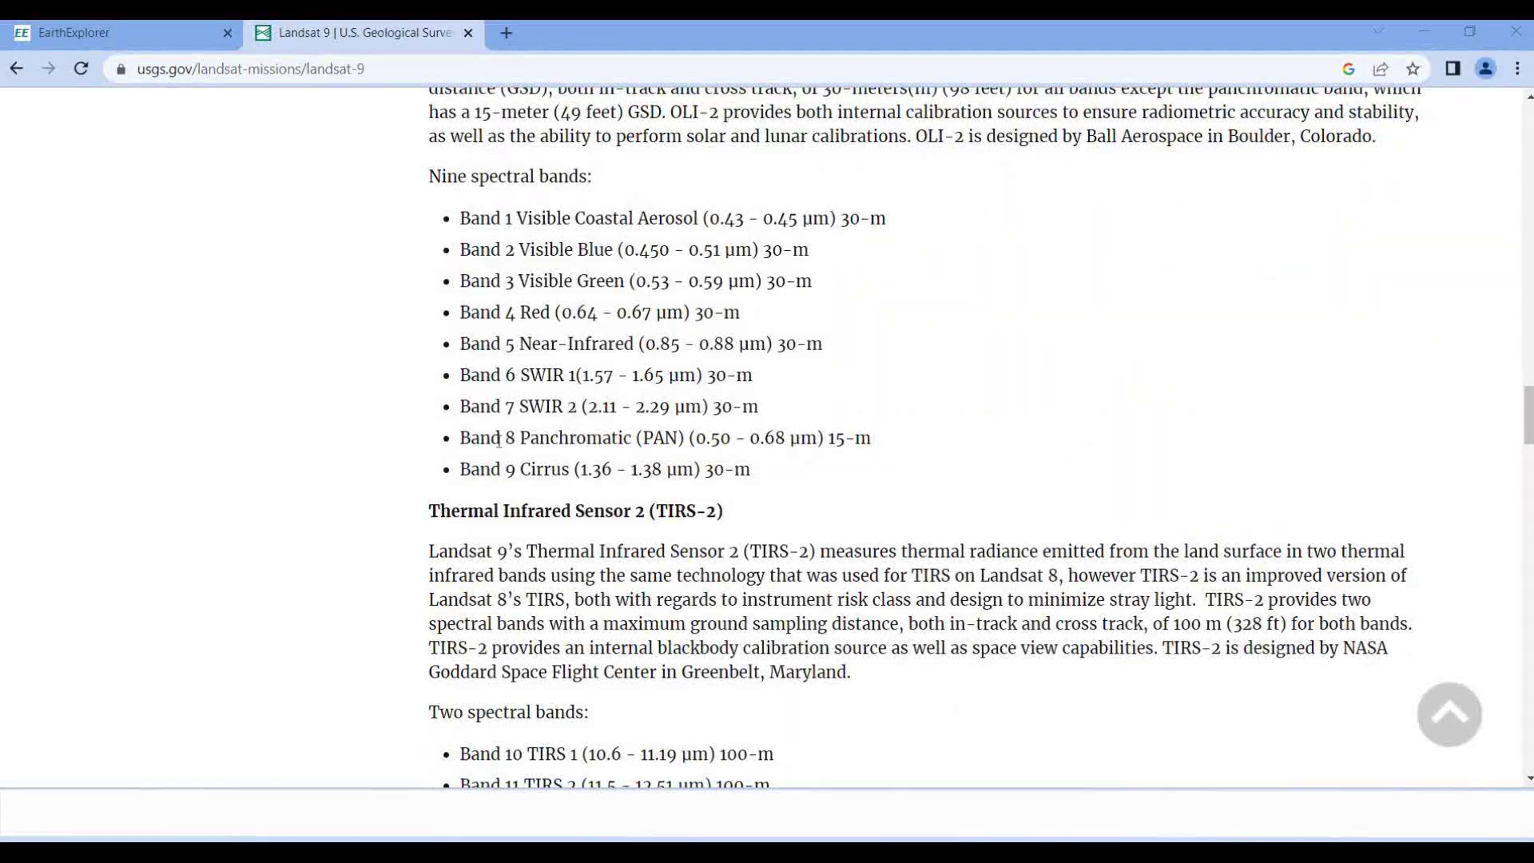
scroll(500, 437, up, 8)
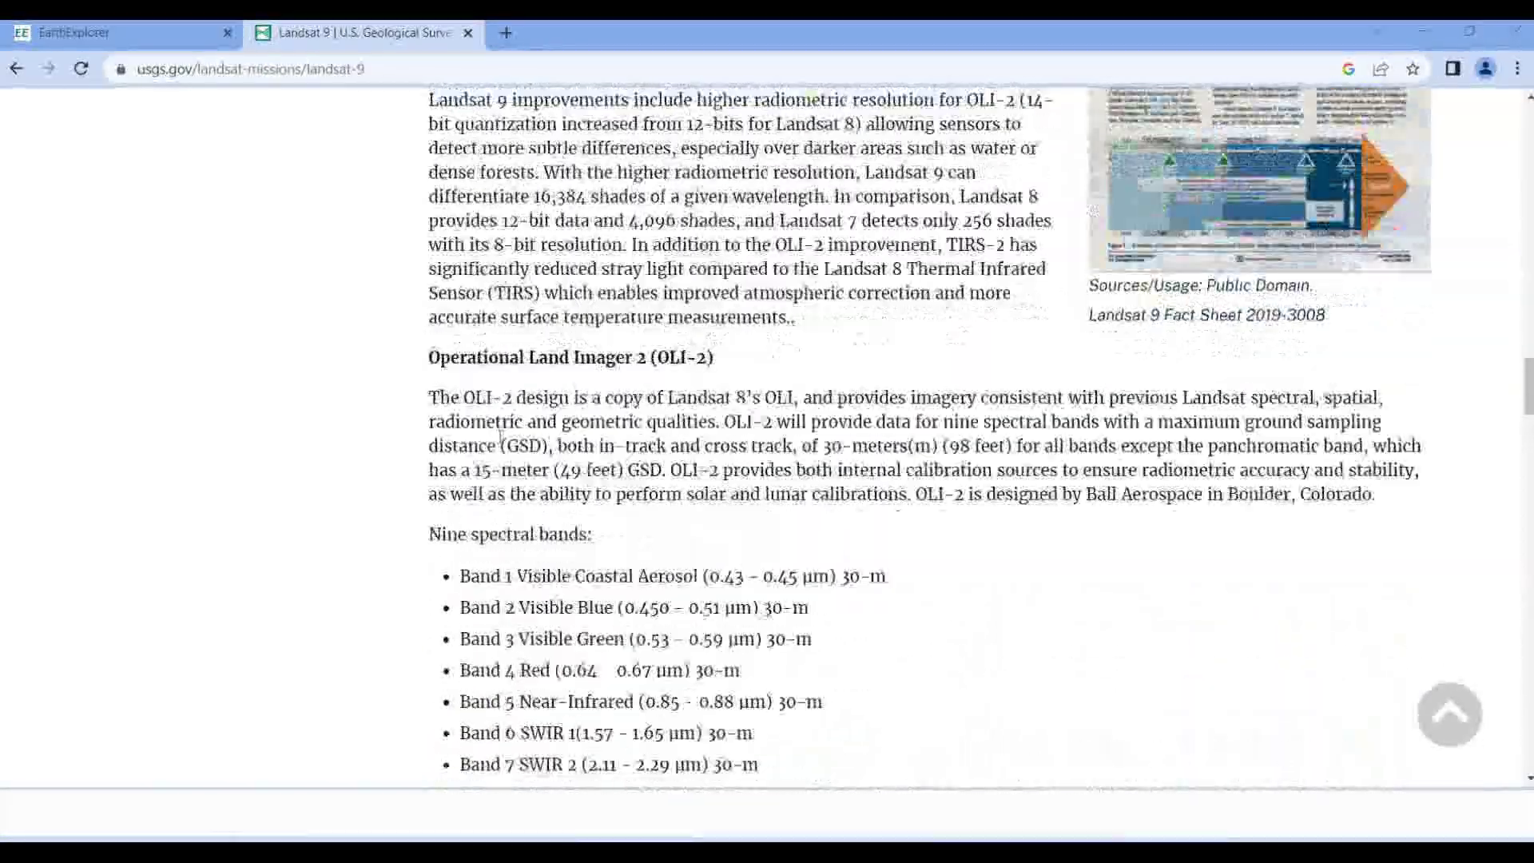
Step: Look through the Landsat 9 page's mission overview, resource links and background text above the spacecraft components section
scroll(500, 437, up, 19)
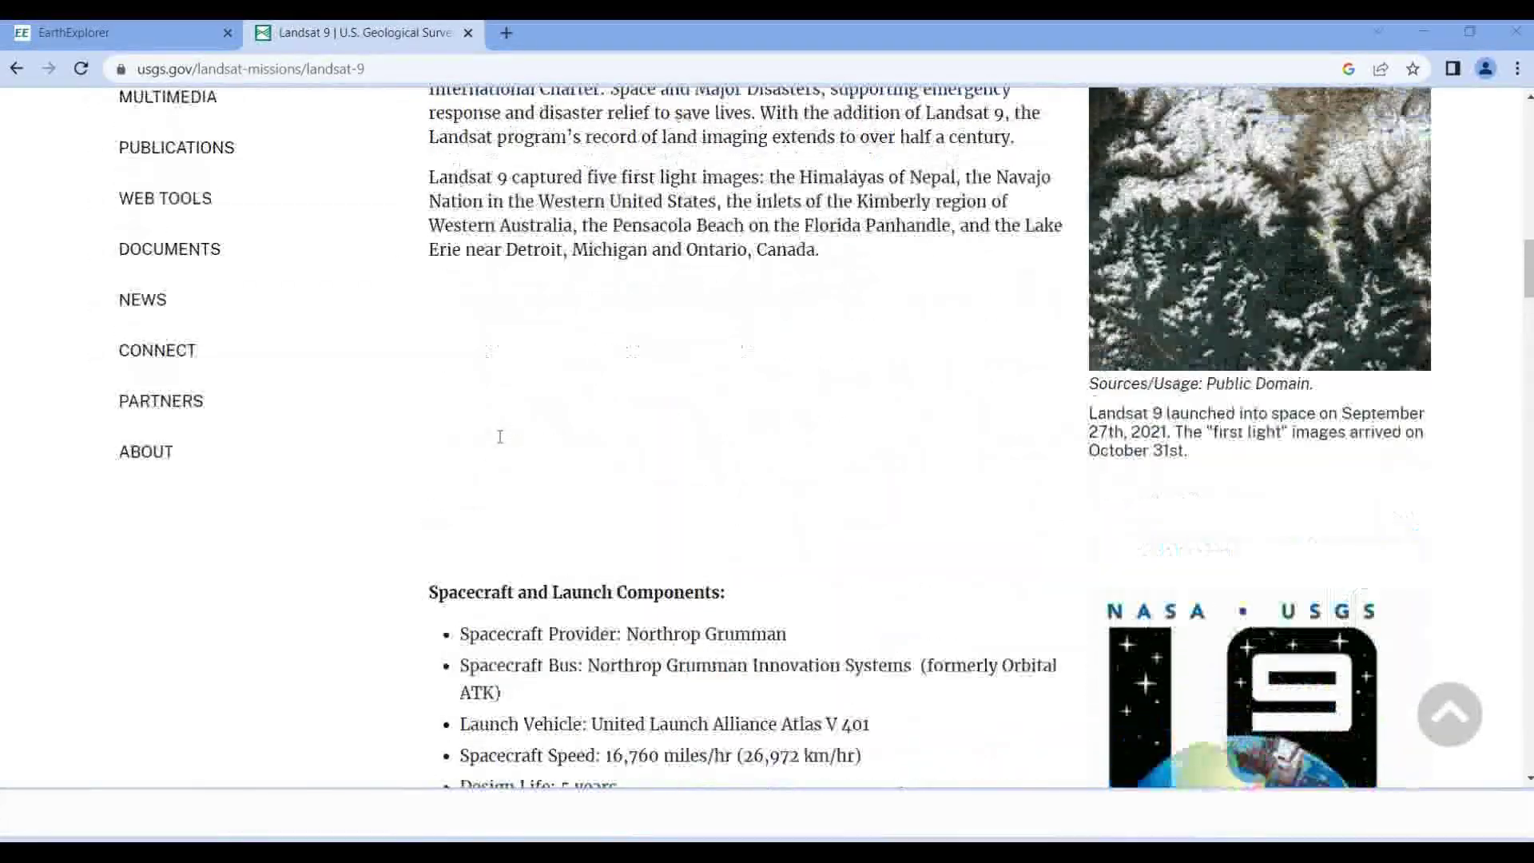
scroll(240, 370, up, 3)
scroll(192, 318, up, 3)
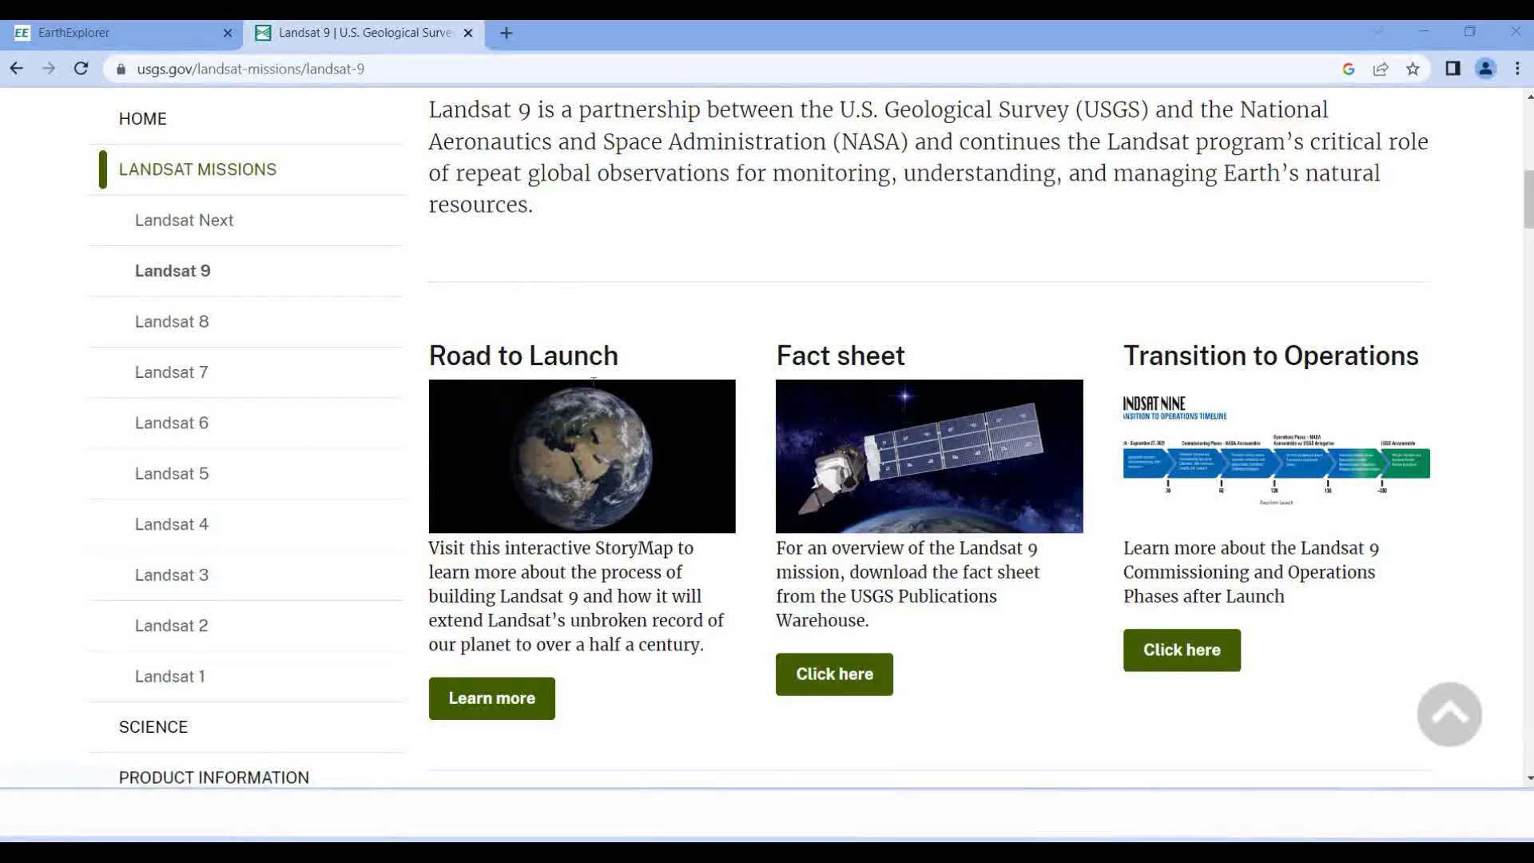
scroll(591, 335, up, 2)
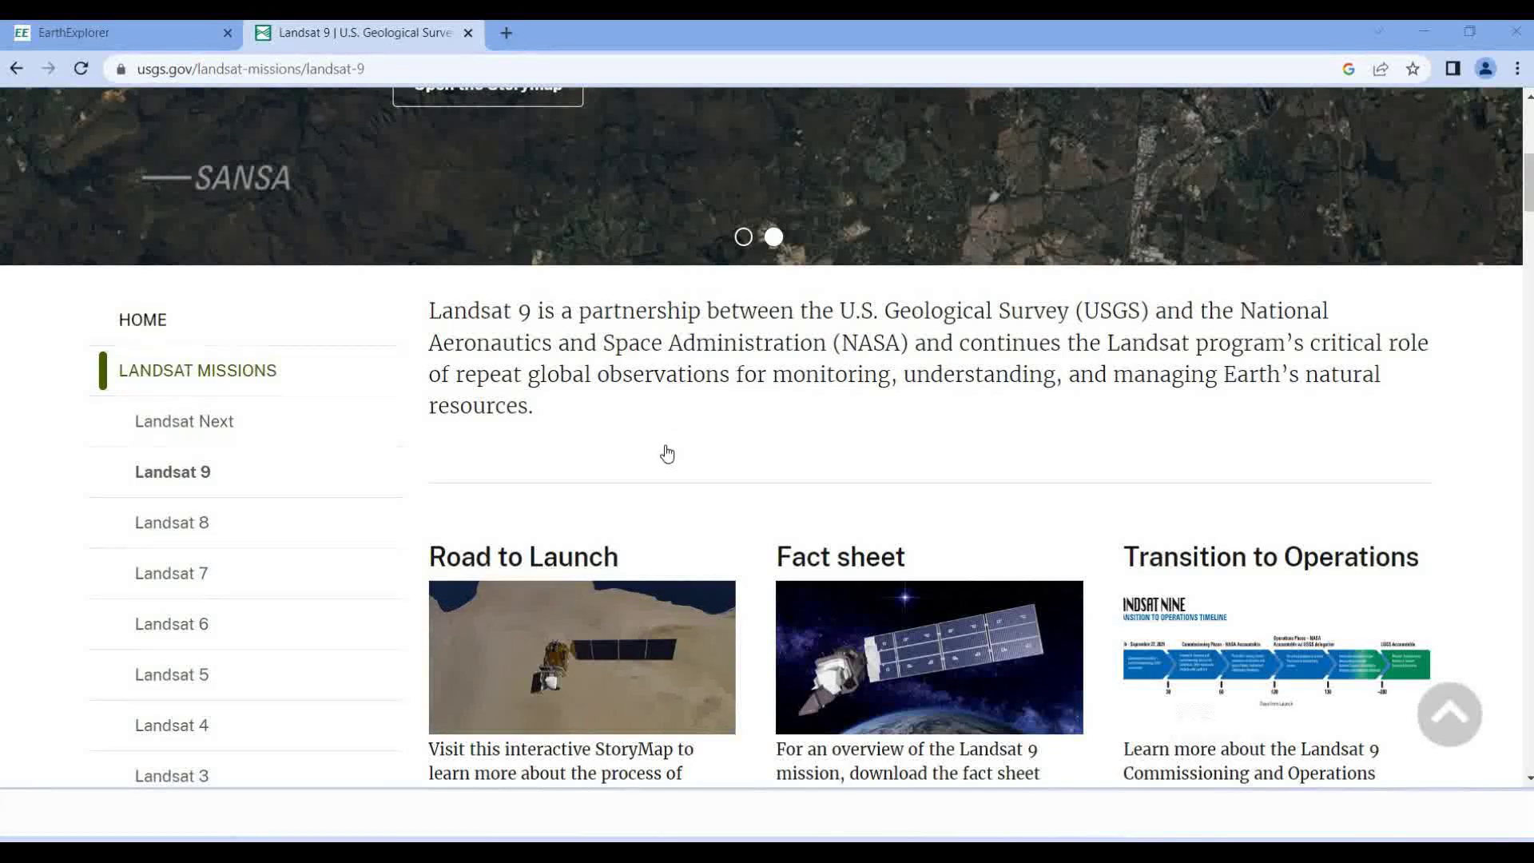
scroll(661, 452, down, 2)
scroll(689, 486, down, 1)
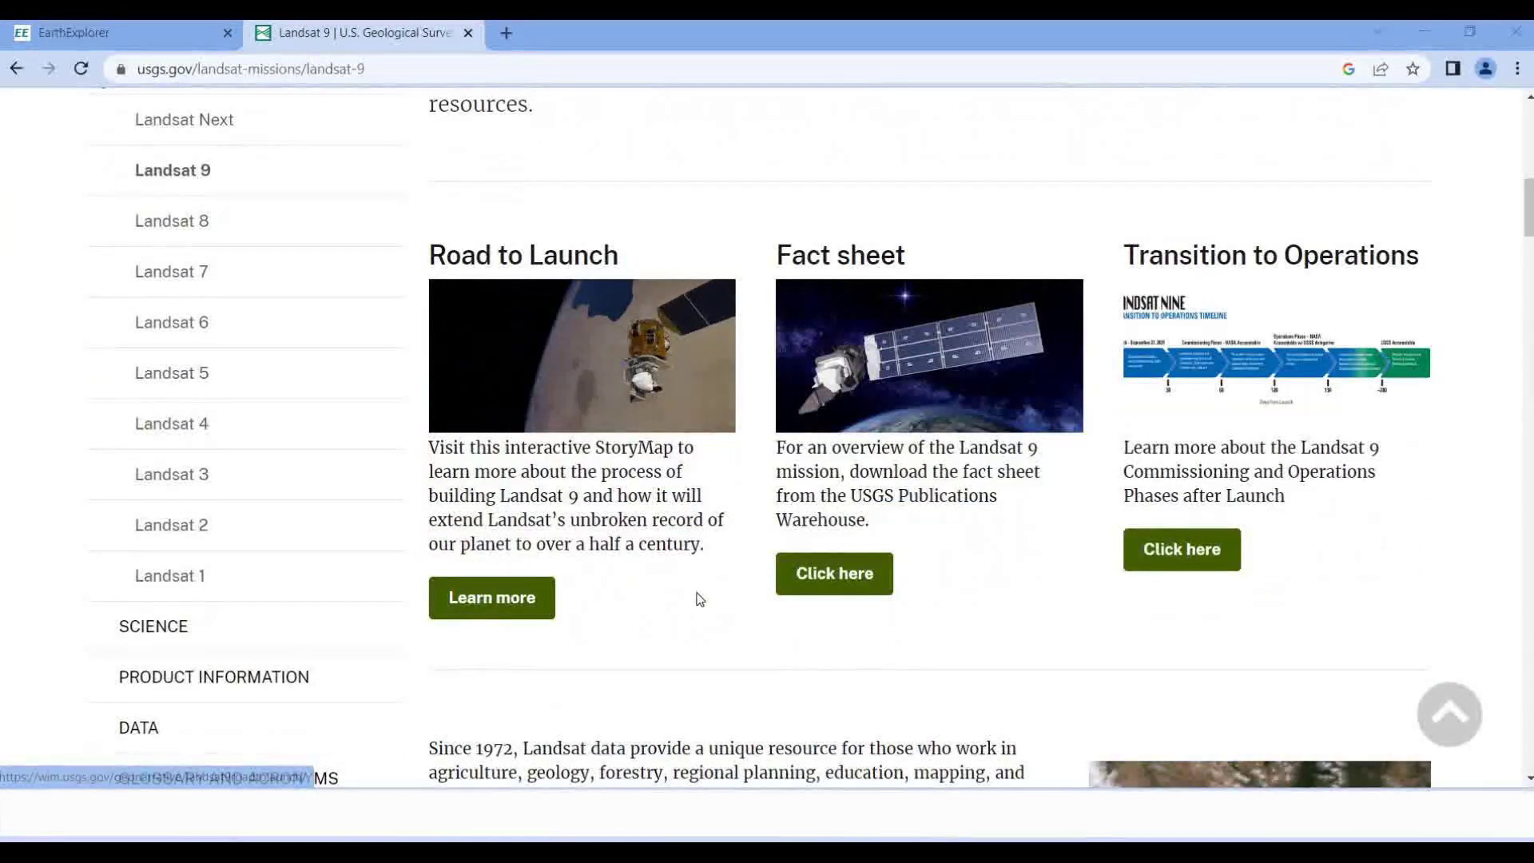
scroll(701, 600, down, 3)
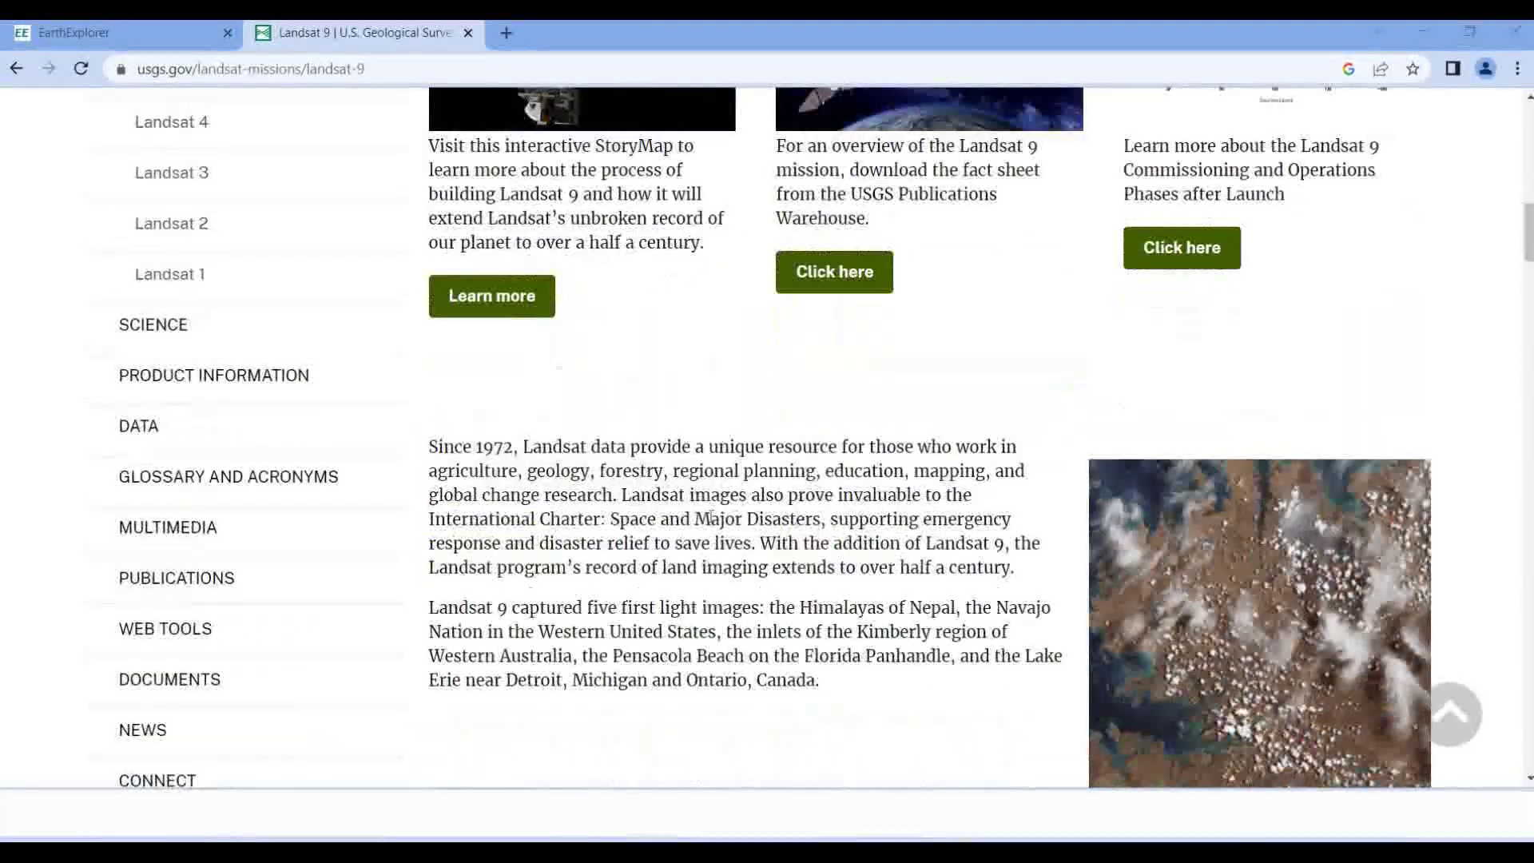
scroll(858, 541, down, 2)
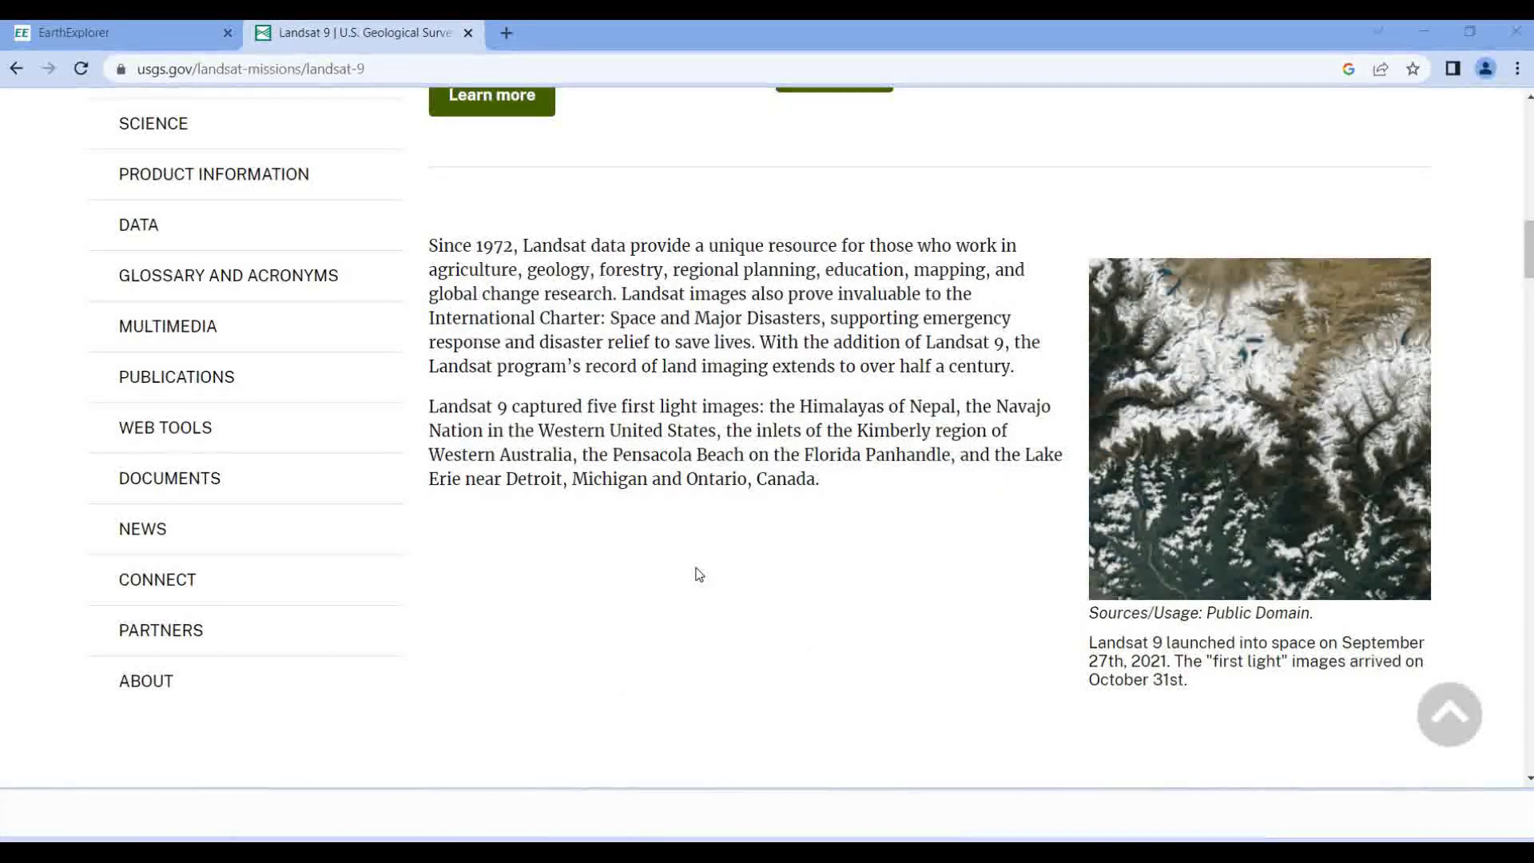
scroll(699, 574, down, 6)
scroll(699, 573, up, 4)
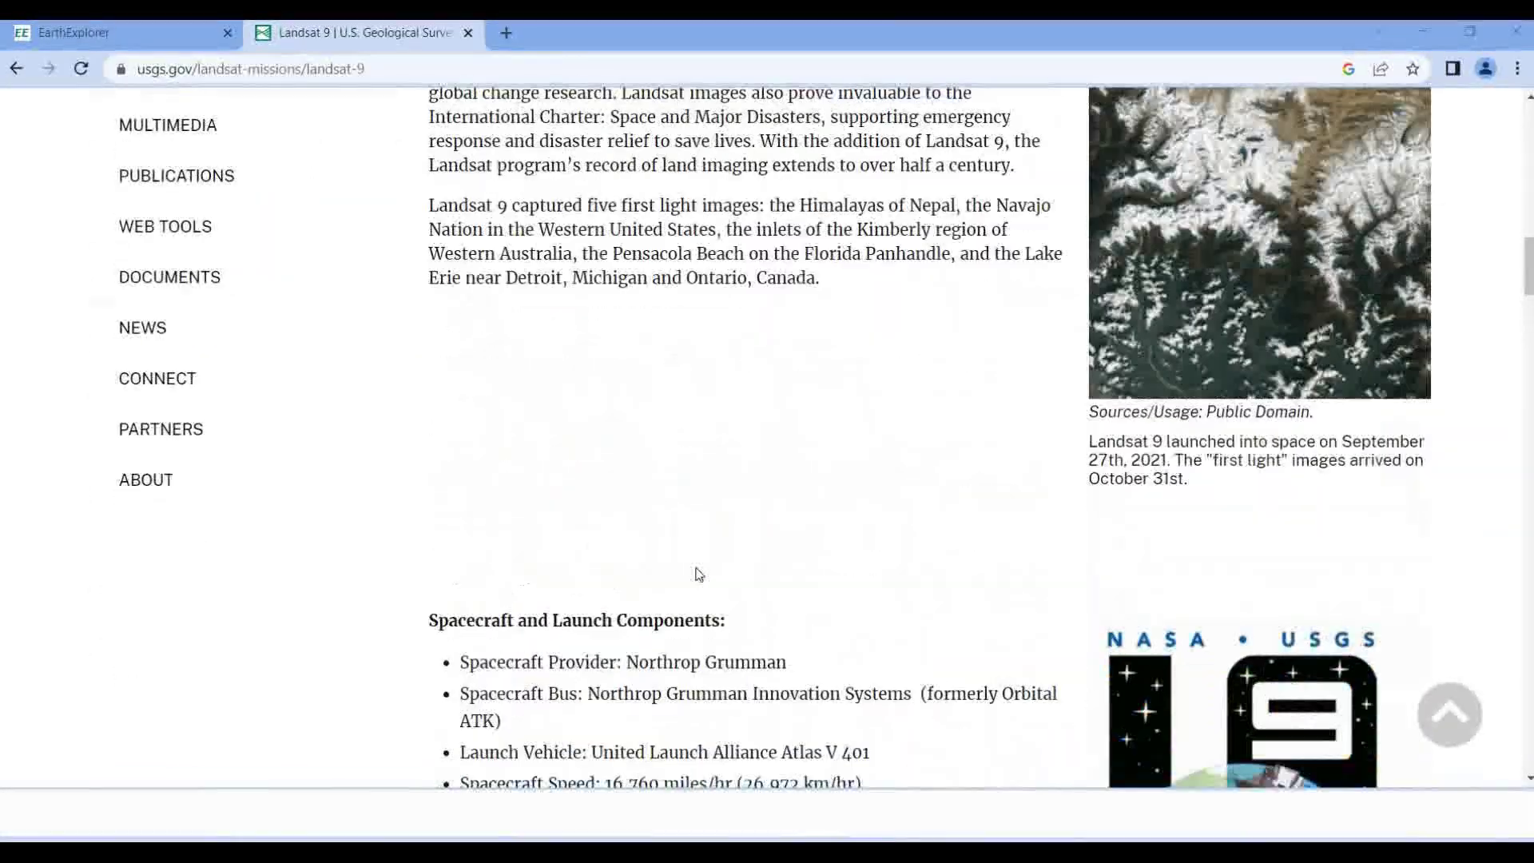
Step: Switch from the Landsat 9 page back to ArcMap and view the whole composite scene with the Kathmandu boundary over it
scroll(699, 574, up, 2)
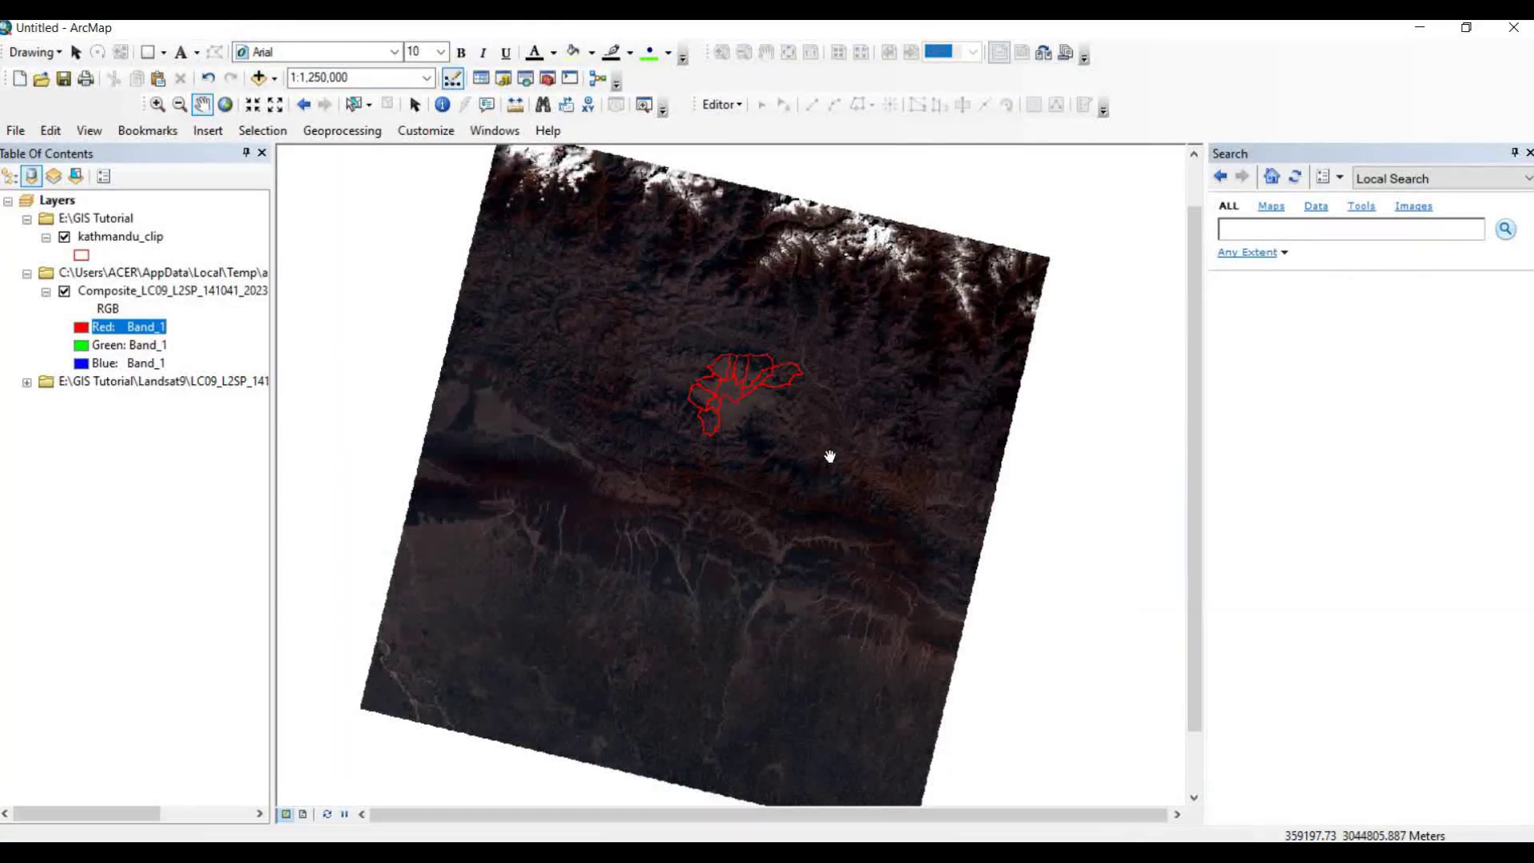
scroll(830, 455, up, 3)
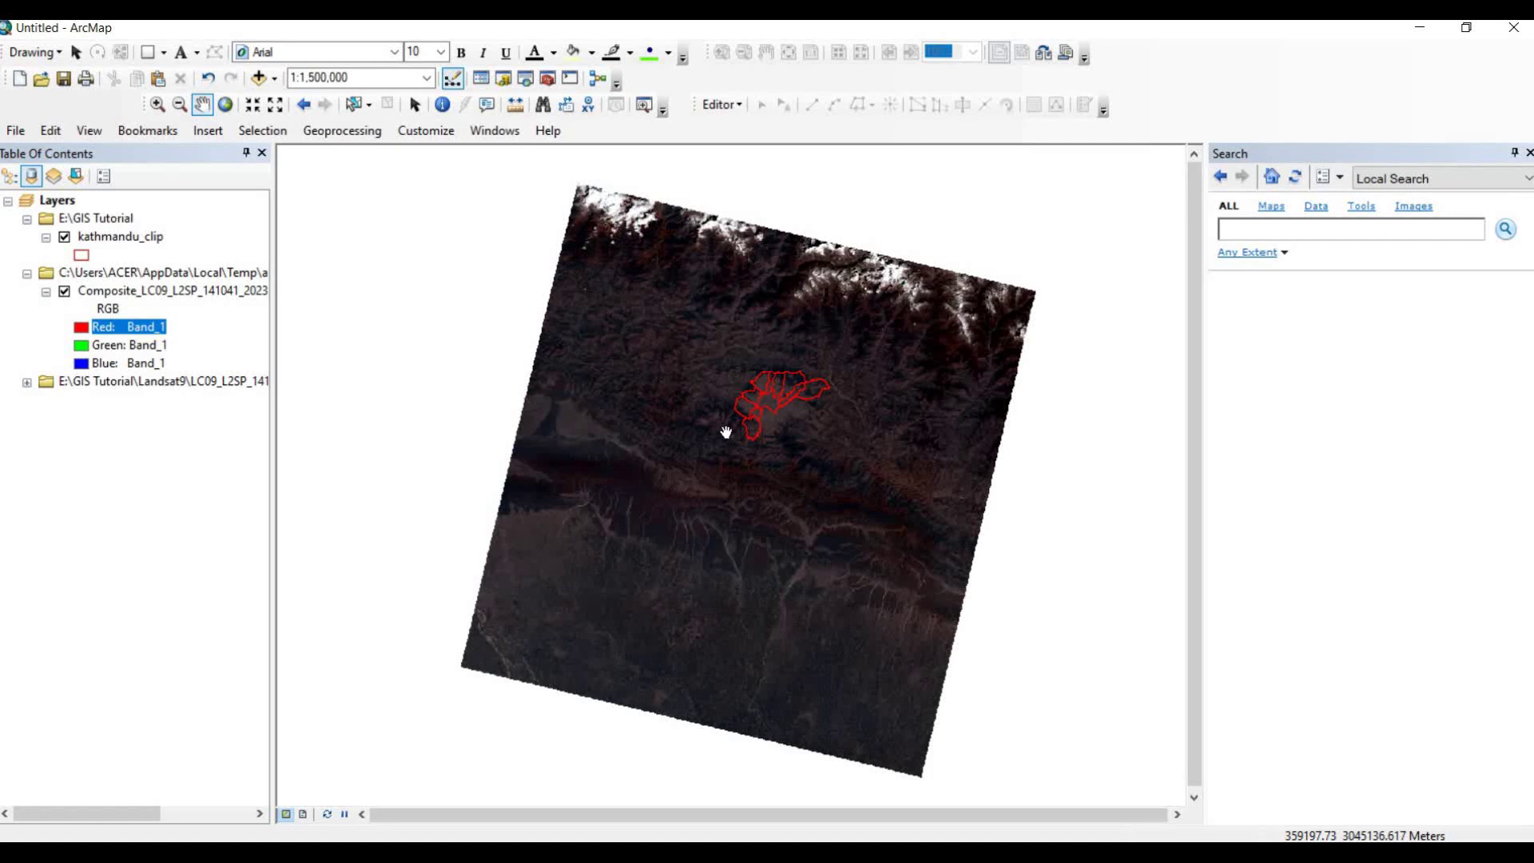
scroll(719, 428, up, 1)
scroll(719, 428, down, 1)
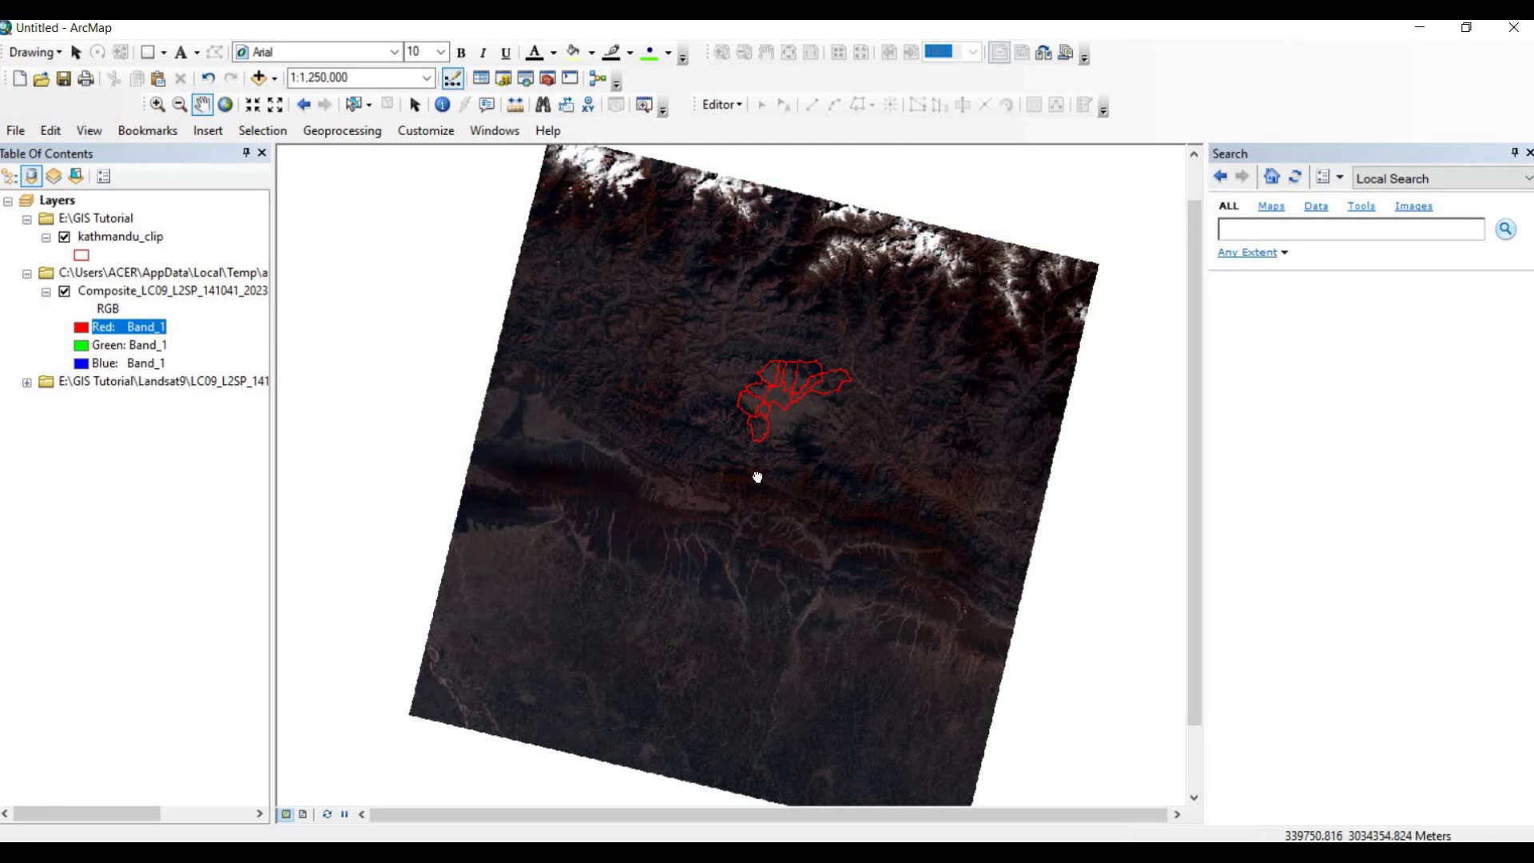
key(Right)
key(Down)
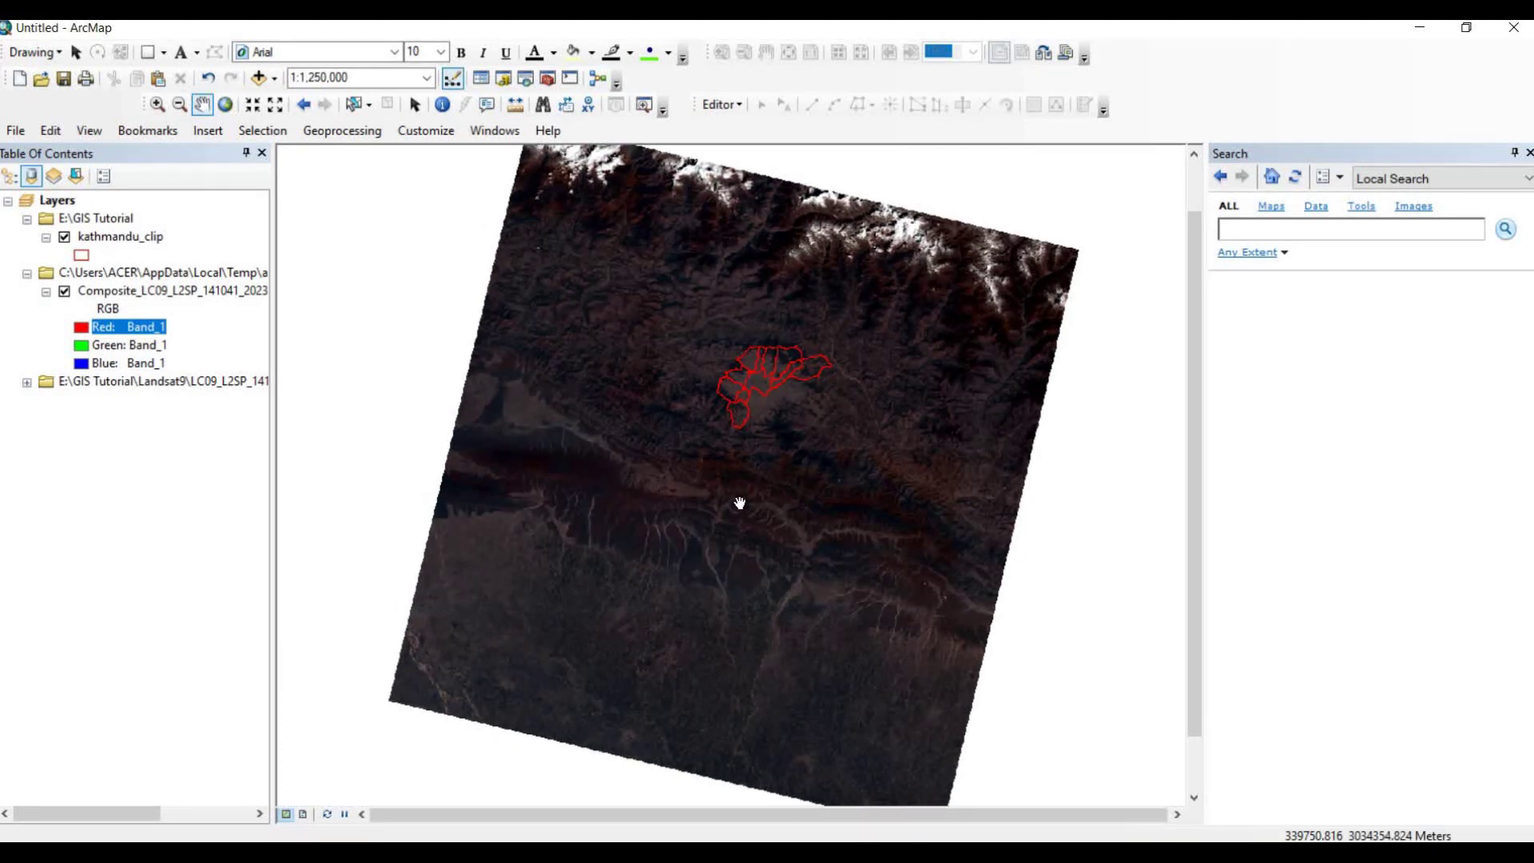
key(Right)
key(Up)
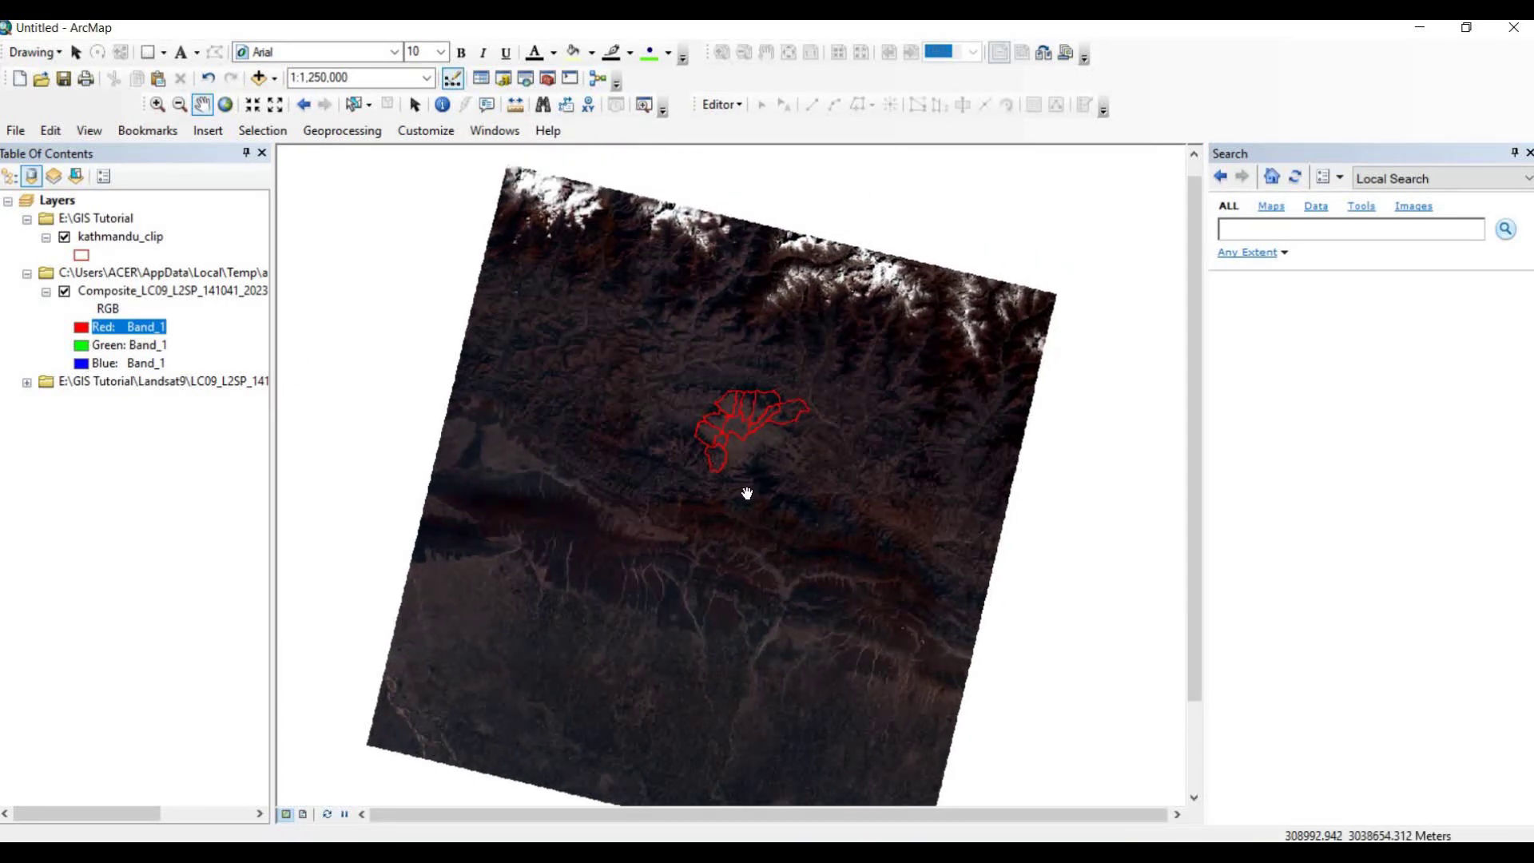
key(Down)
key(Left)
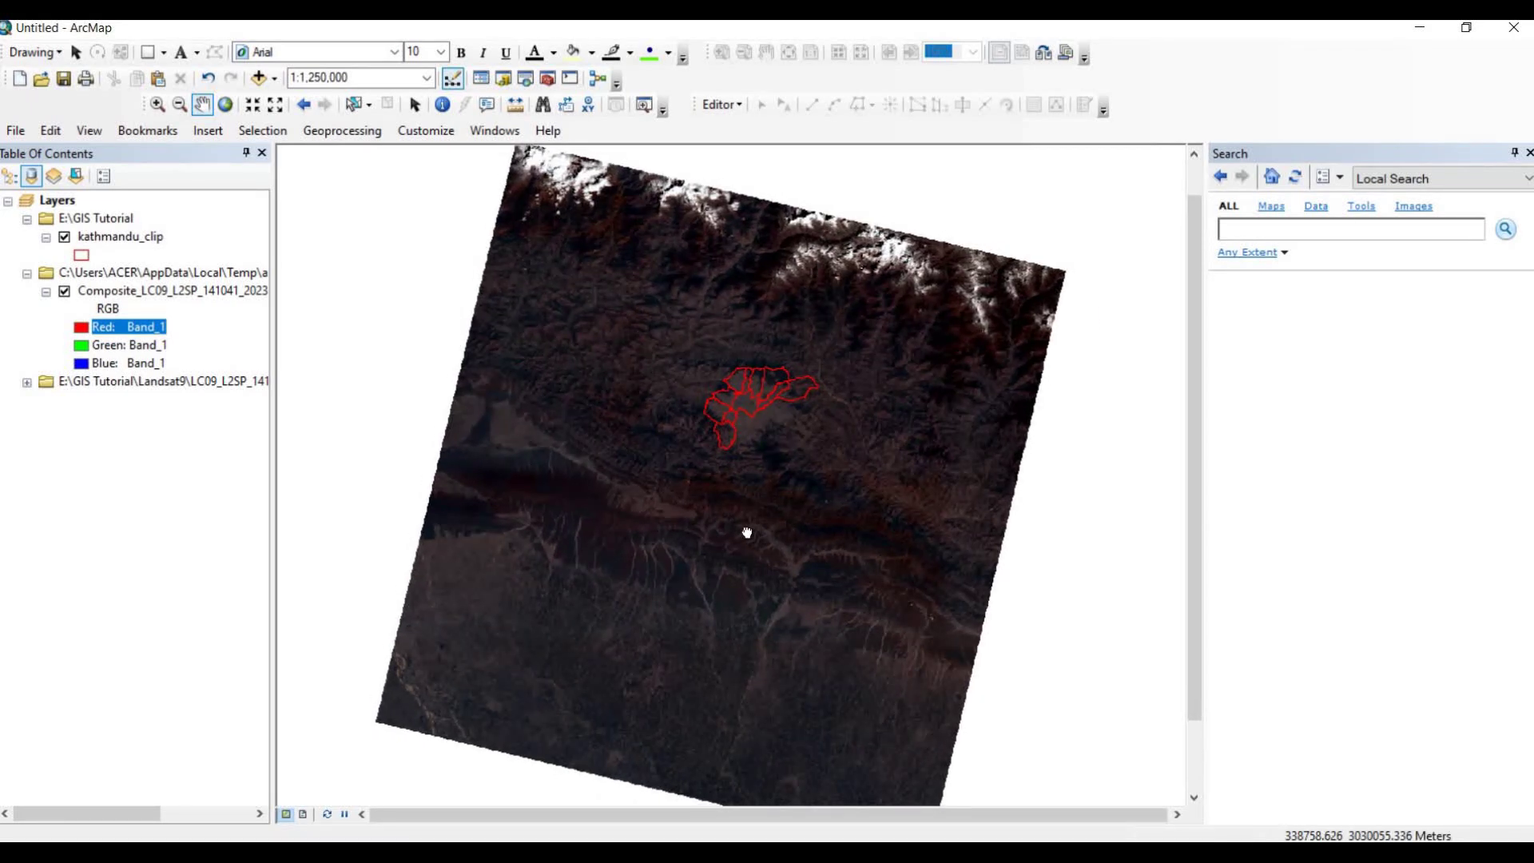
key(Right)
key(Down)
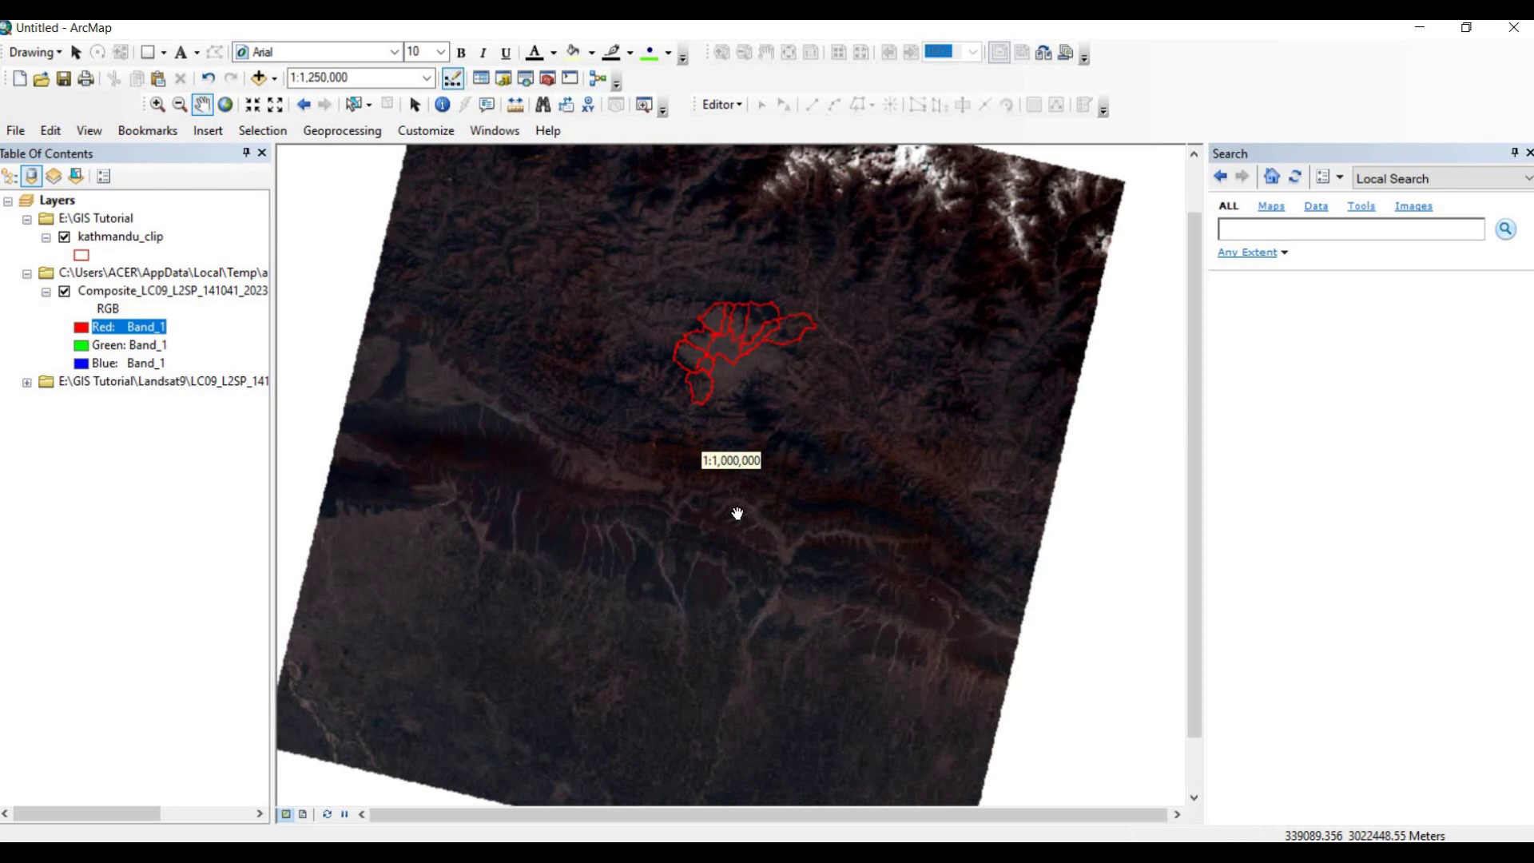
key(Down)
key(Left)
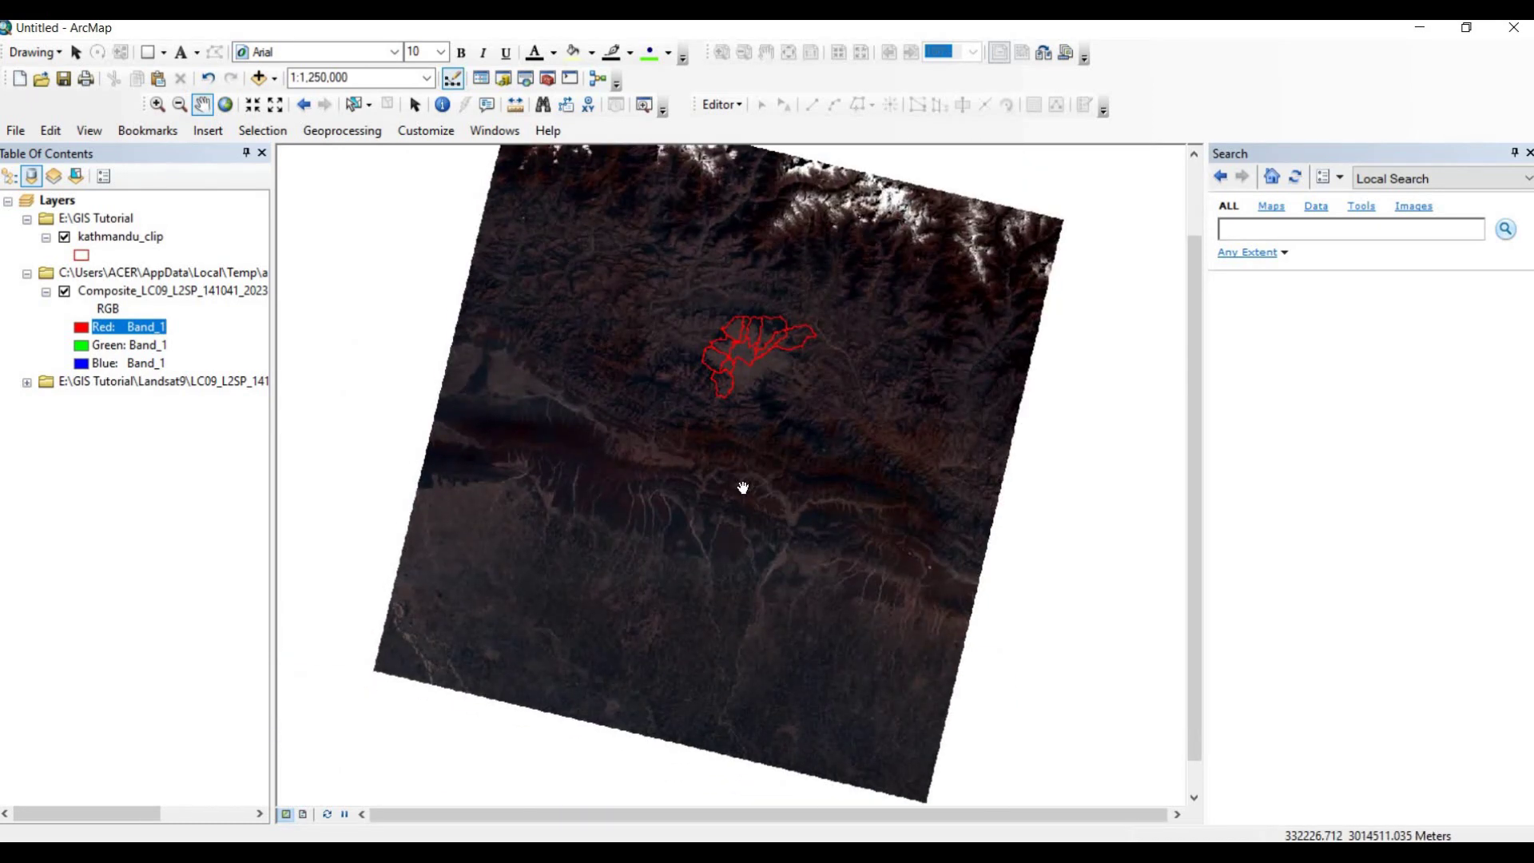
key(Up)
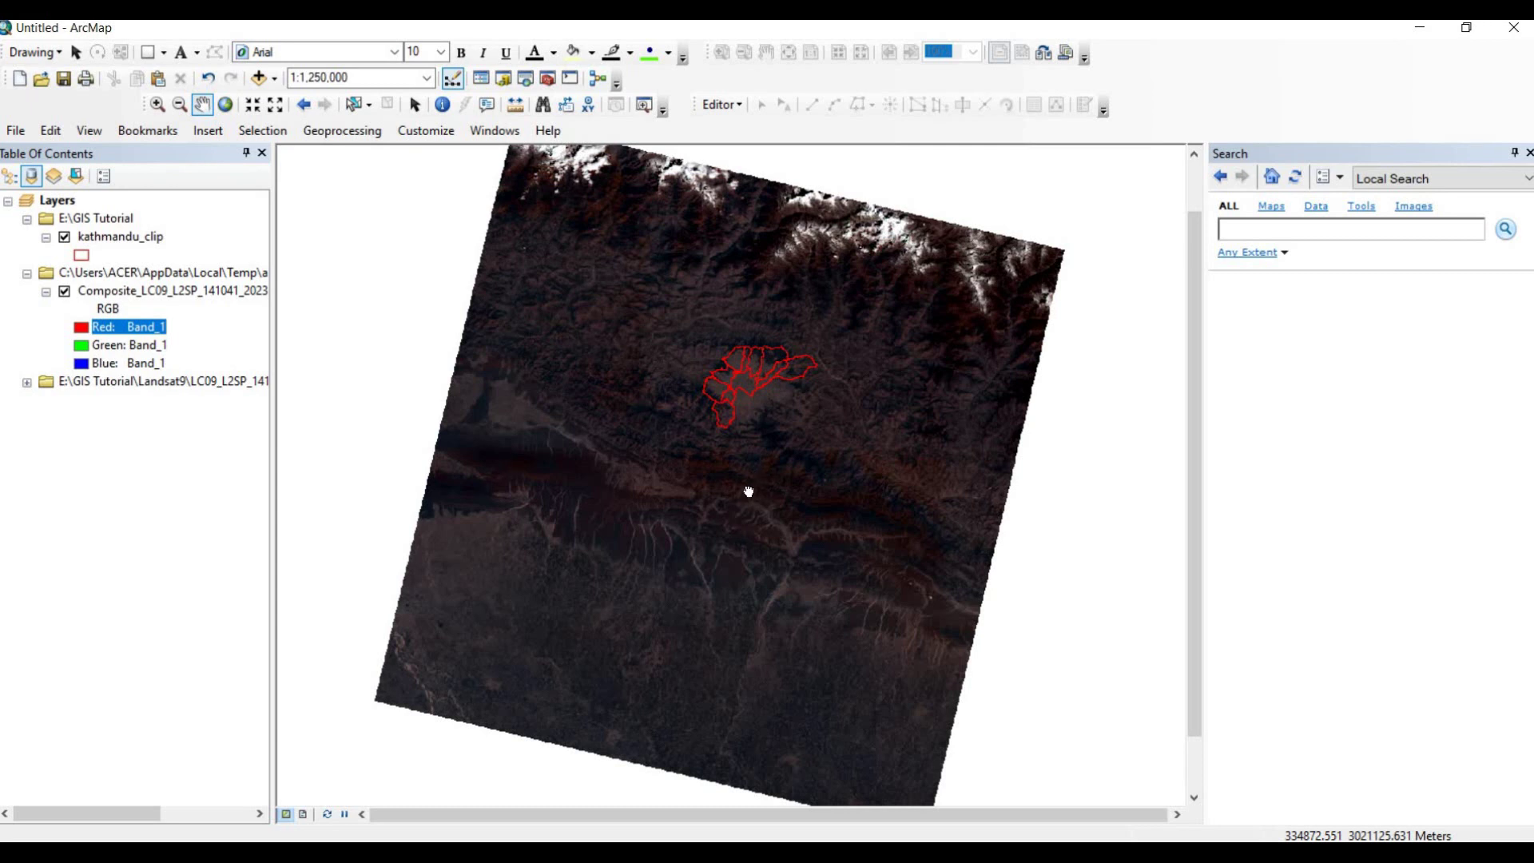
drag(757, 479, 760, 471)
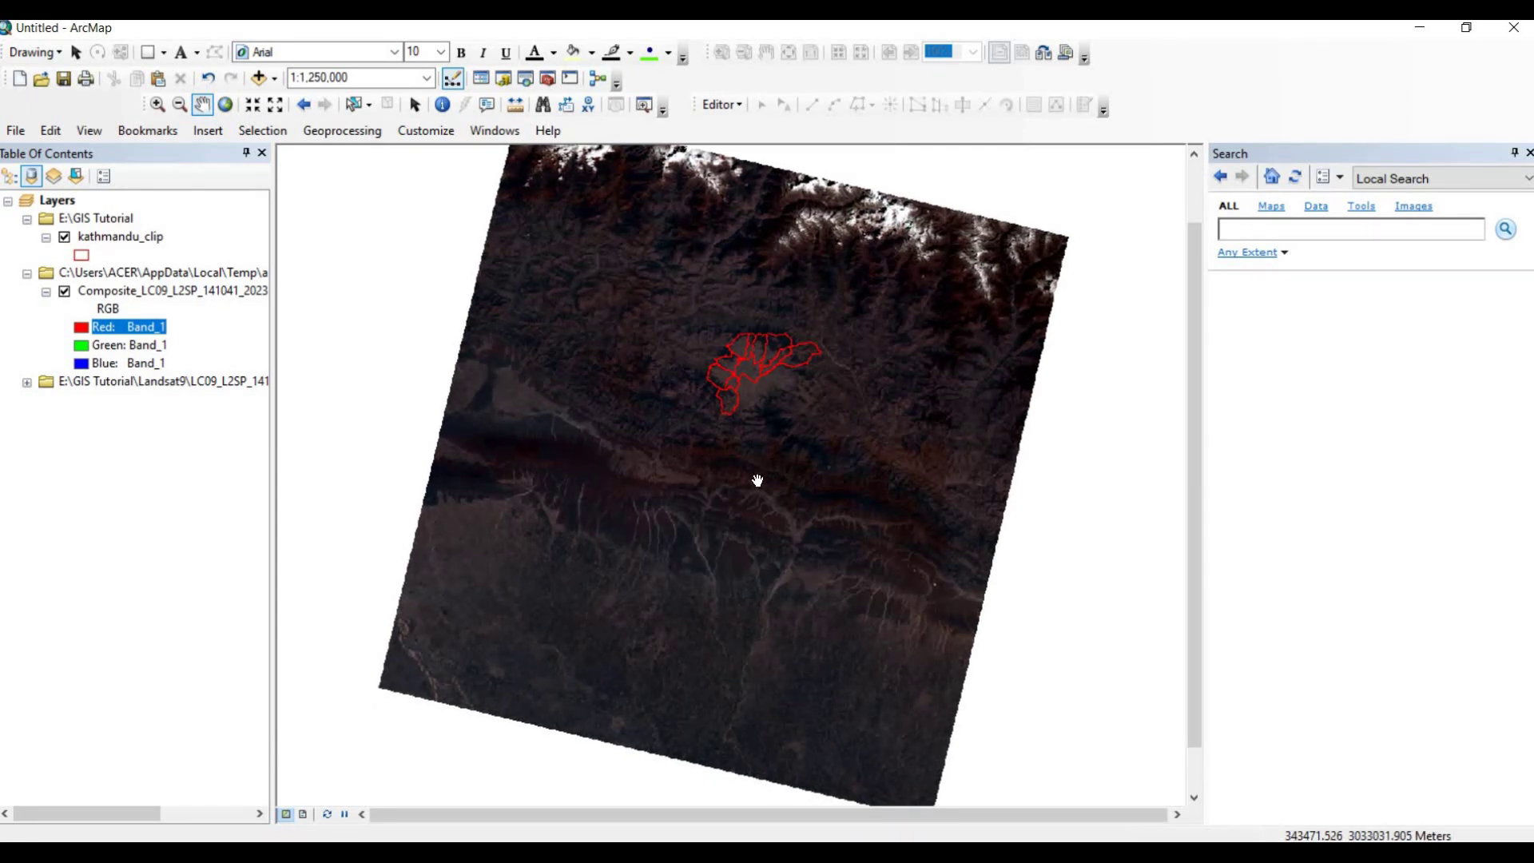
key(Up)
key(Right)
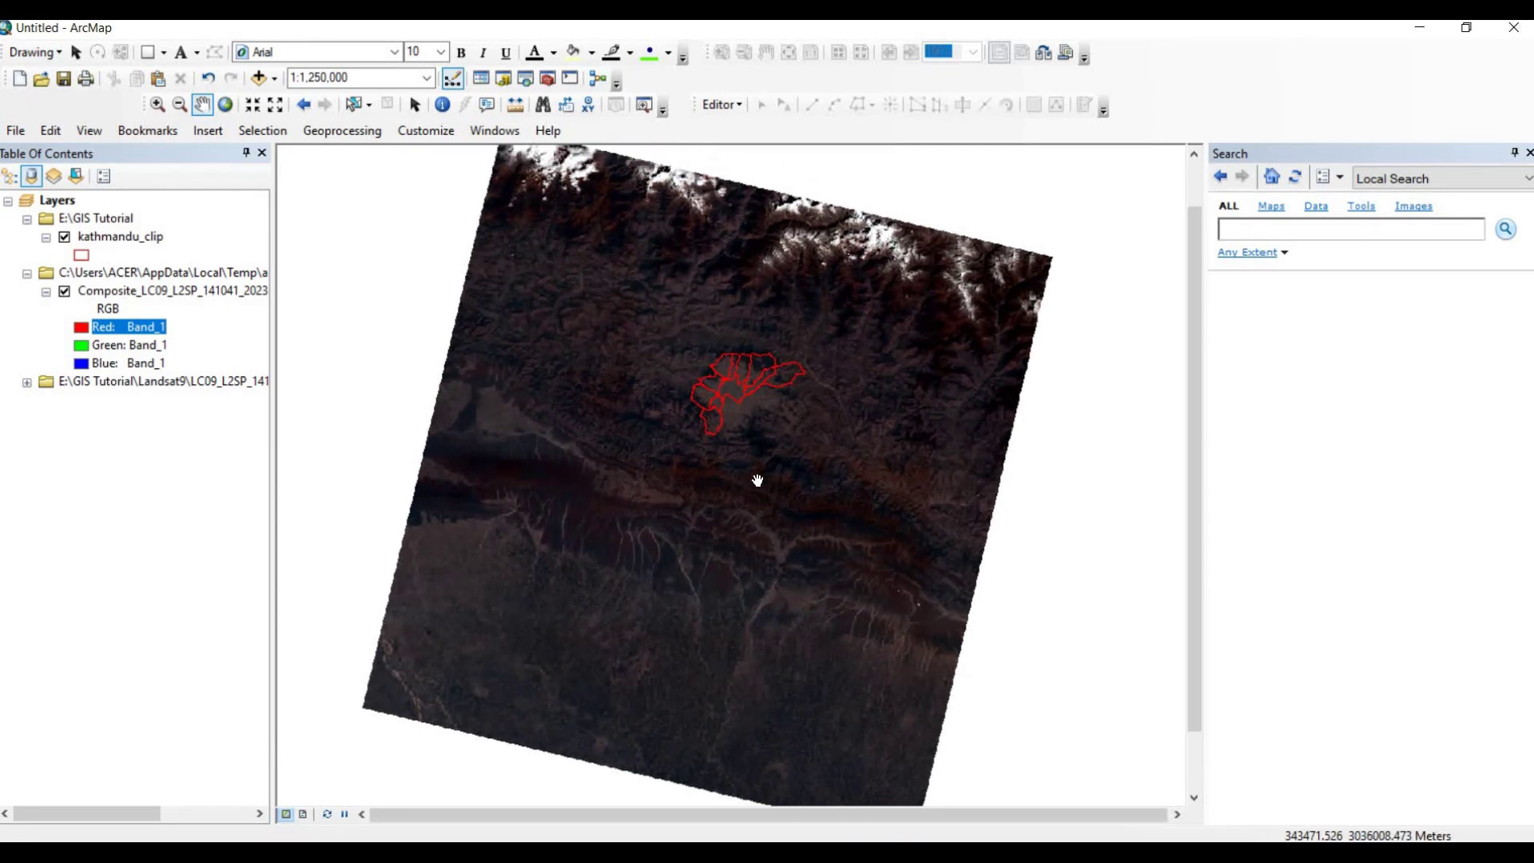
key(Down)
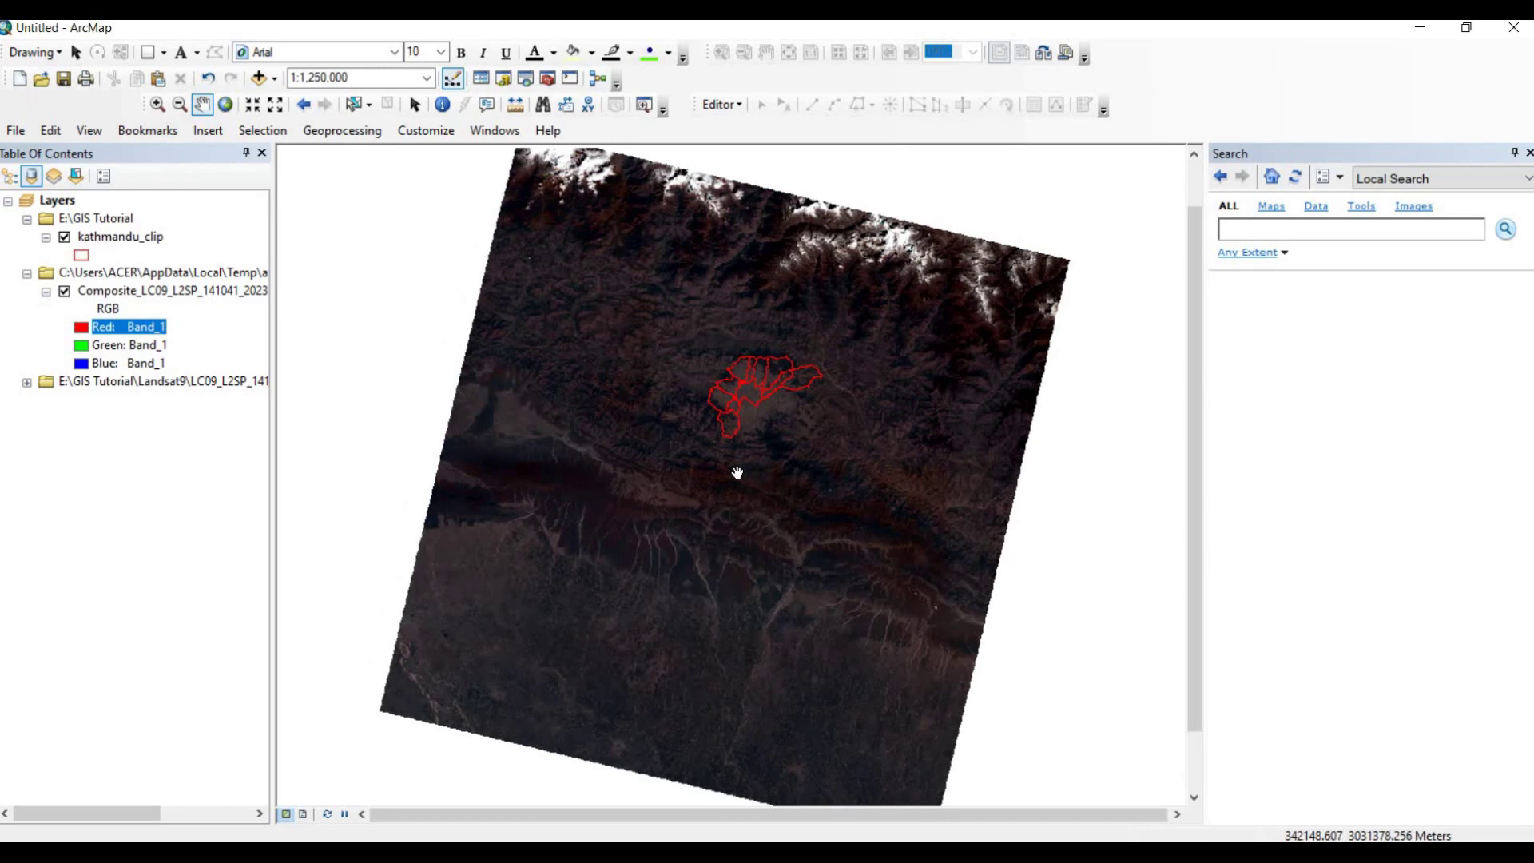